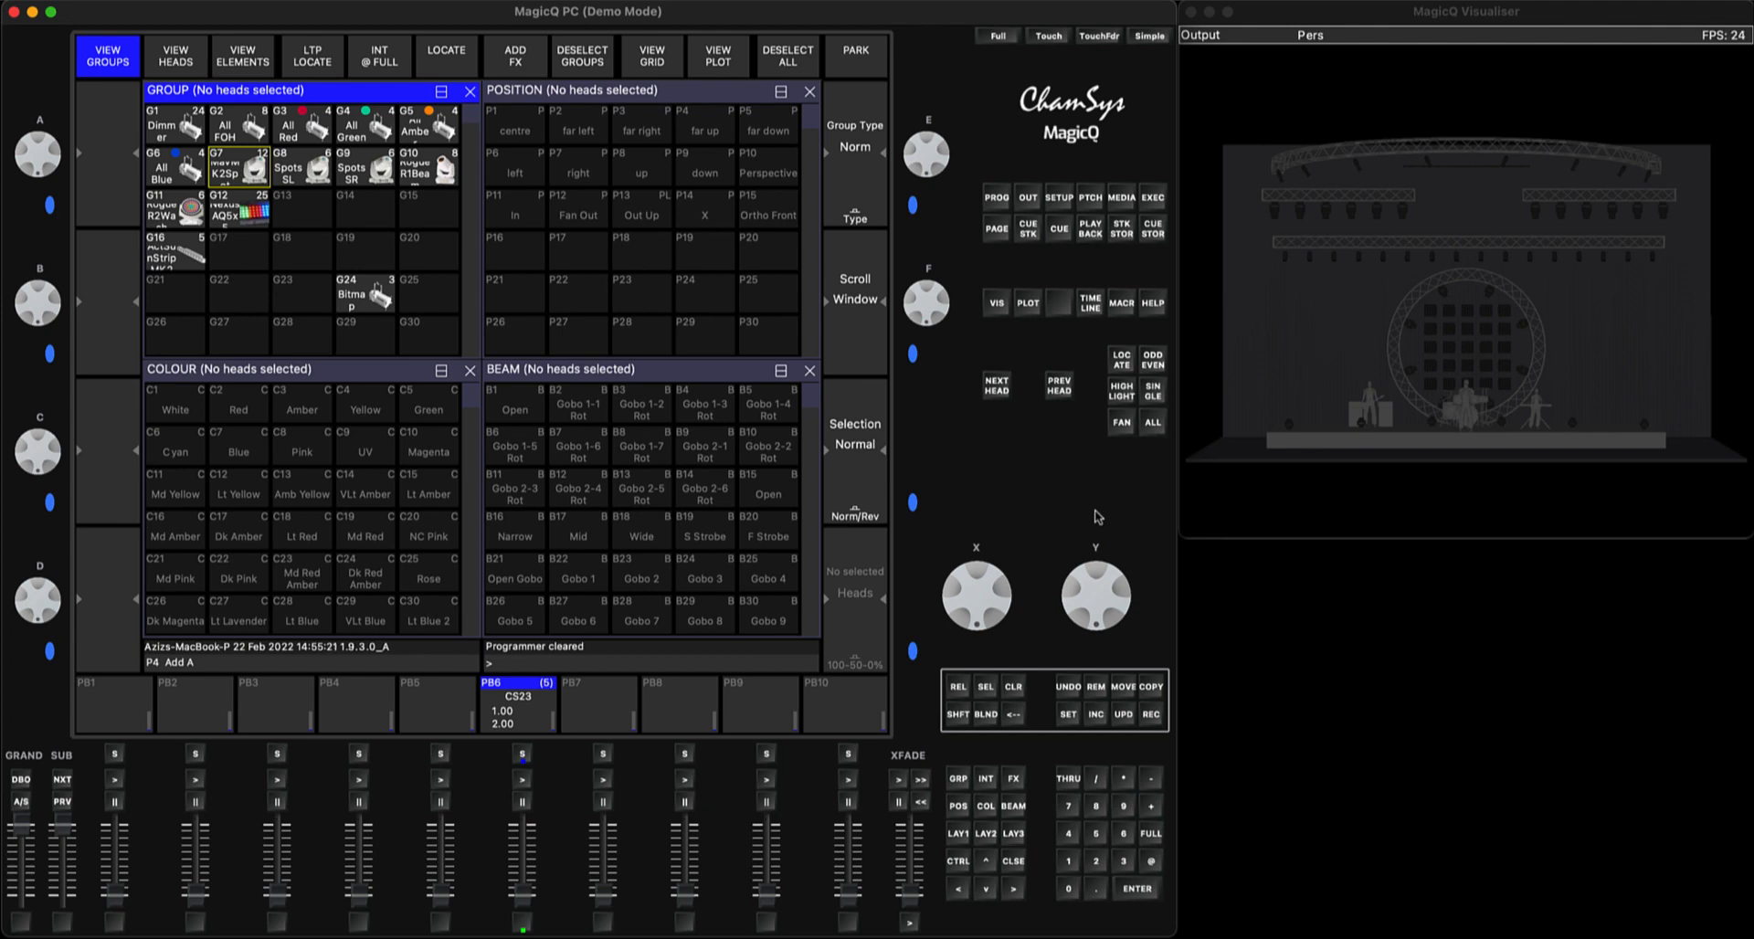
Raise the PB6 playback fader to full and show its cue stack
key("BackSpace")
left_click_drag(522, 890, 522, 825)
left_click(522, 753)
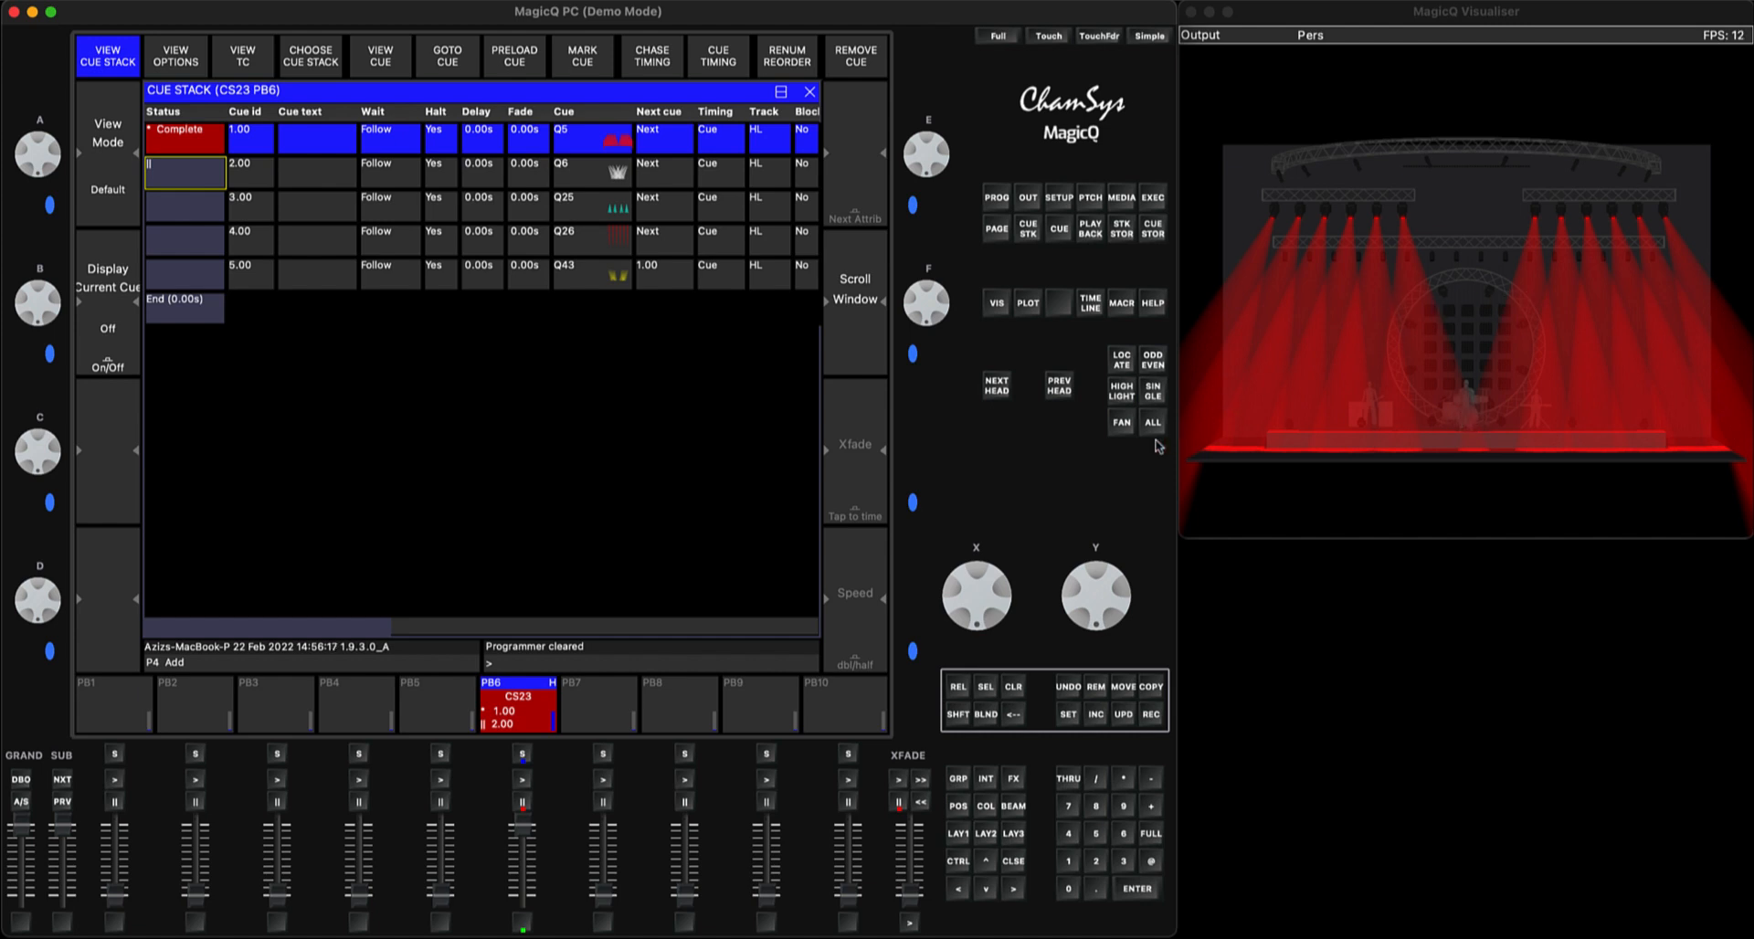
Jump the PB6 cue stack to cue 5.00 and back to cue 1.00, ending with the fader down at zero
left_click(208, 276)
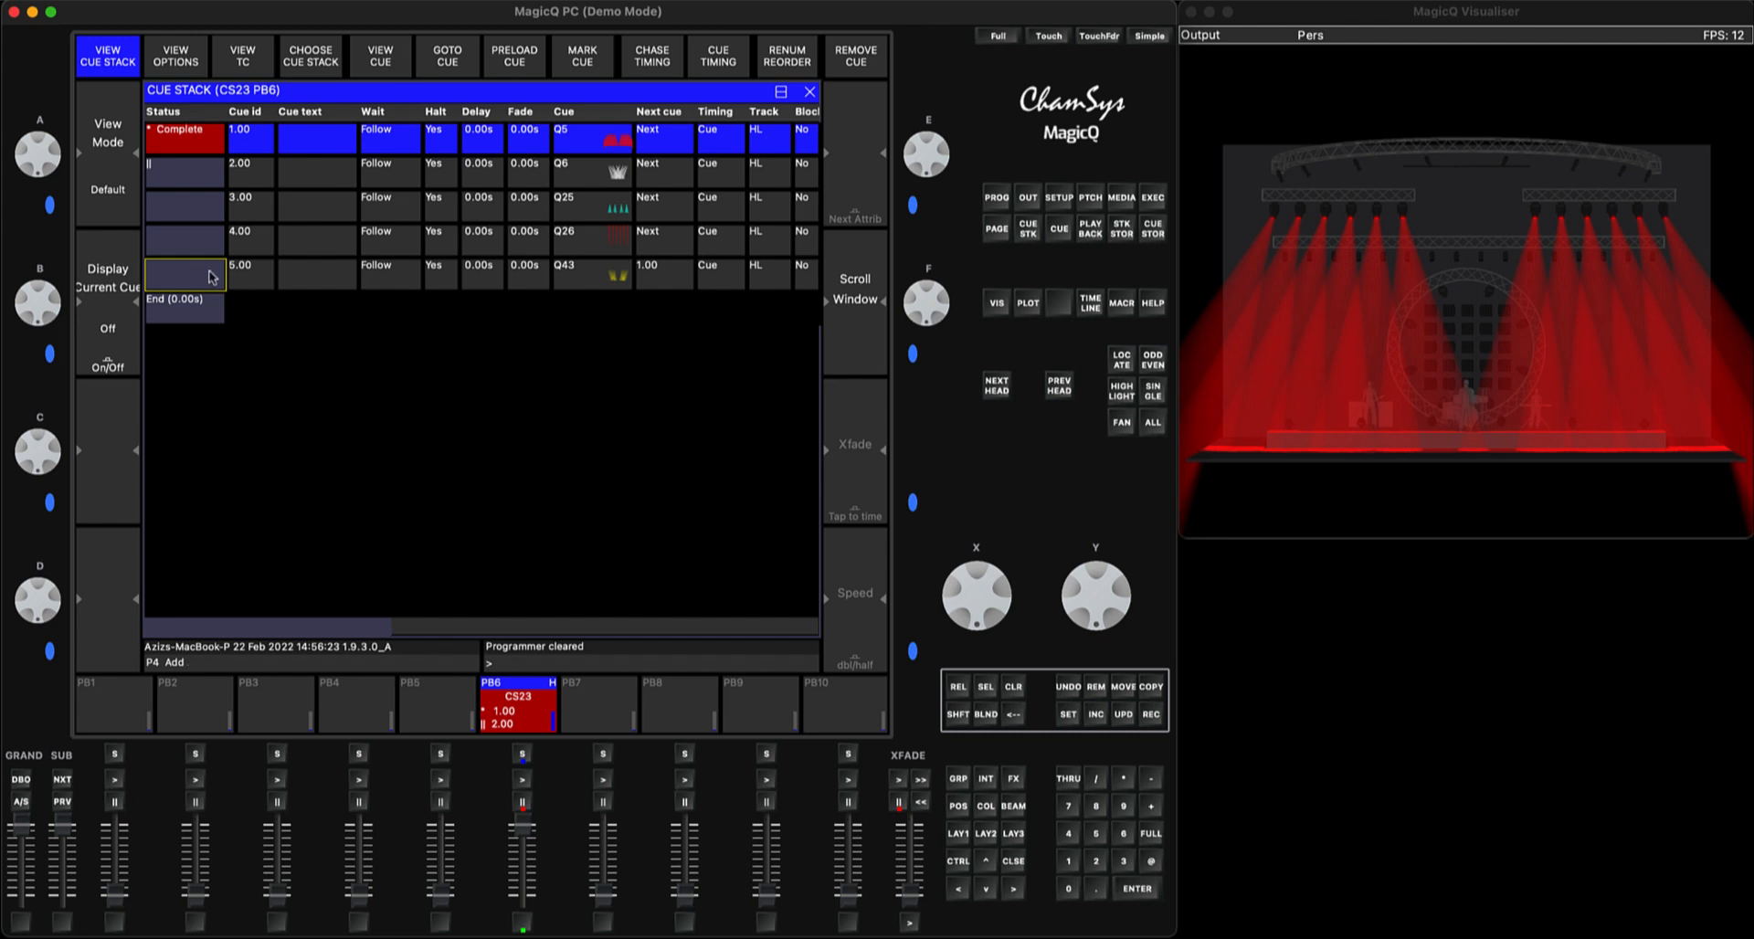
left_click(1132, 886)
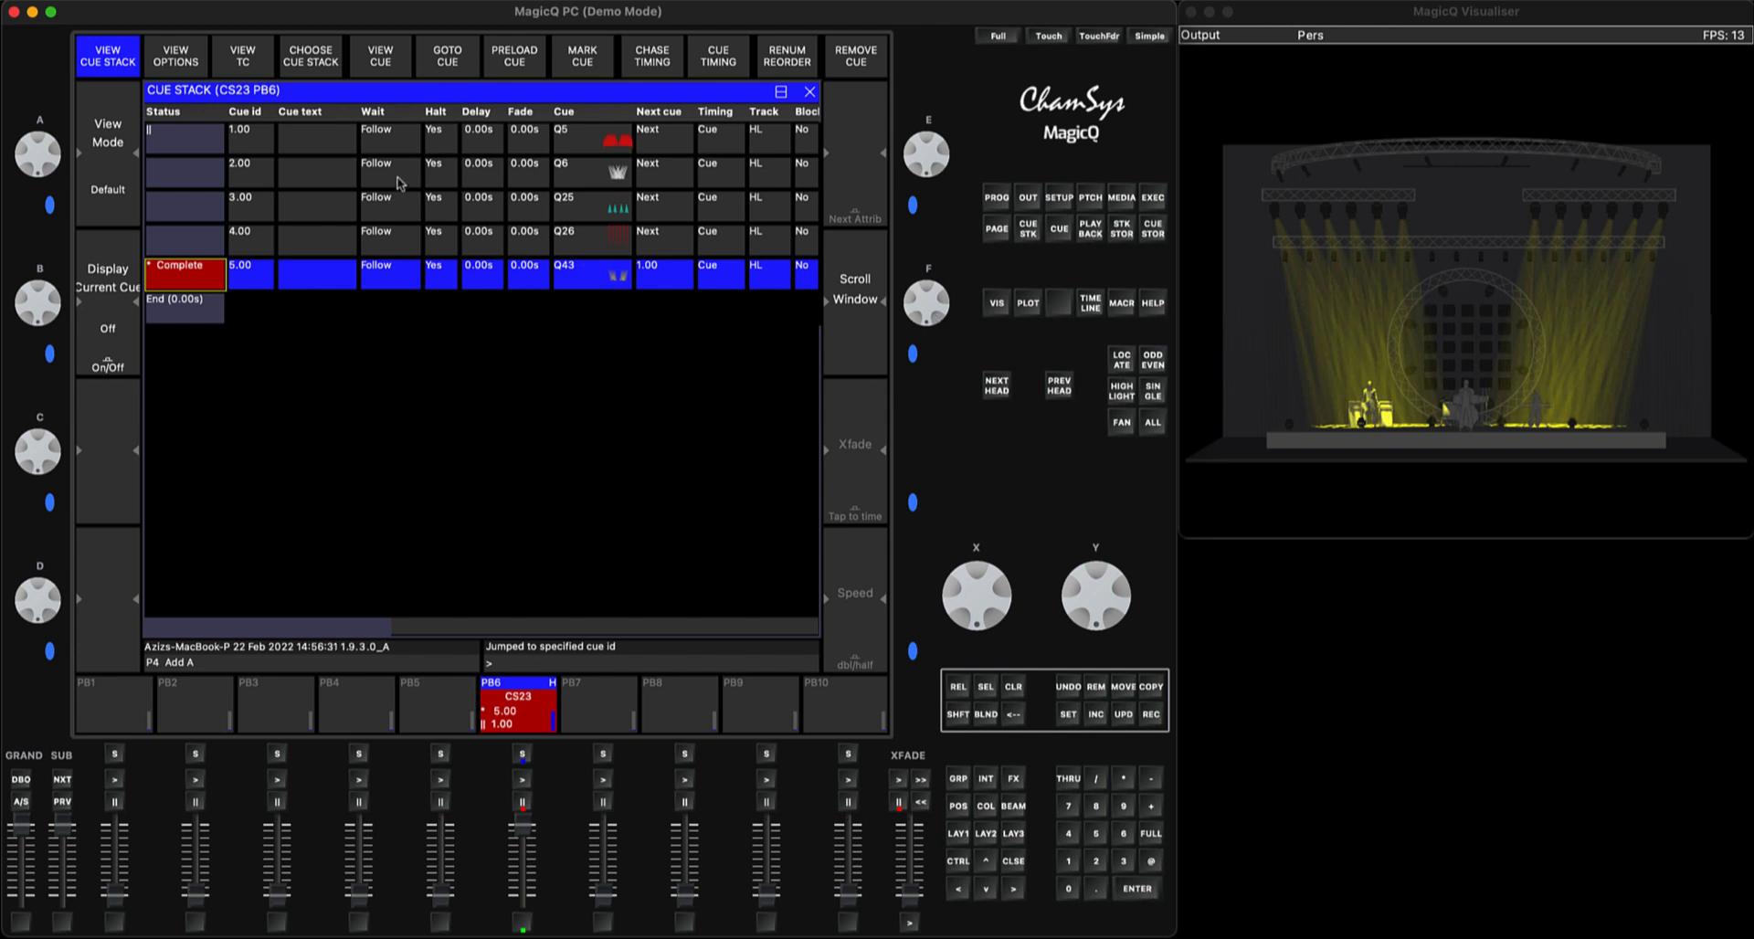
left_click(214, 143)
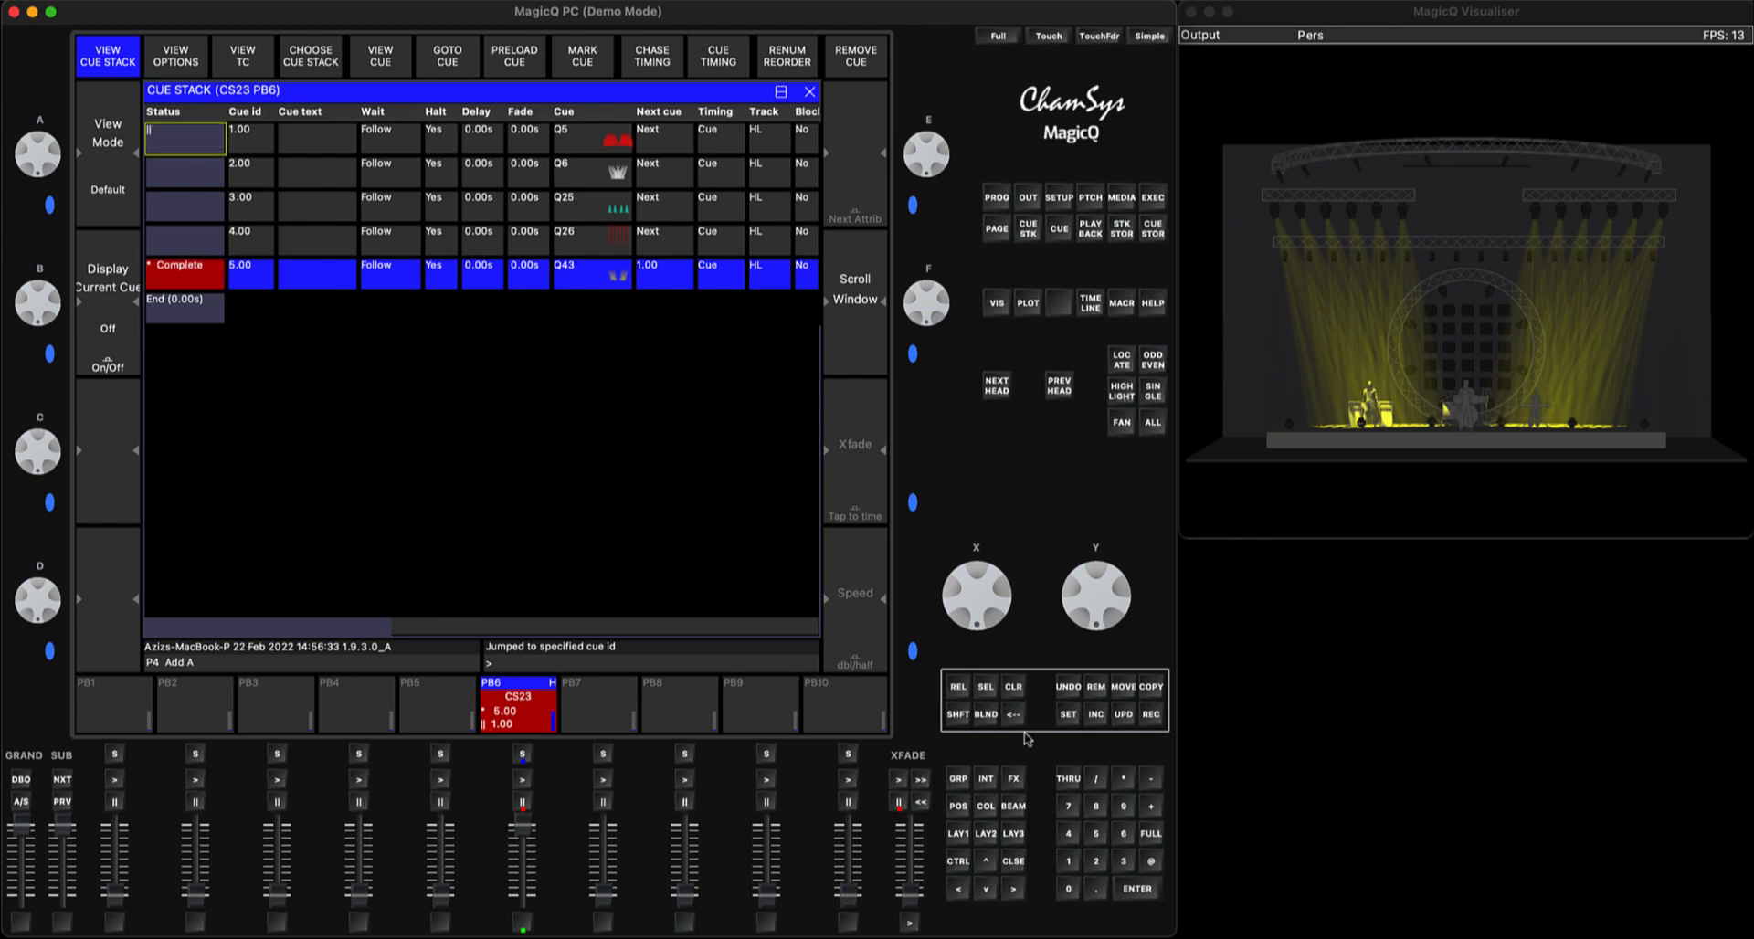
left_click(1139, 900)
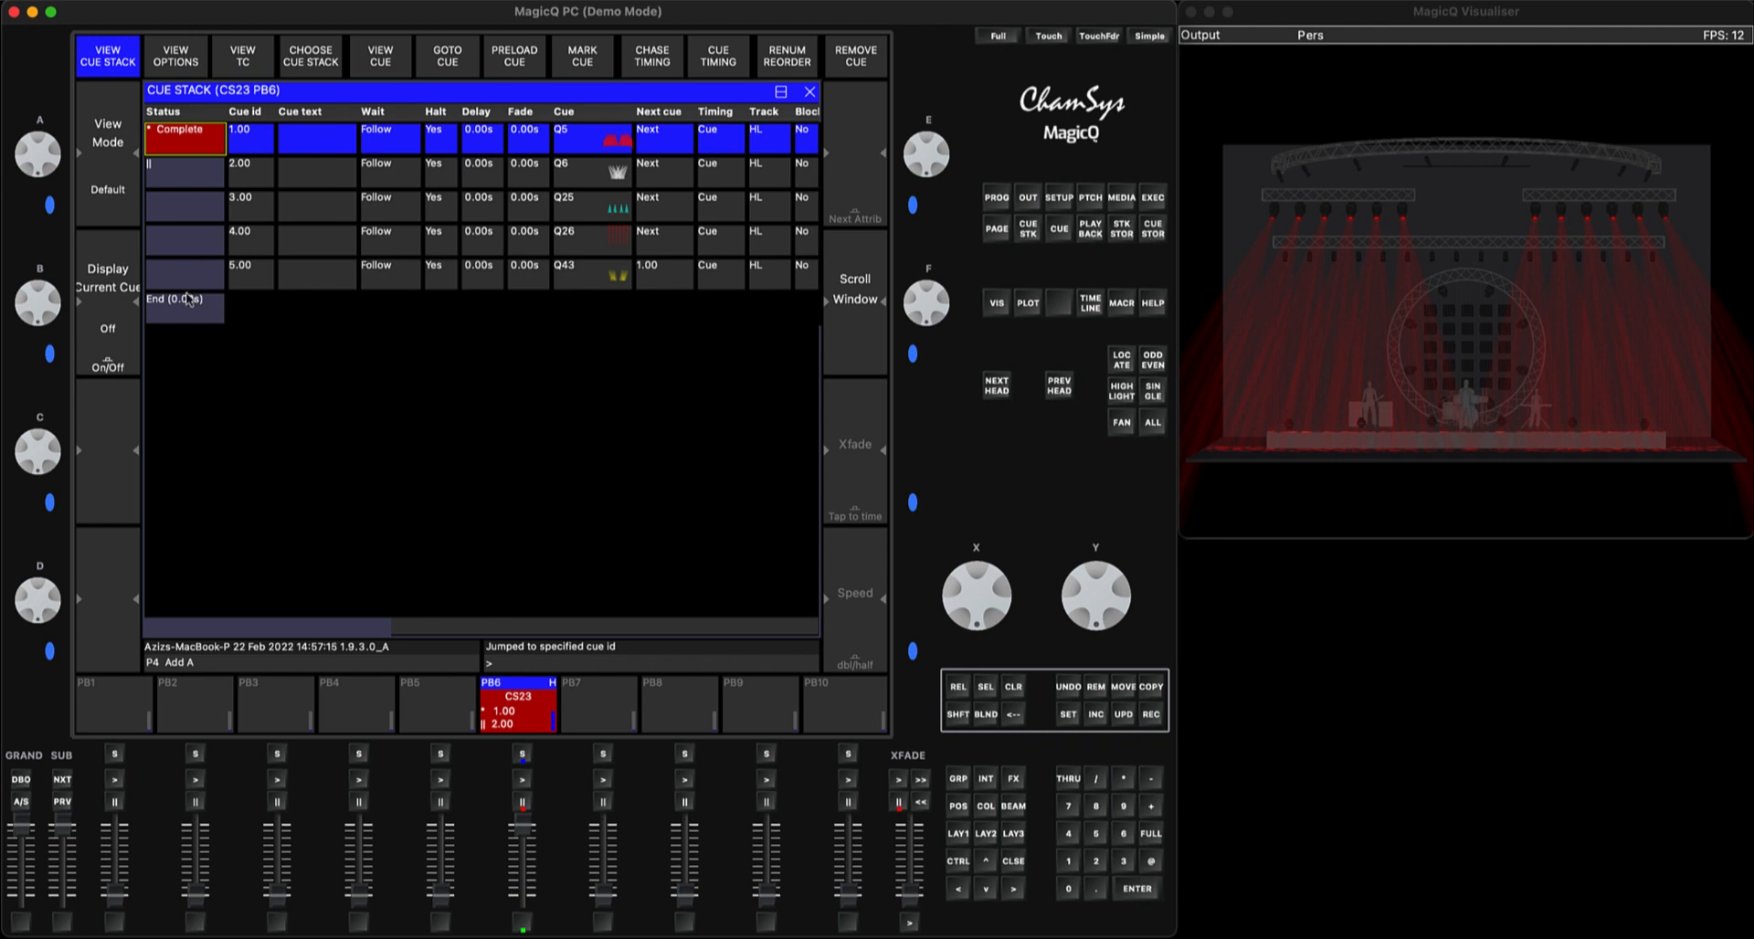
left_click_drag(527, 825, 520, 893)
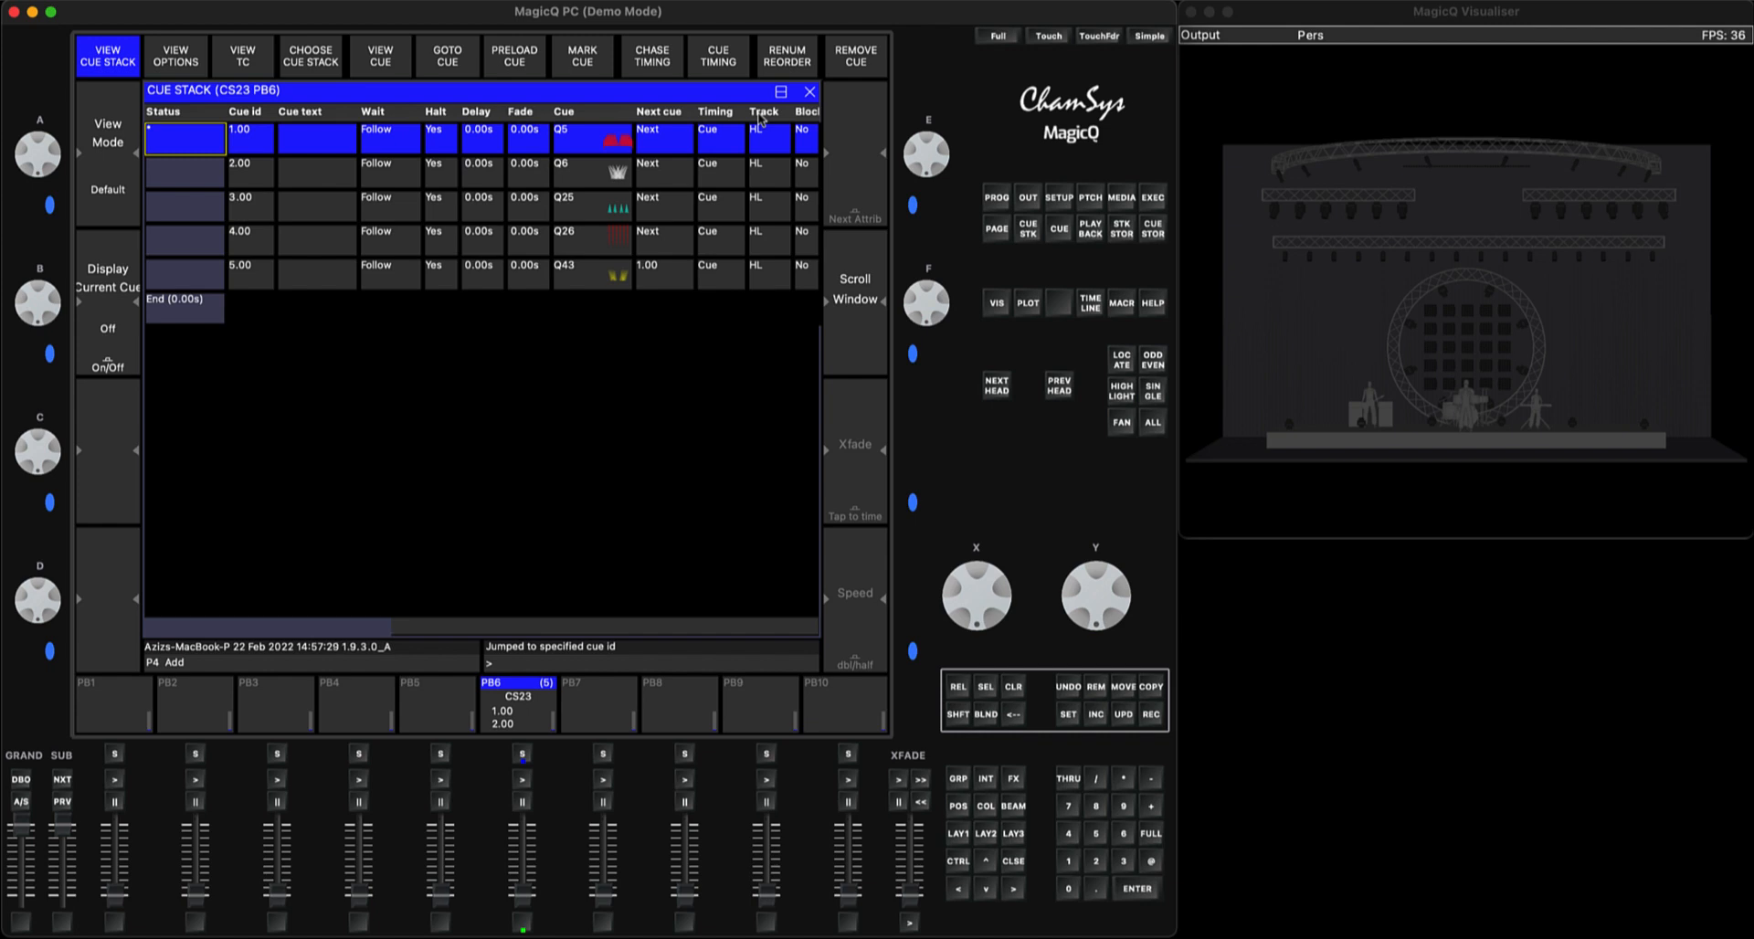
Raise PB6 to full again and step through its cues in order from 1.00 to 5.00
scroll(763, 164, "down", 5)
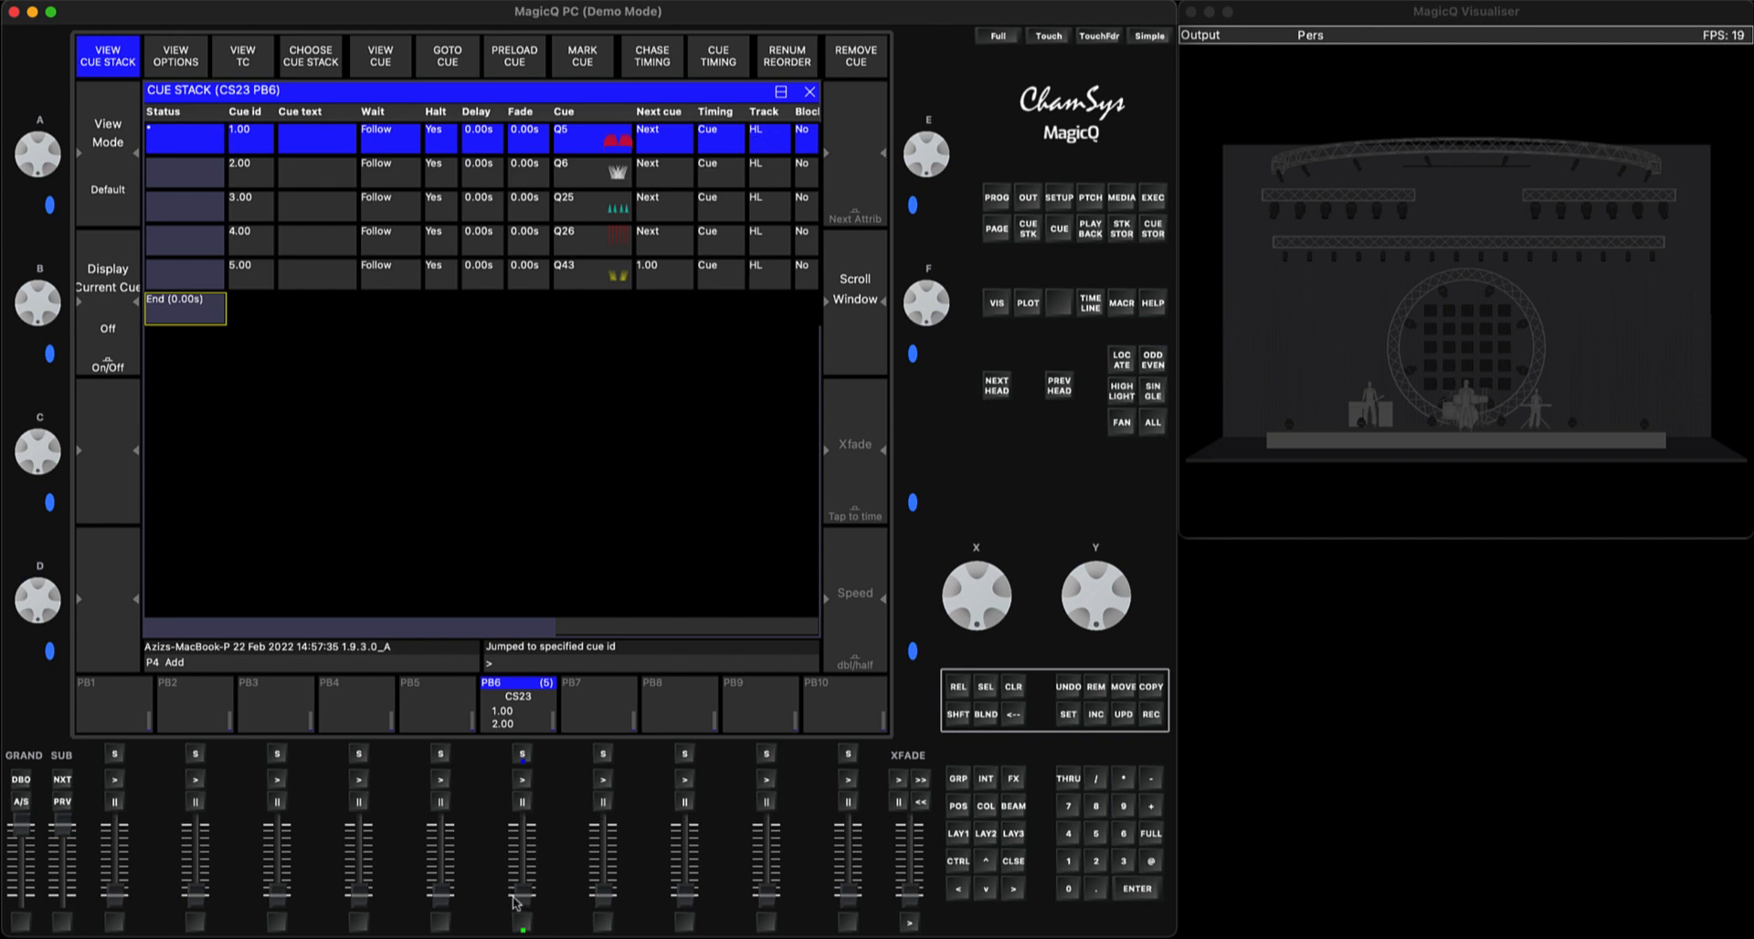
left_click_drag(515, 902, 522, 827)
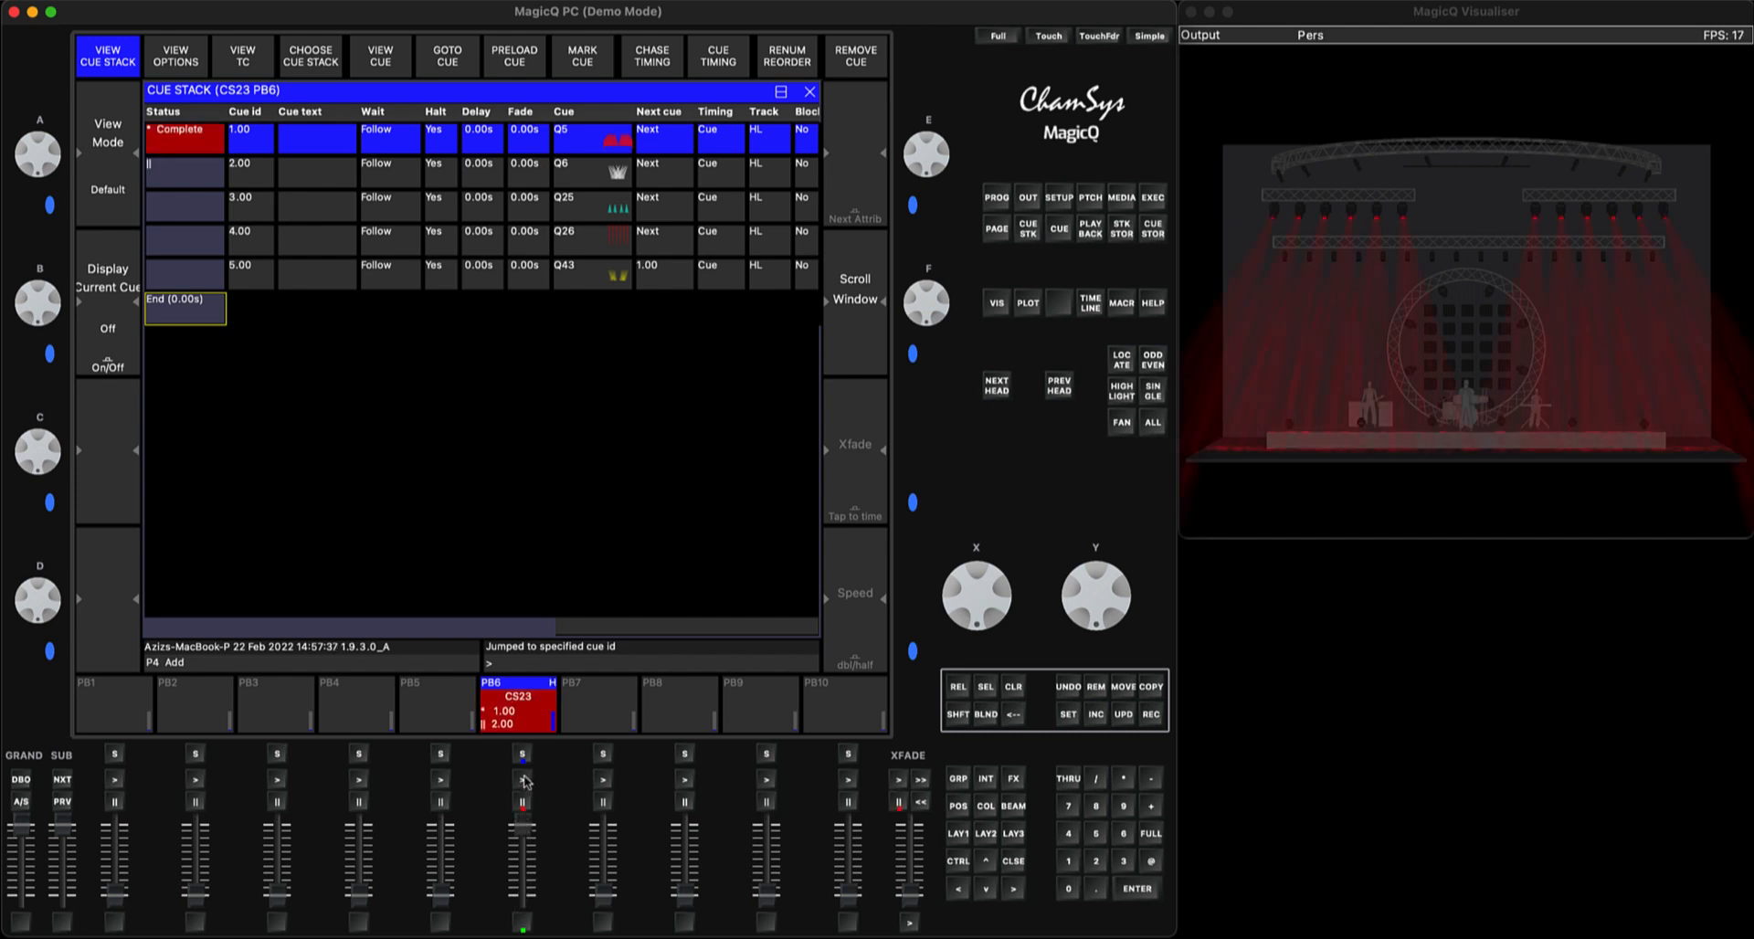
left_click(524, 779)
left_click(523, 779)
left_click(523, 779)
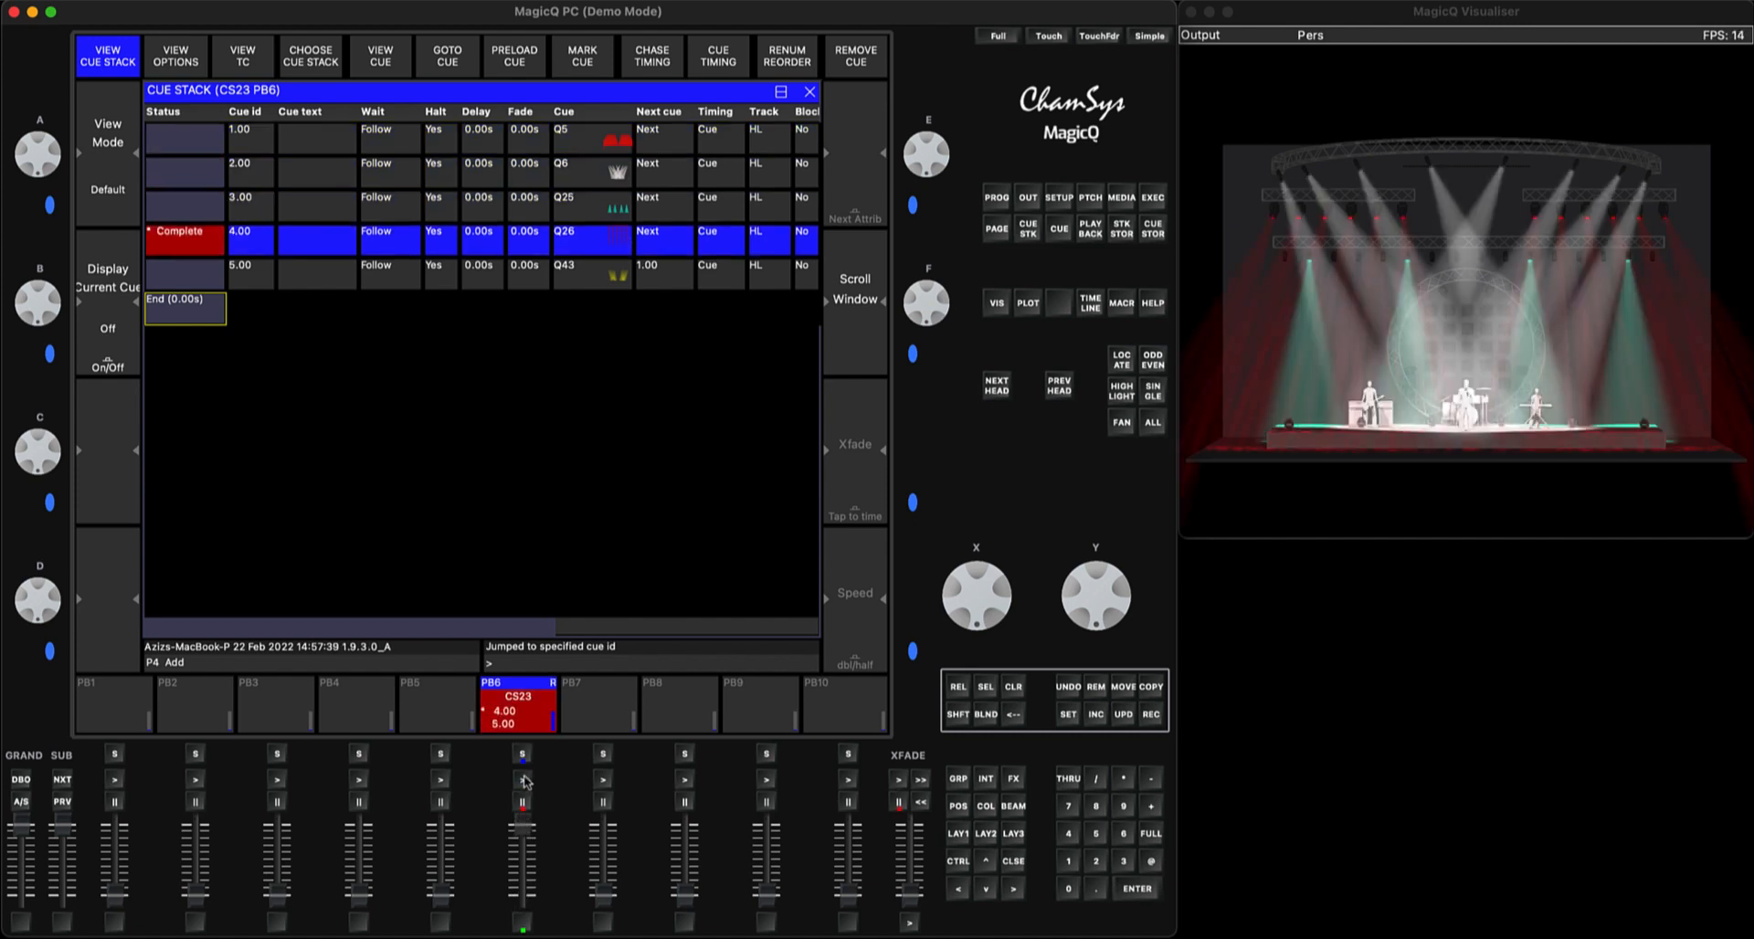
left_click(523, 779)
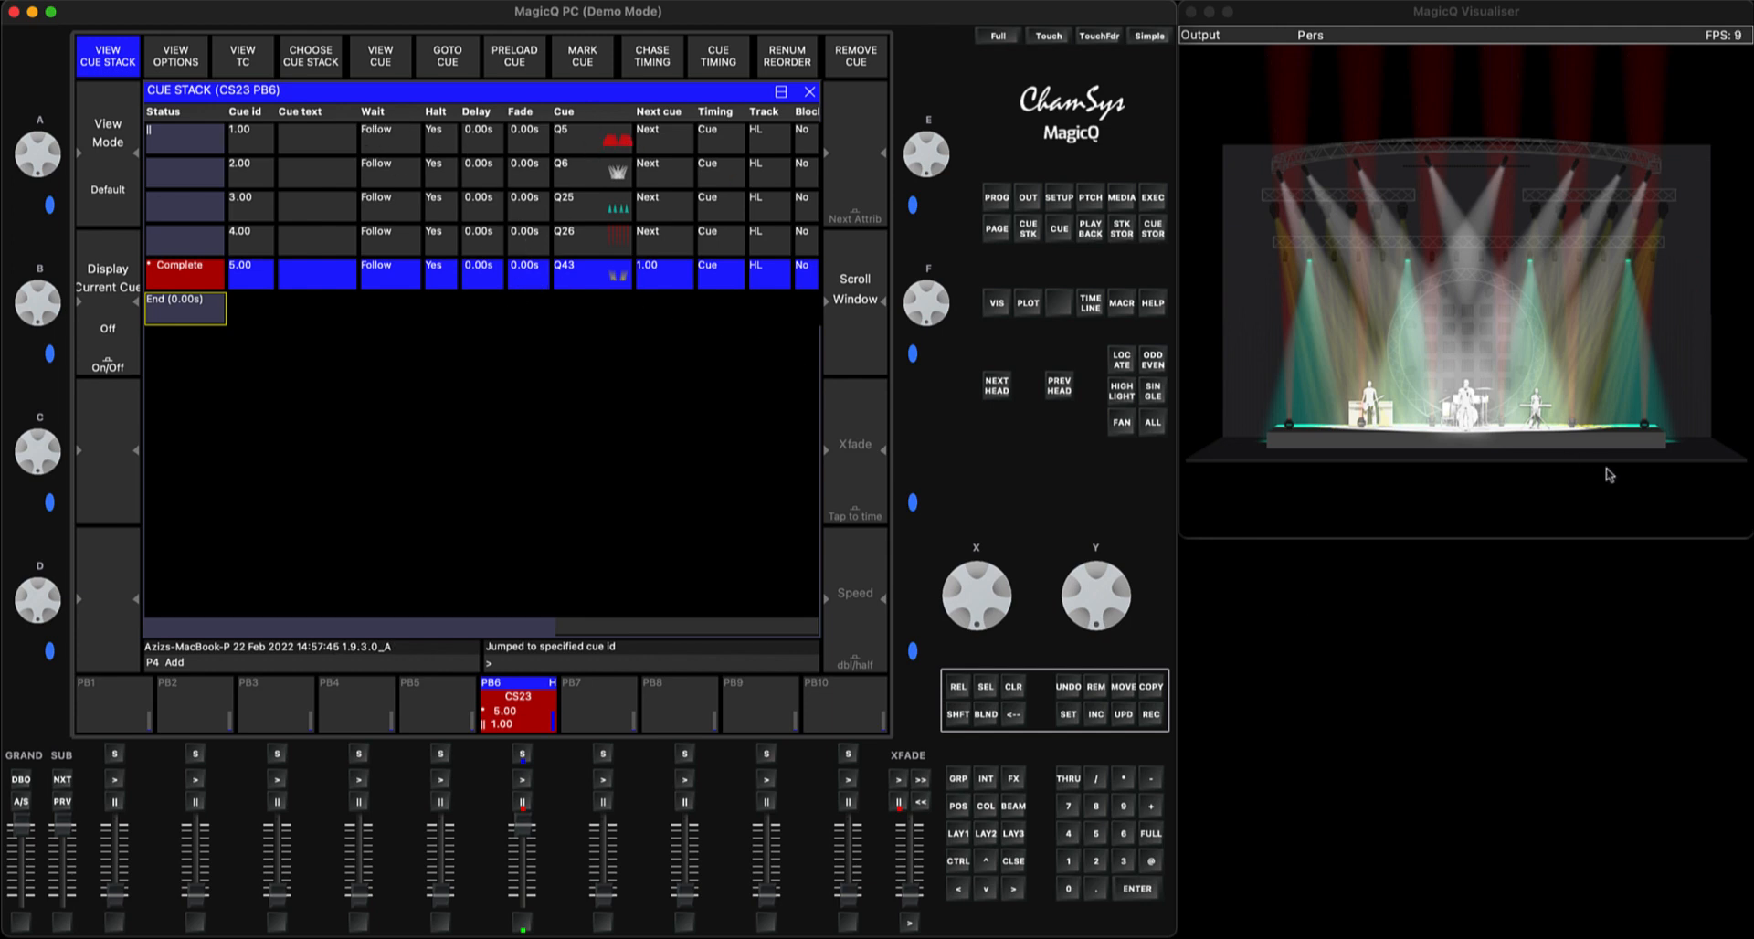
Jump from cue 5.00 straight to cue 2.00 in the PB6 stack, ending with the playback fader at zero
left_click(208, 171)
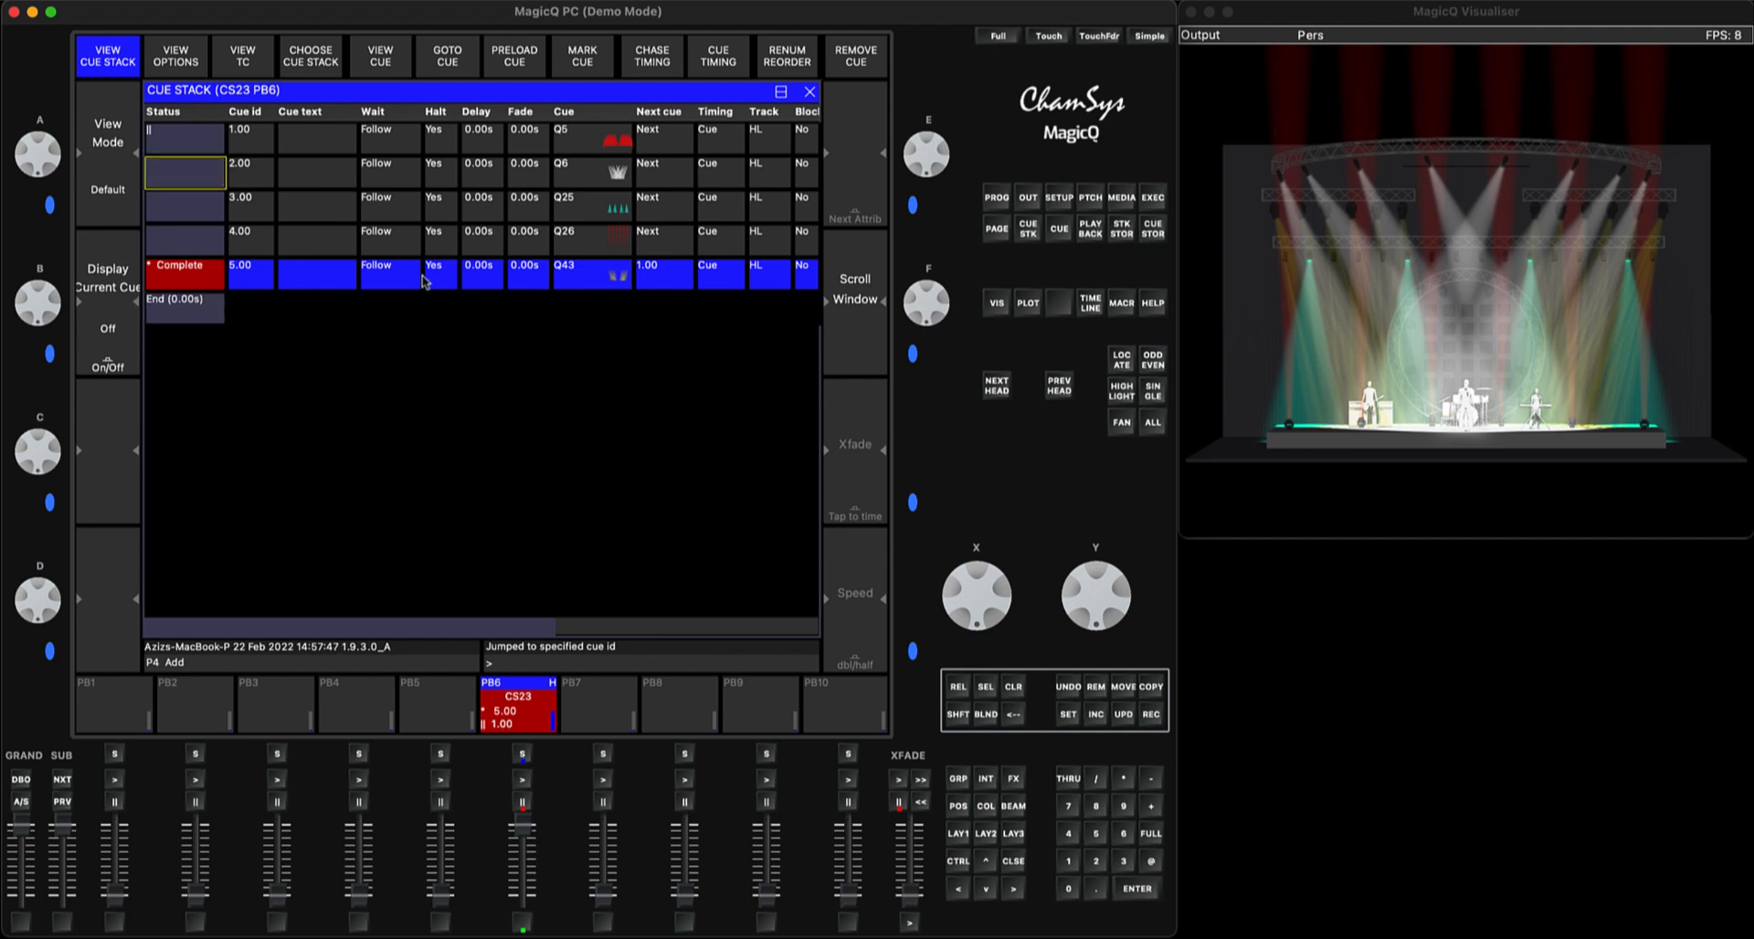
left_click(1140, 890)
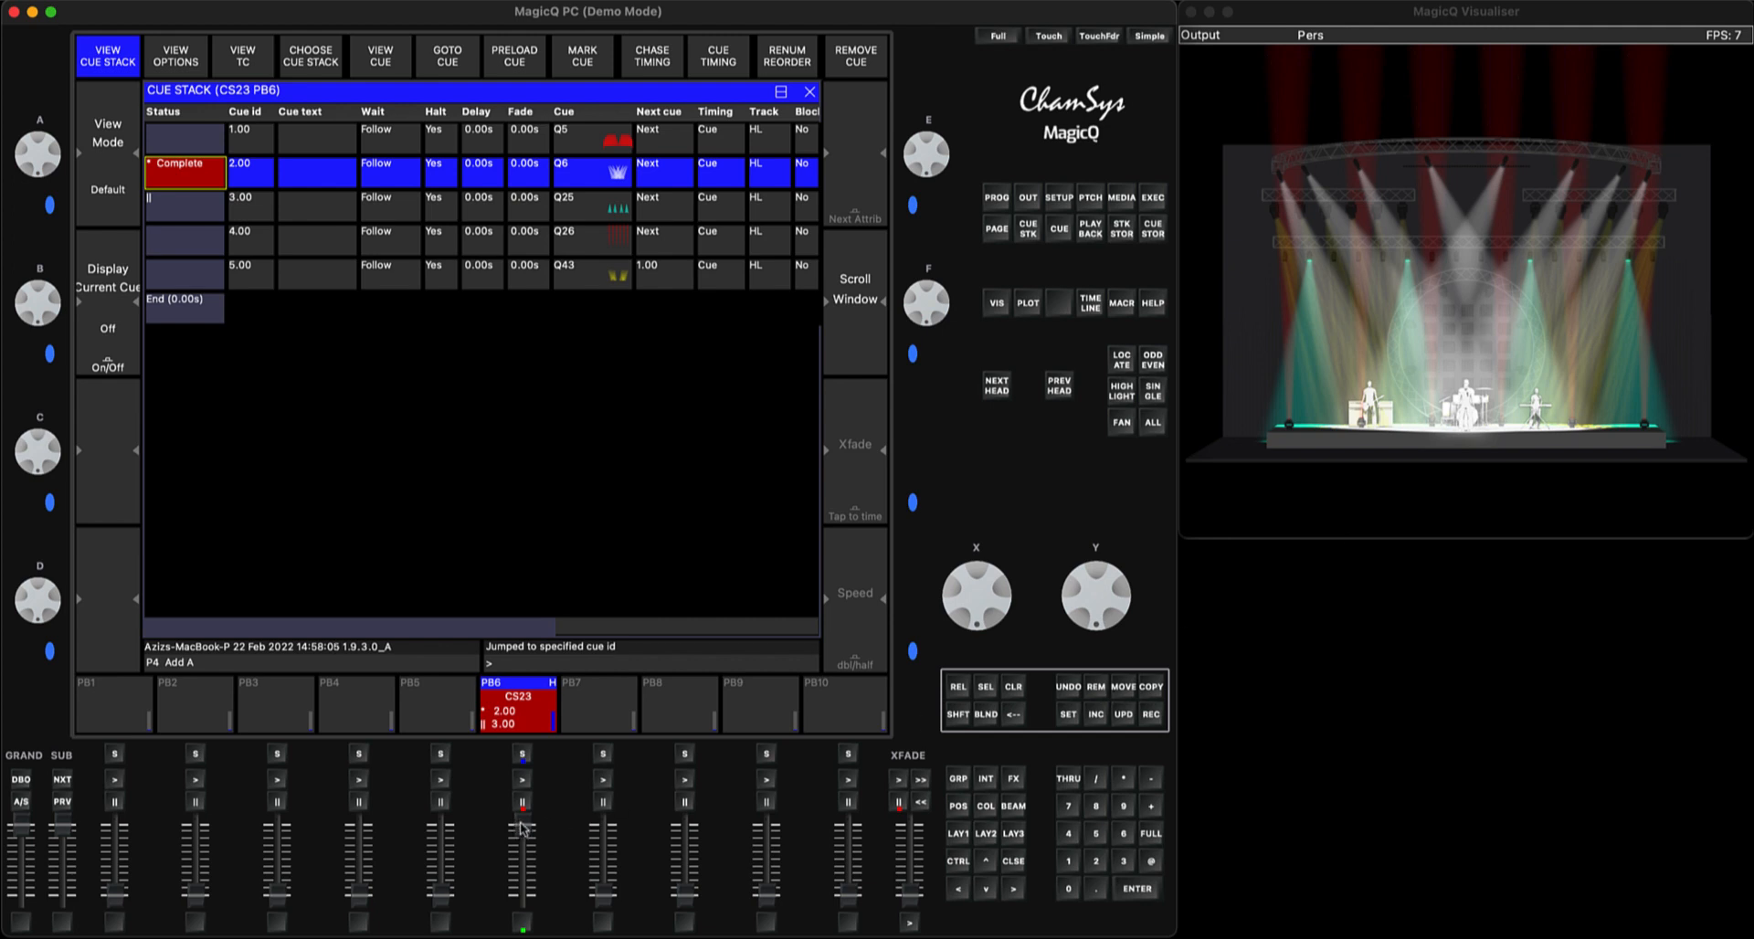
left_click_drag(522, 825, 521, 926)
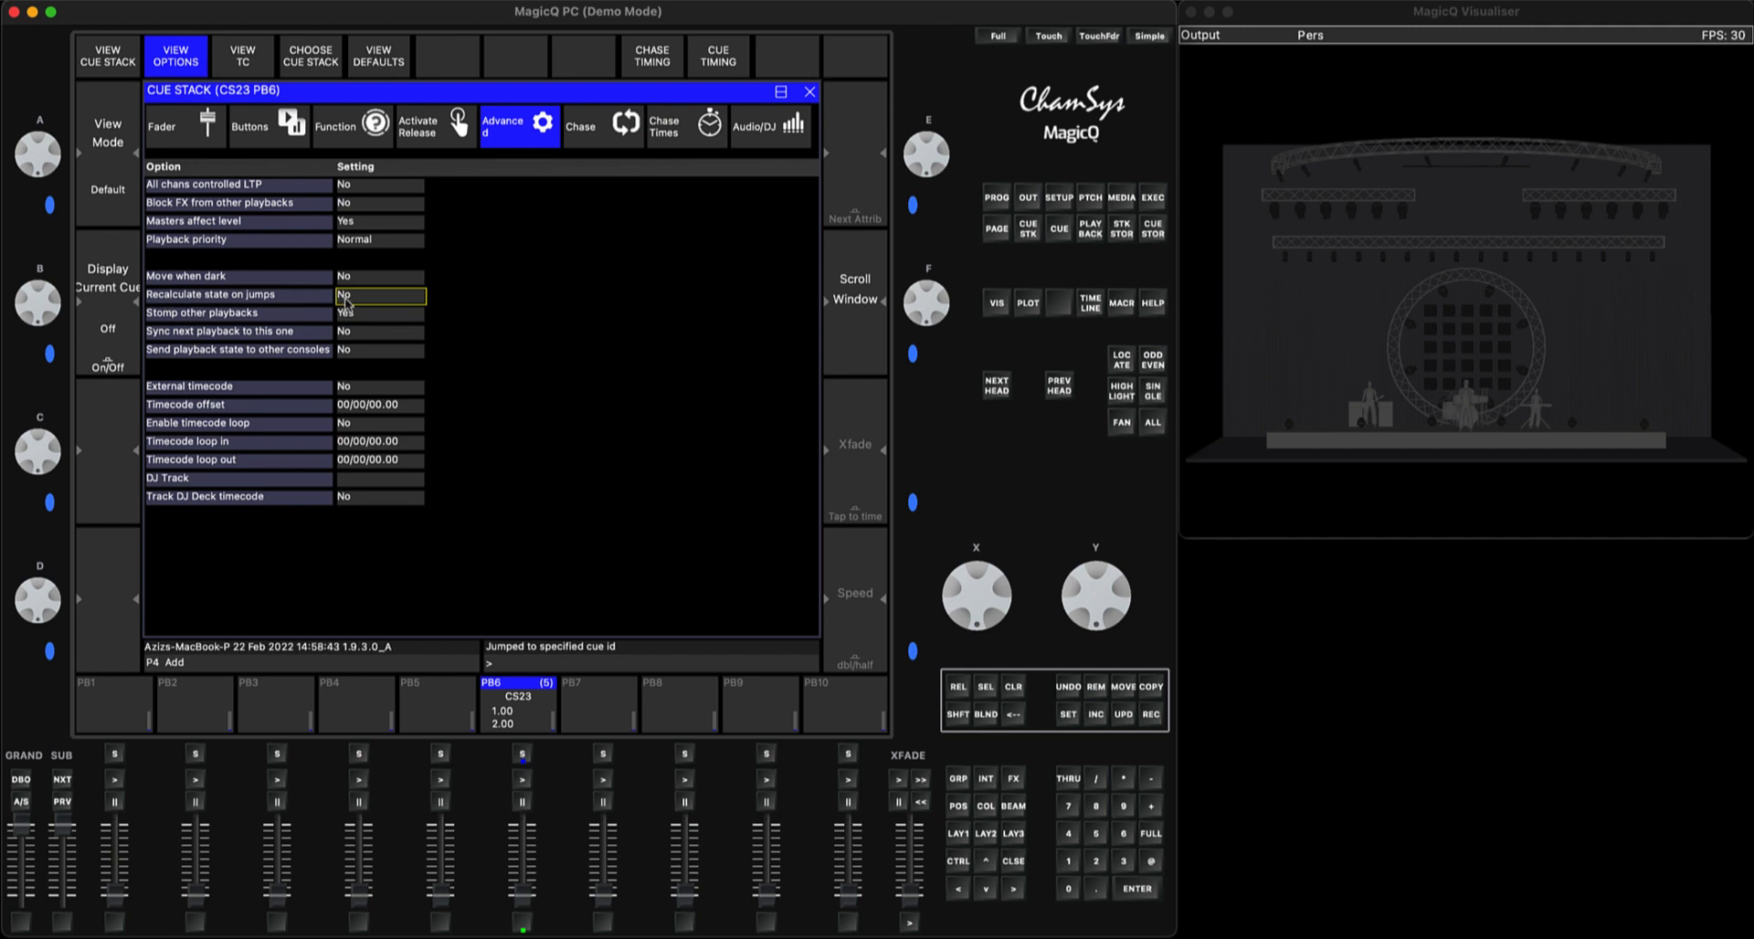
Consult the help for "Recalculate state on jumps", set that advanced cue stack option to Yes and close the cue stack window
left_click(1156, 304)
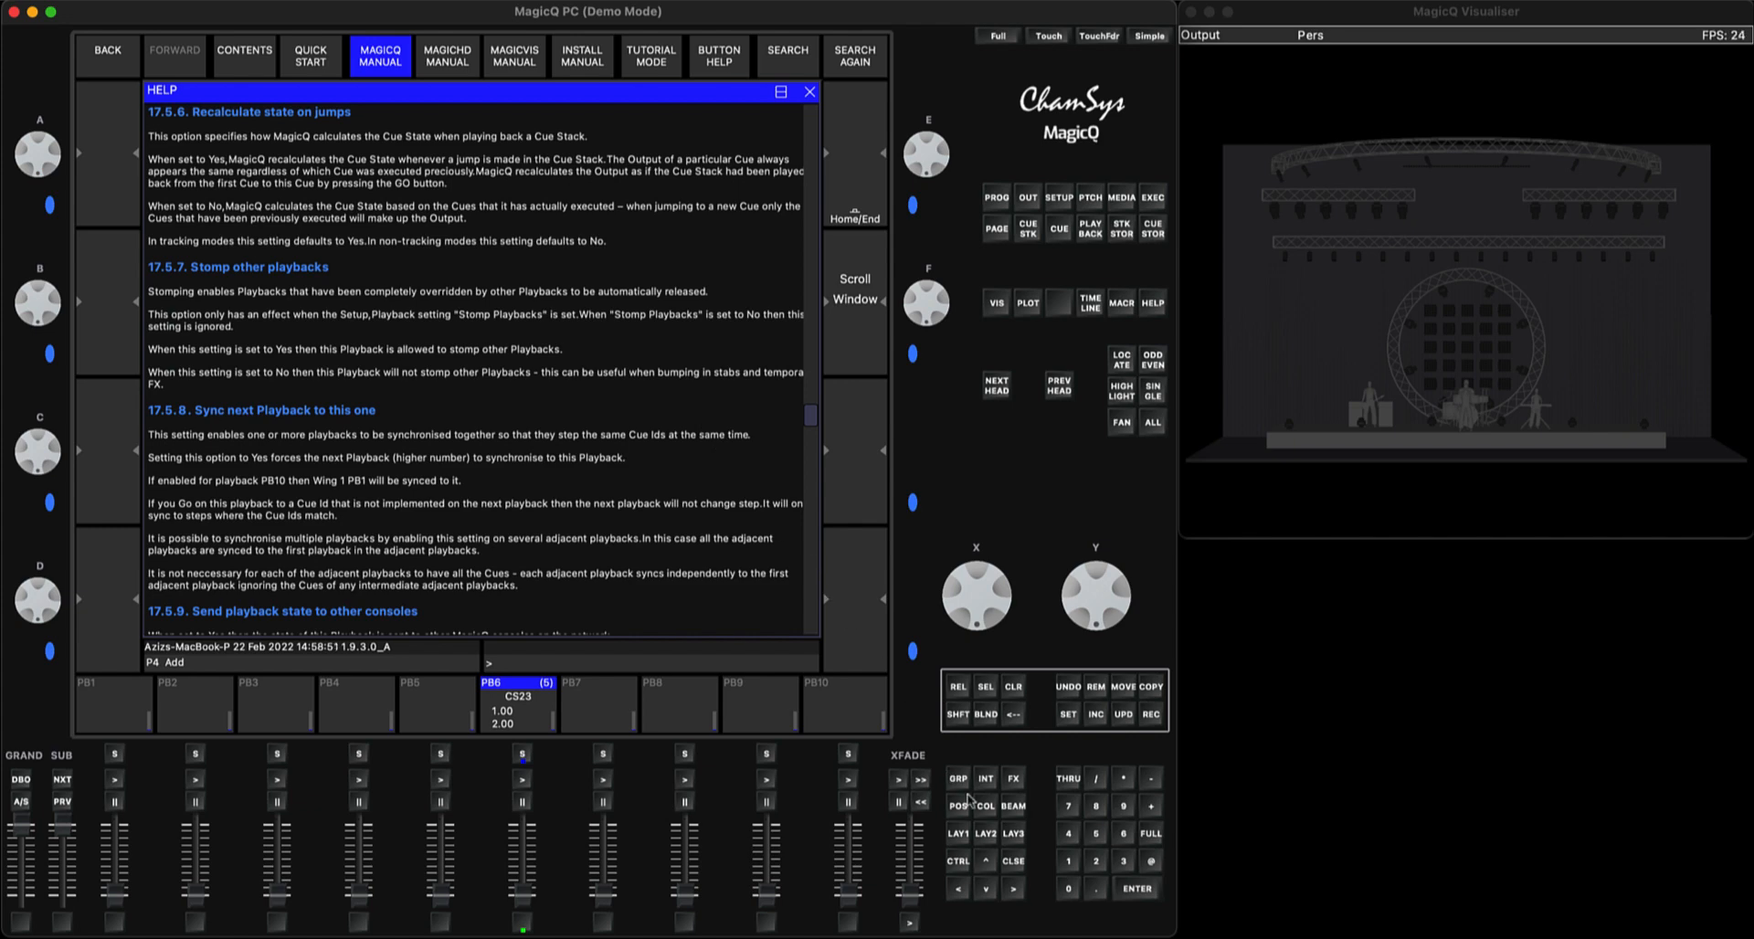
left_click(1012, 862)
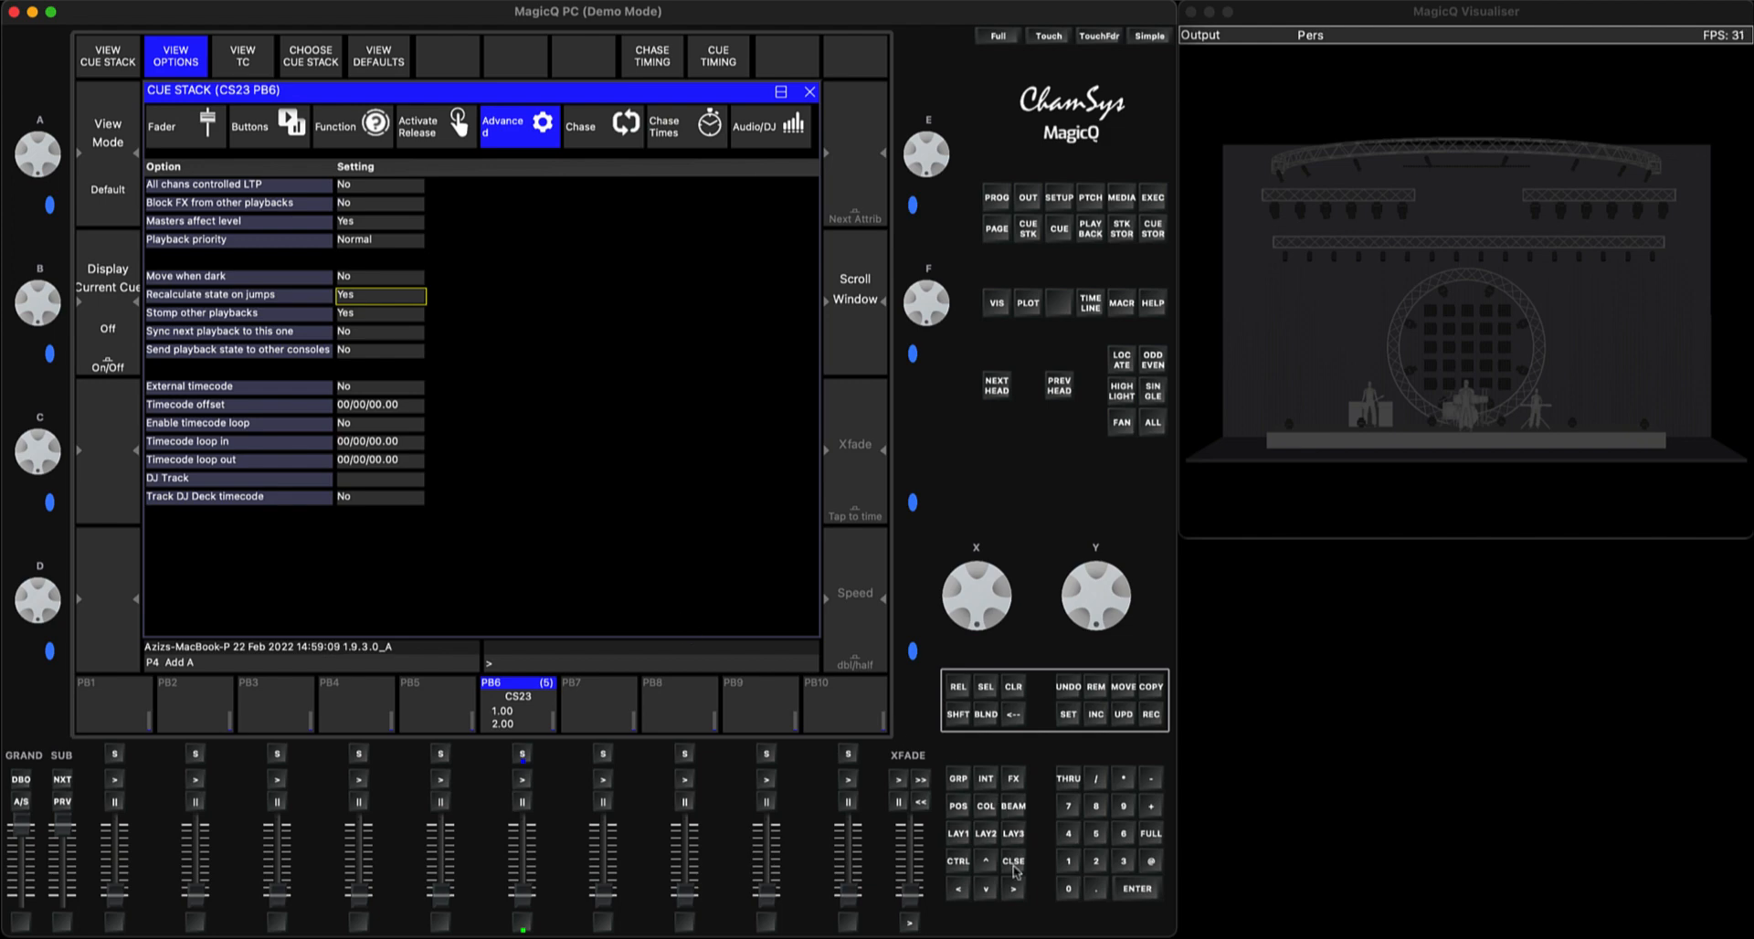
left_click(1014, 866)
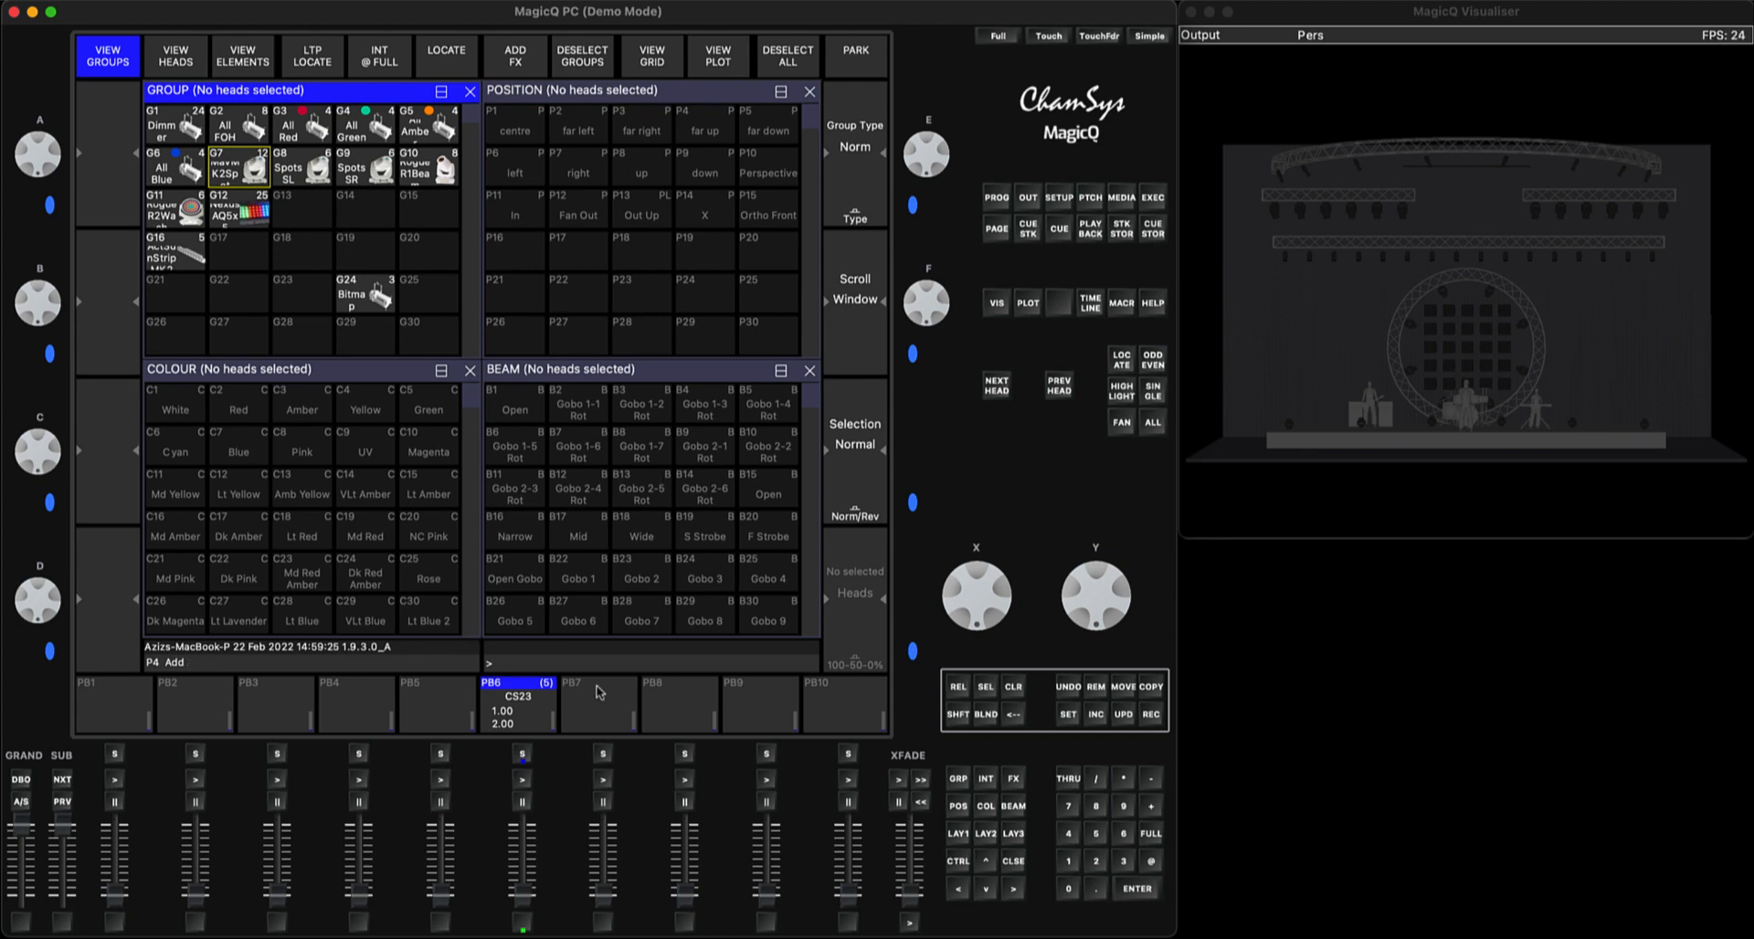
left_click(1014, 687)
left_click(235, 174)
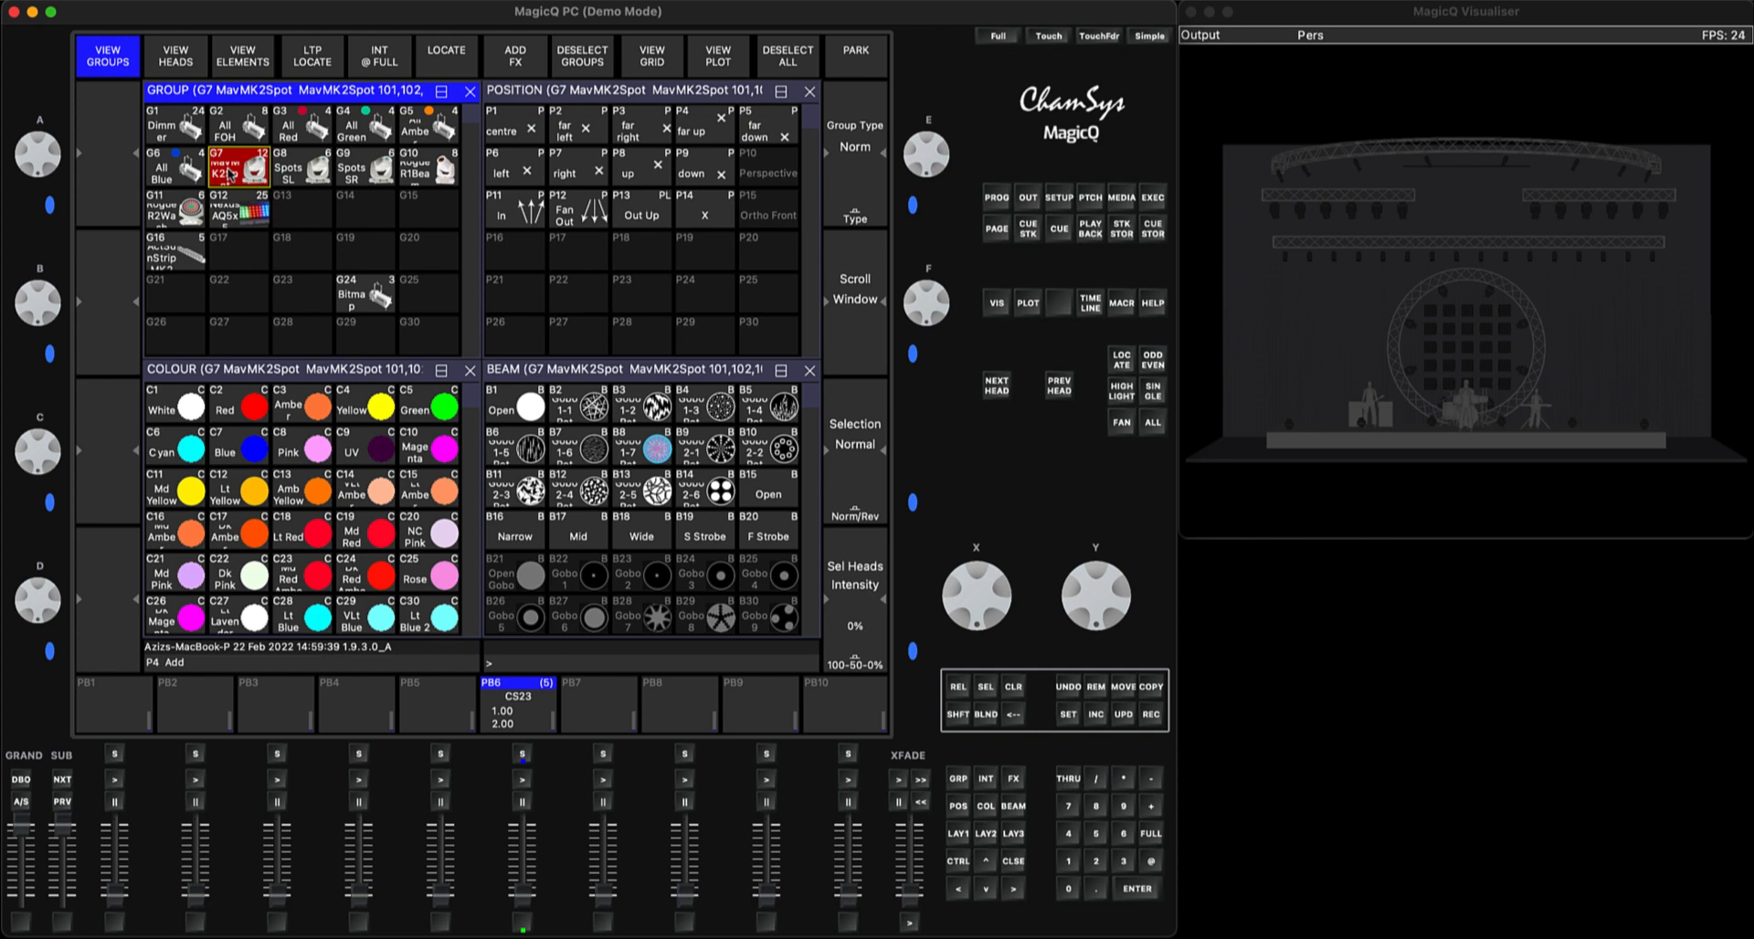
left_click(1117, 366)
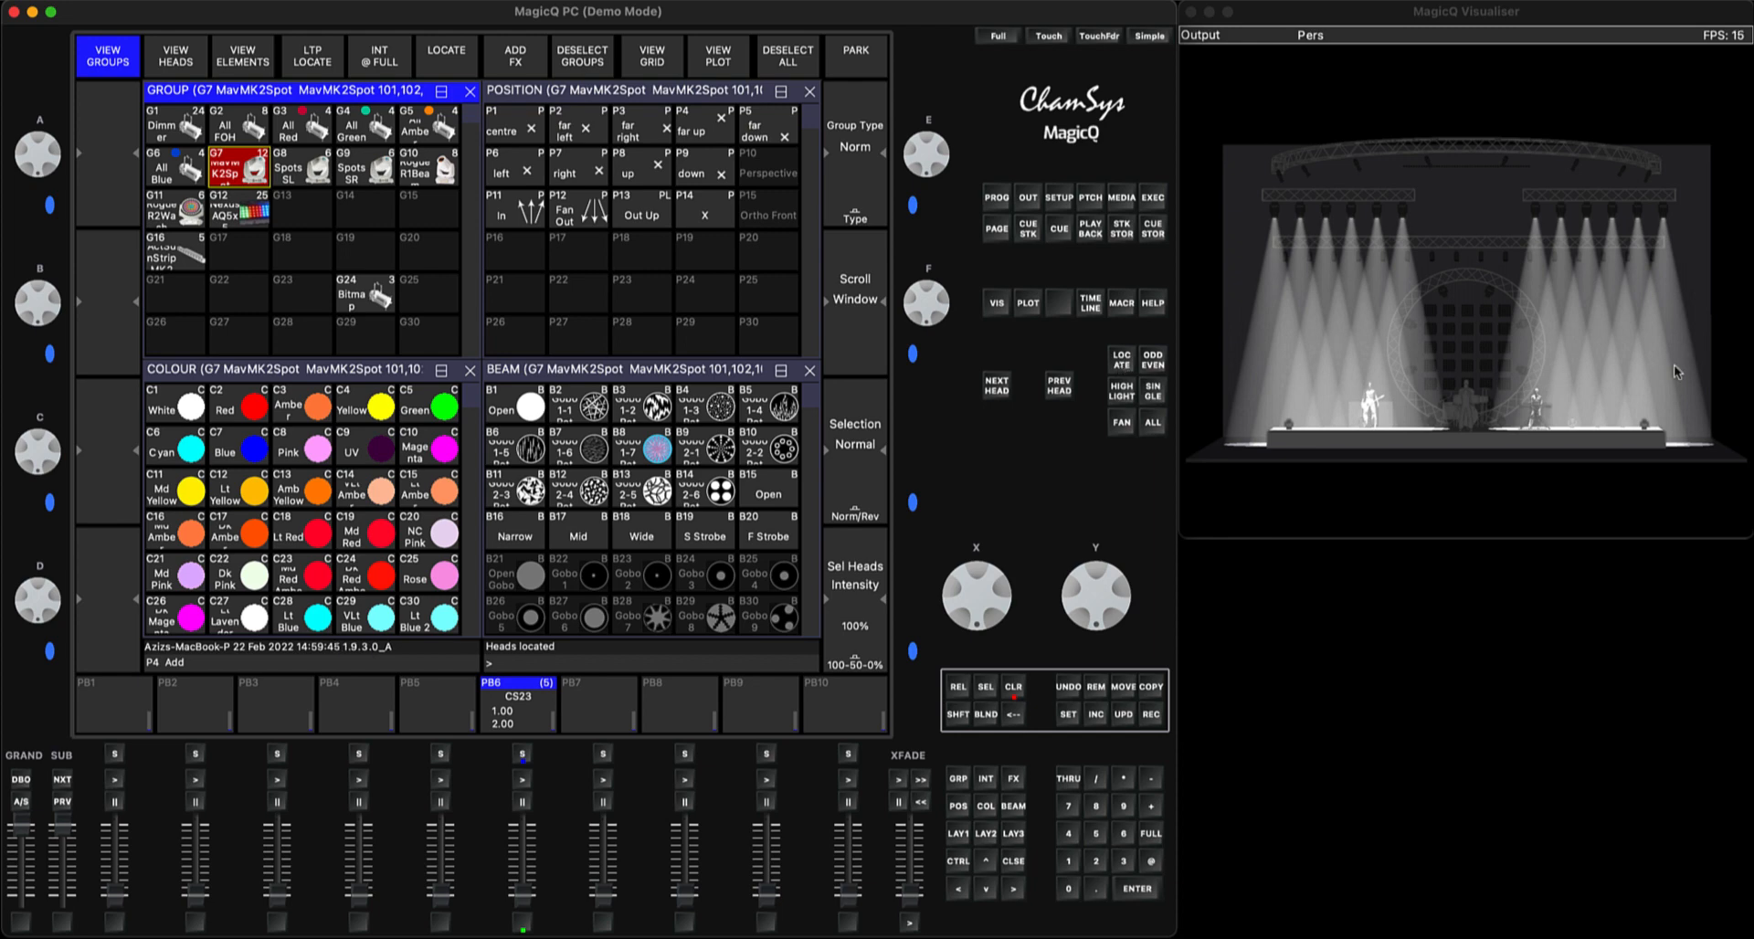
left_click(997, 197)
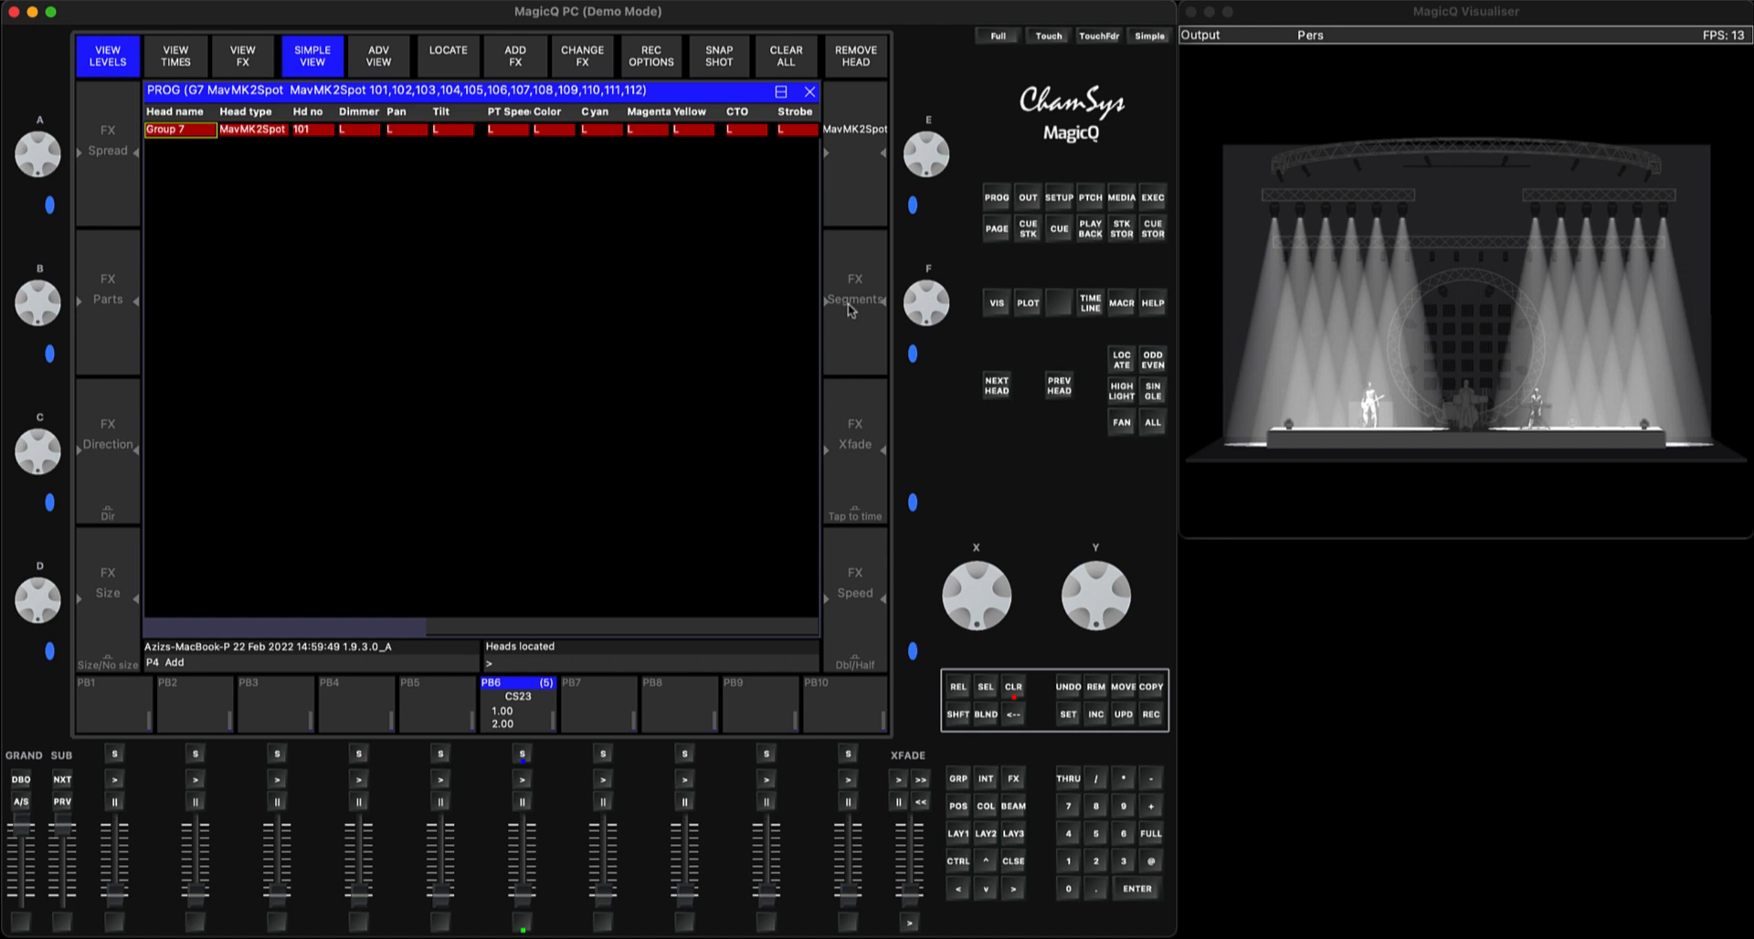
left_click(1013, 861)
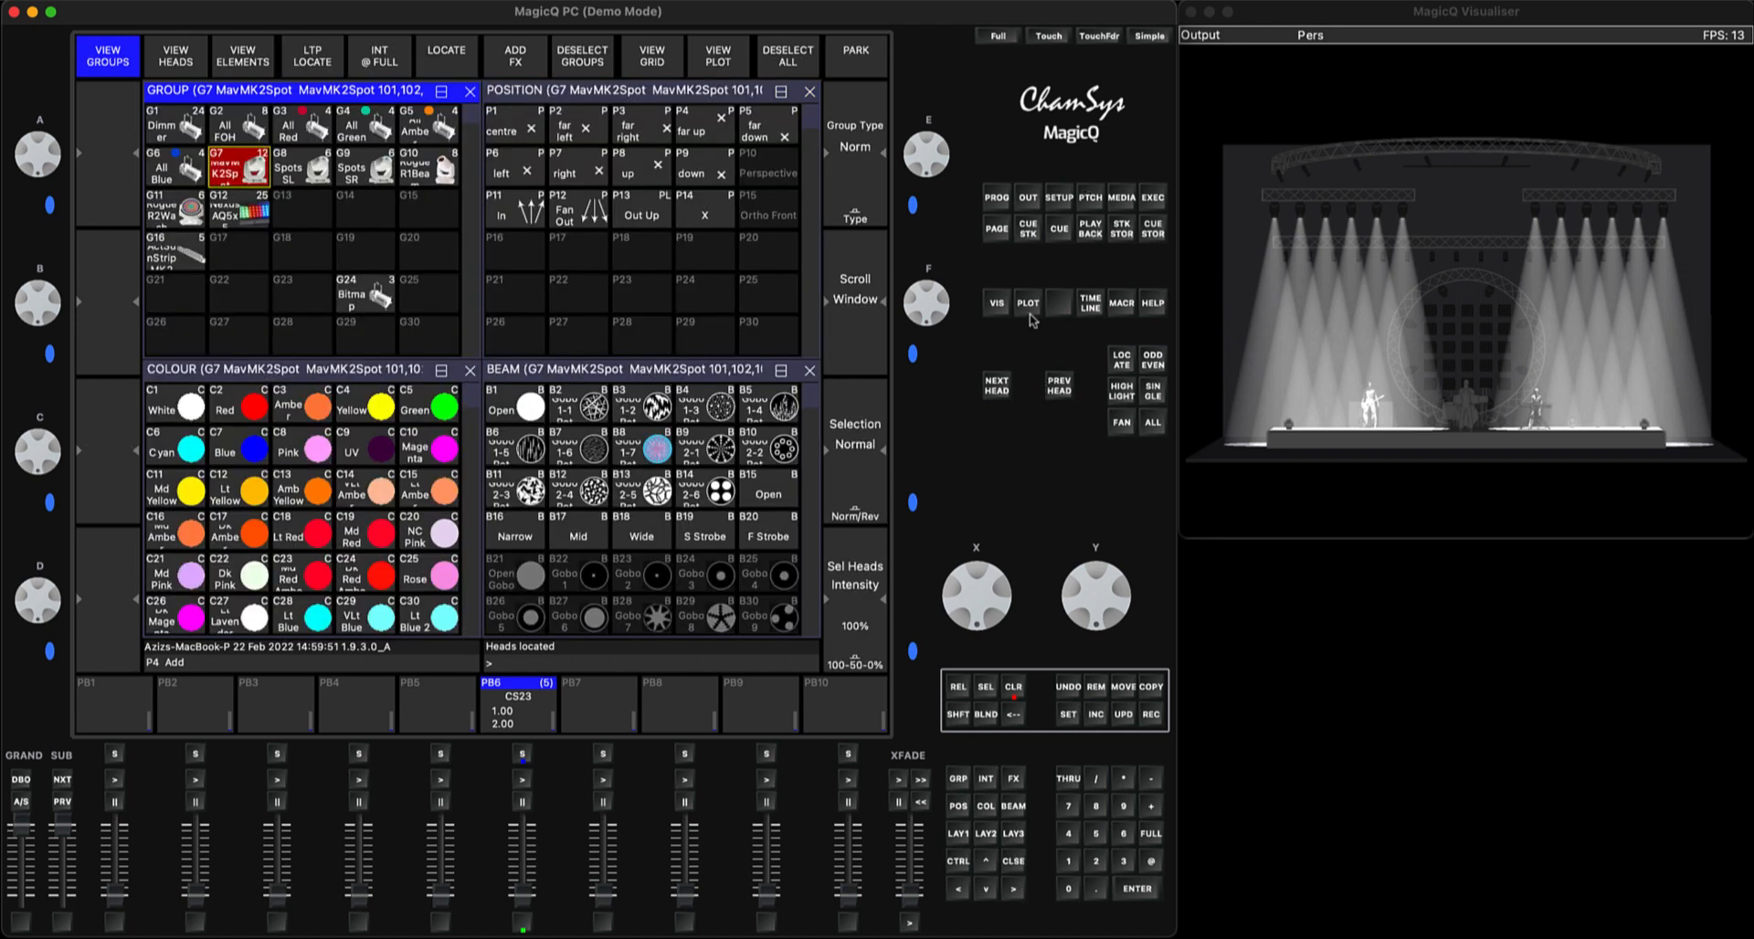
left_click(1017, 692)
Set "Group Cues (test only)" to Disabled in the cue storage setup and return to the groups window
left_click(1062, 201)
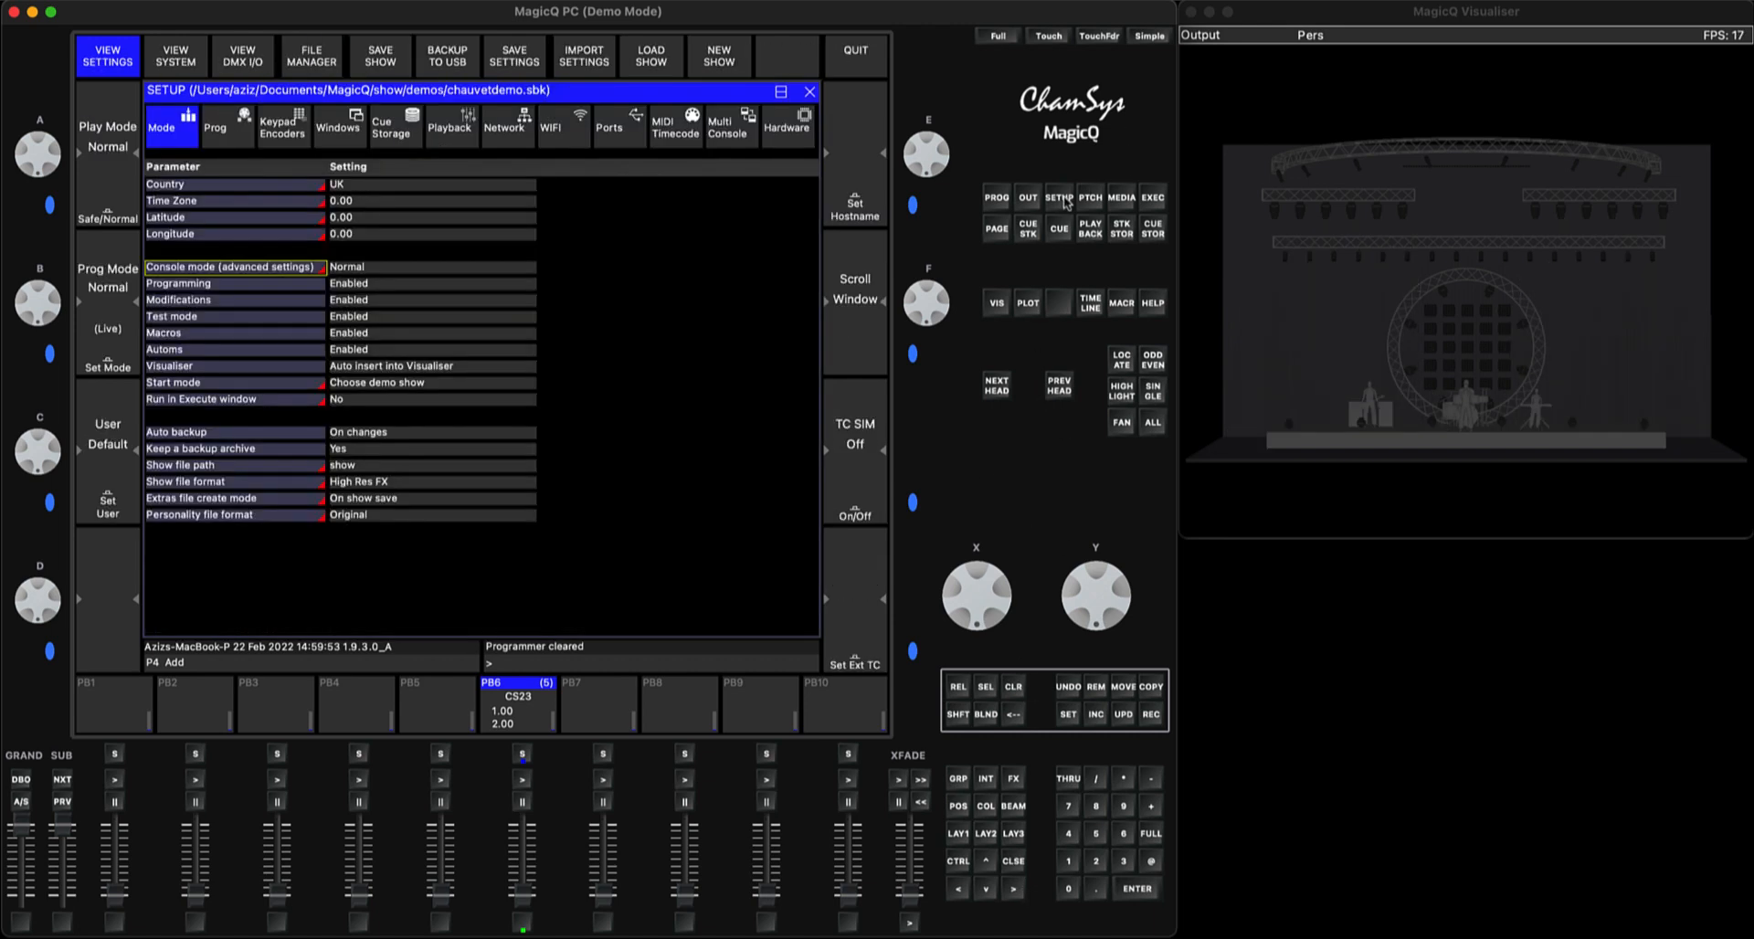
left_click(395, 123)
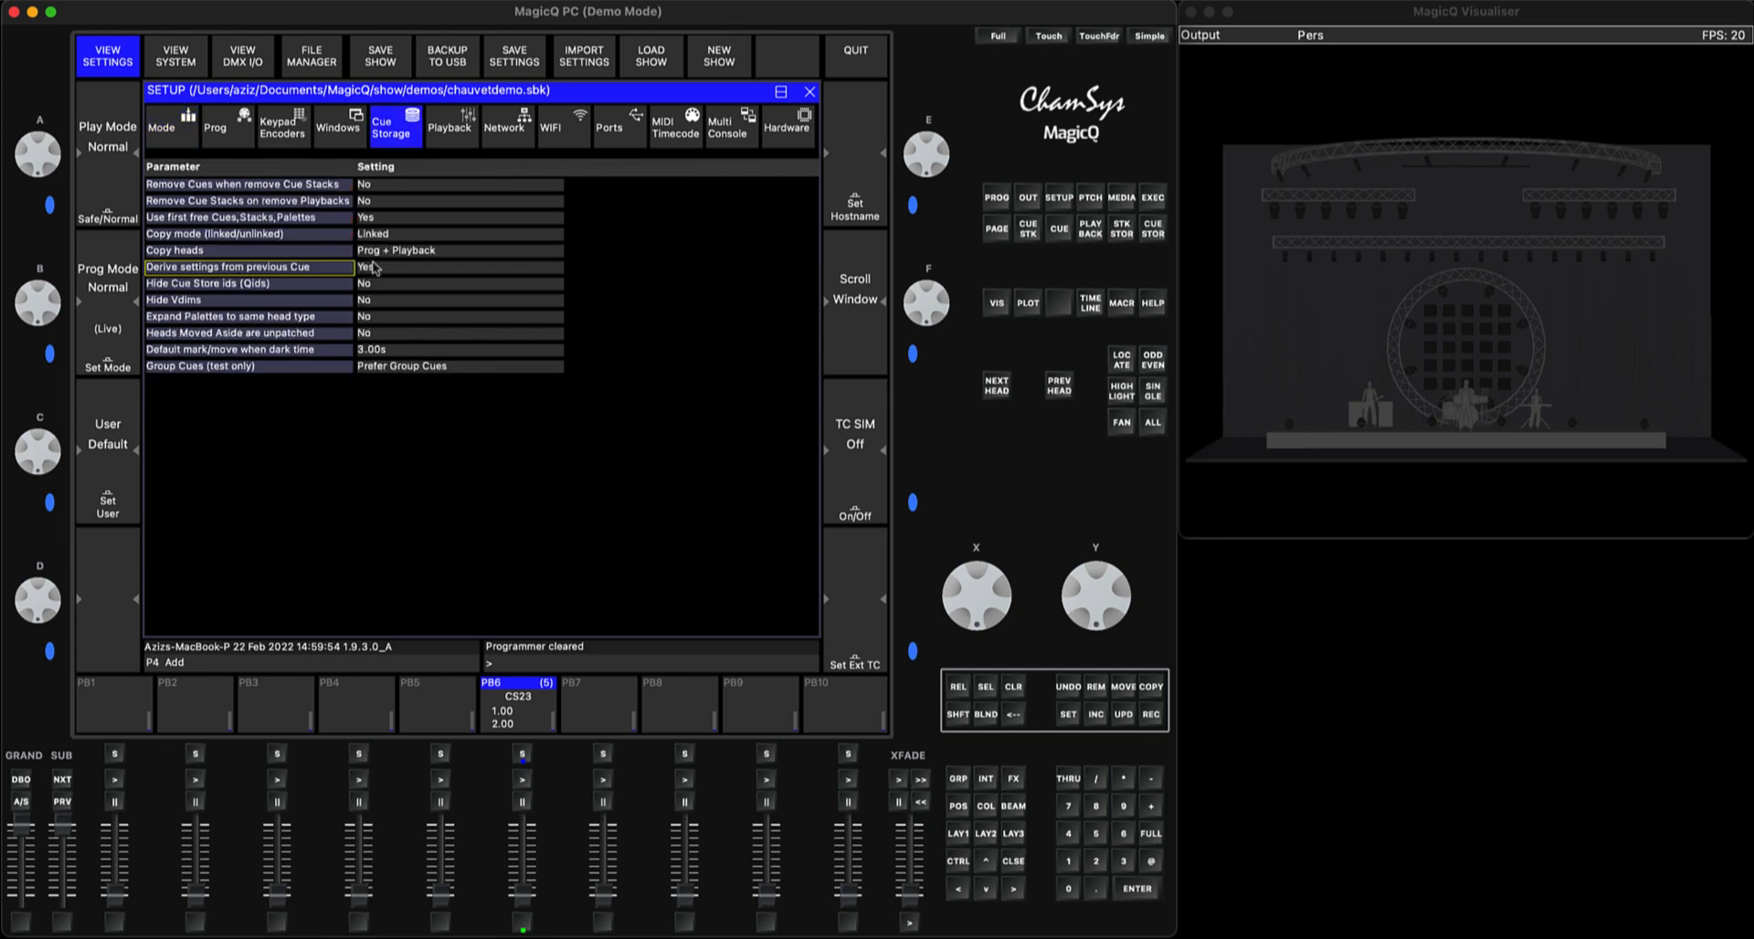
left_click(422, 367)
left_click(374, 196)
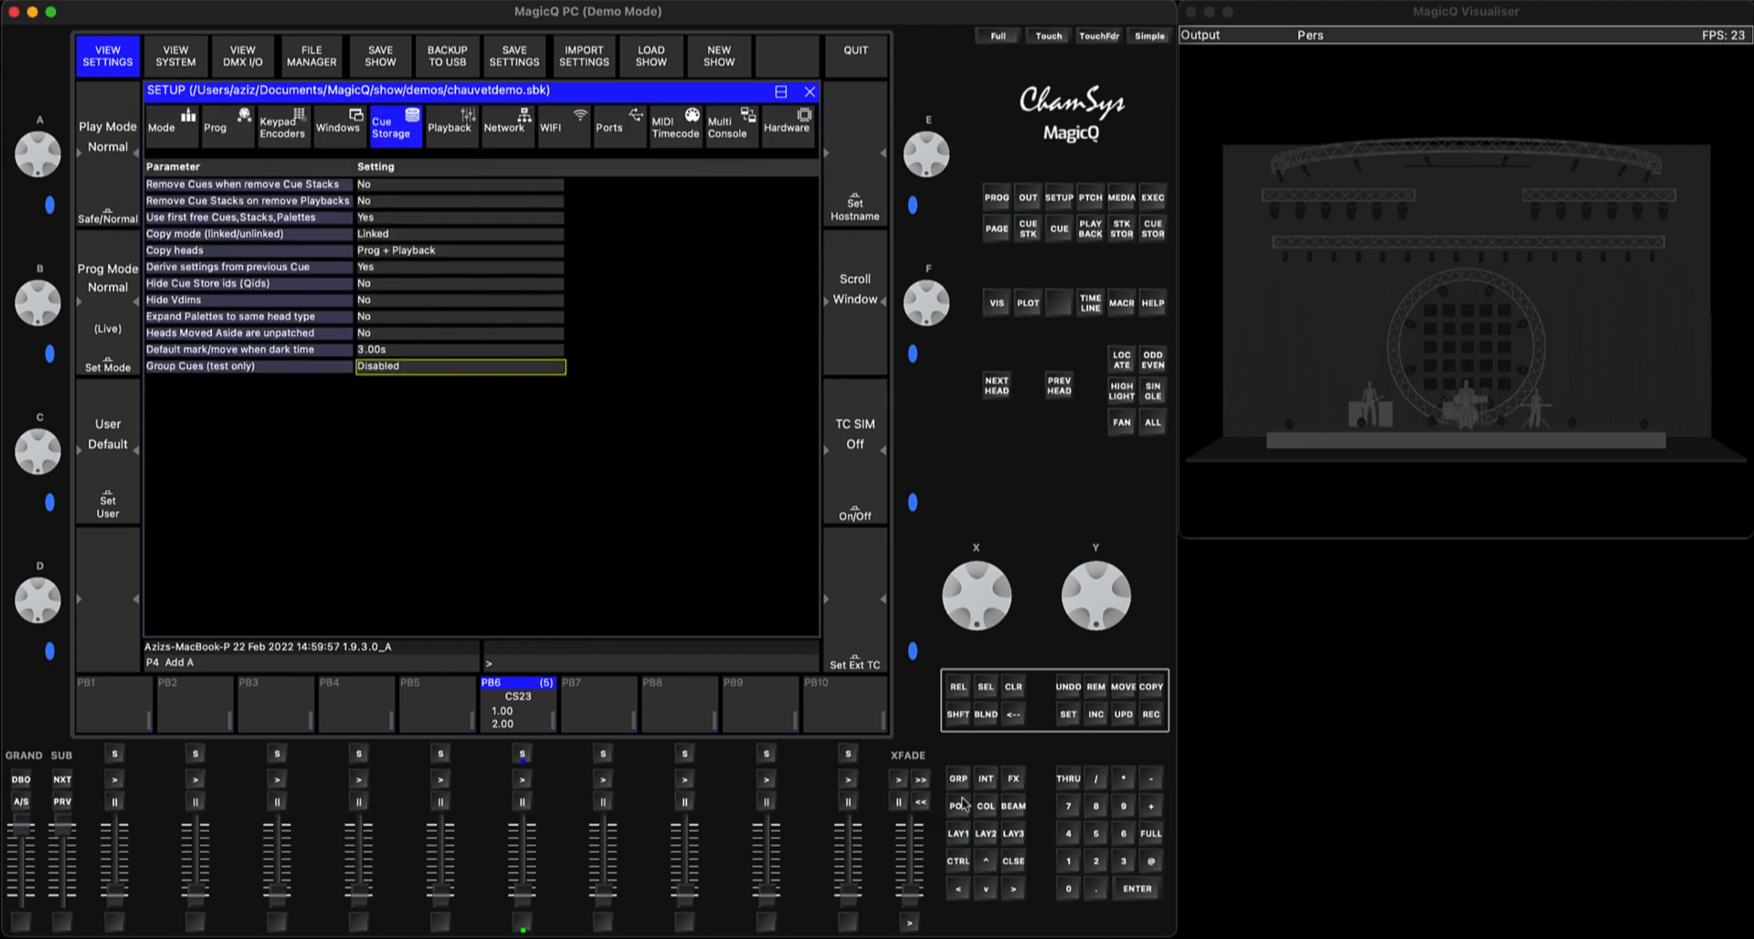
left_click(1017, 861)
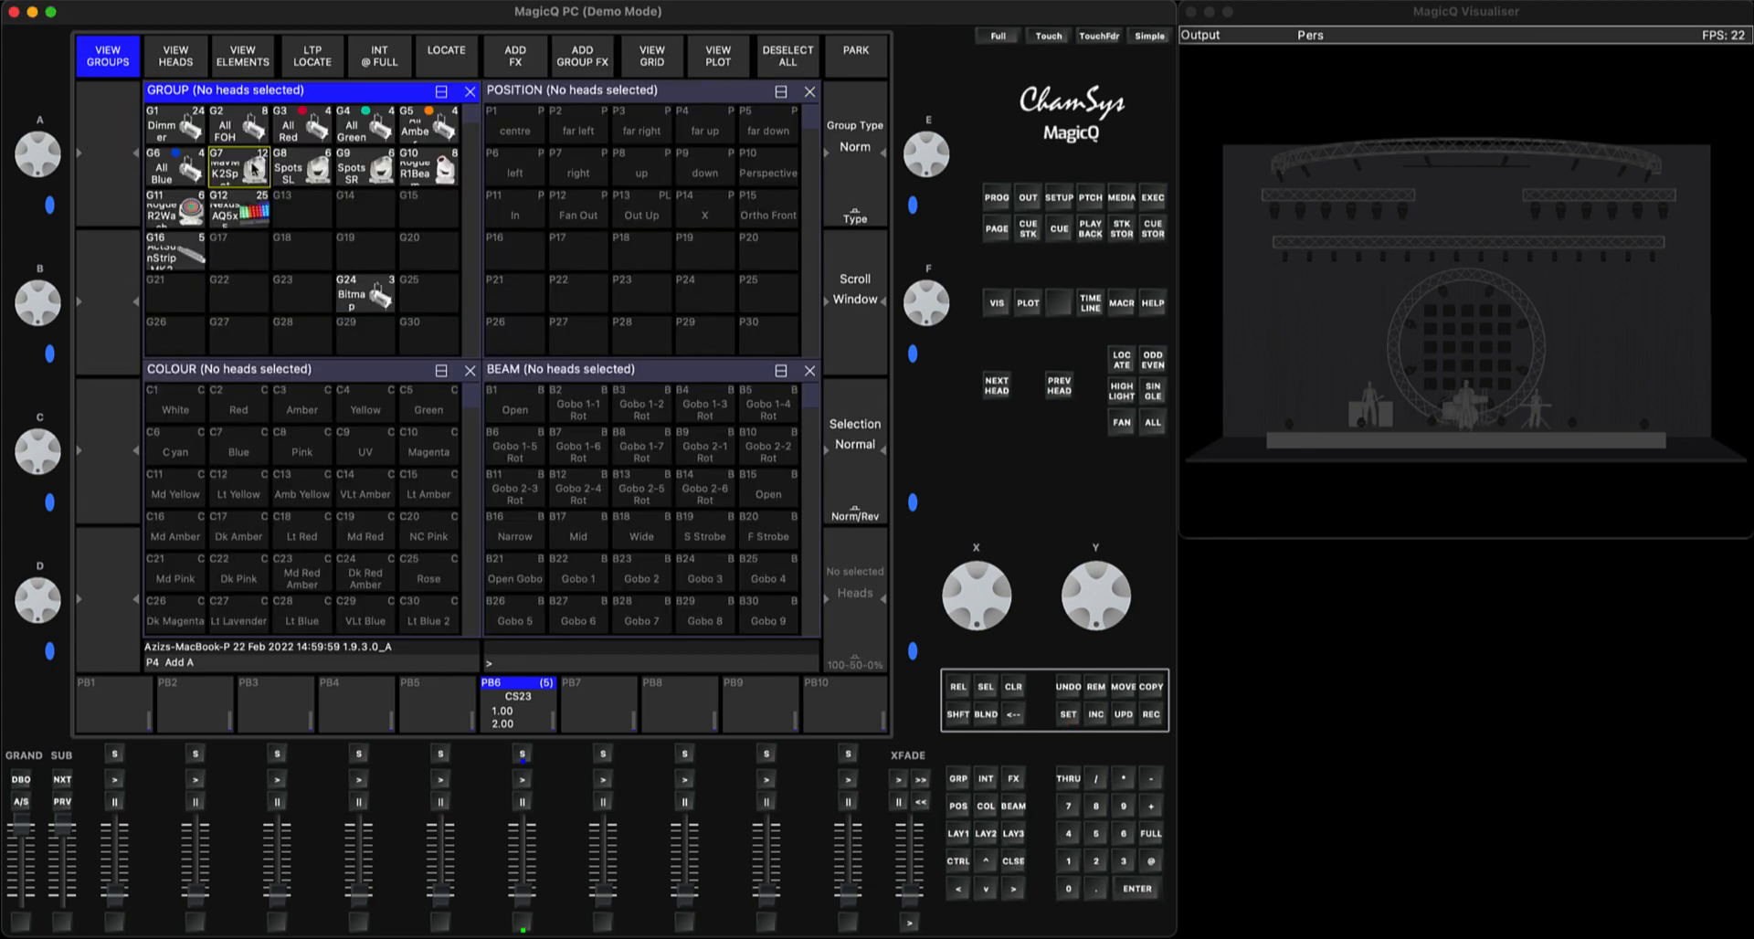
Locate the MavMK2Spot heads of group G7 and apply the Fan Out position and Red colour palettes
left_click(255, 169)
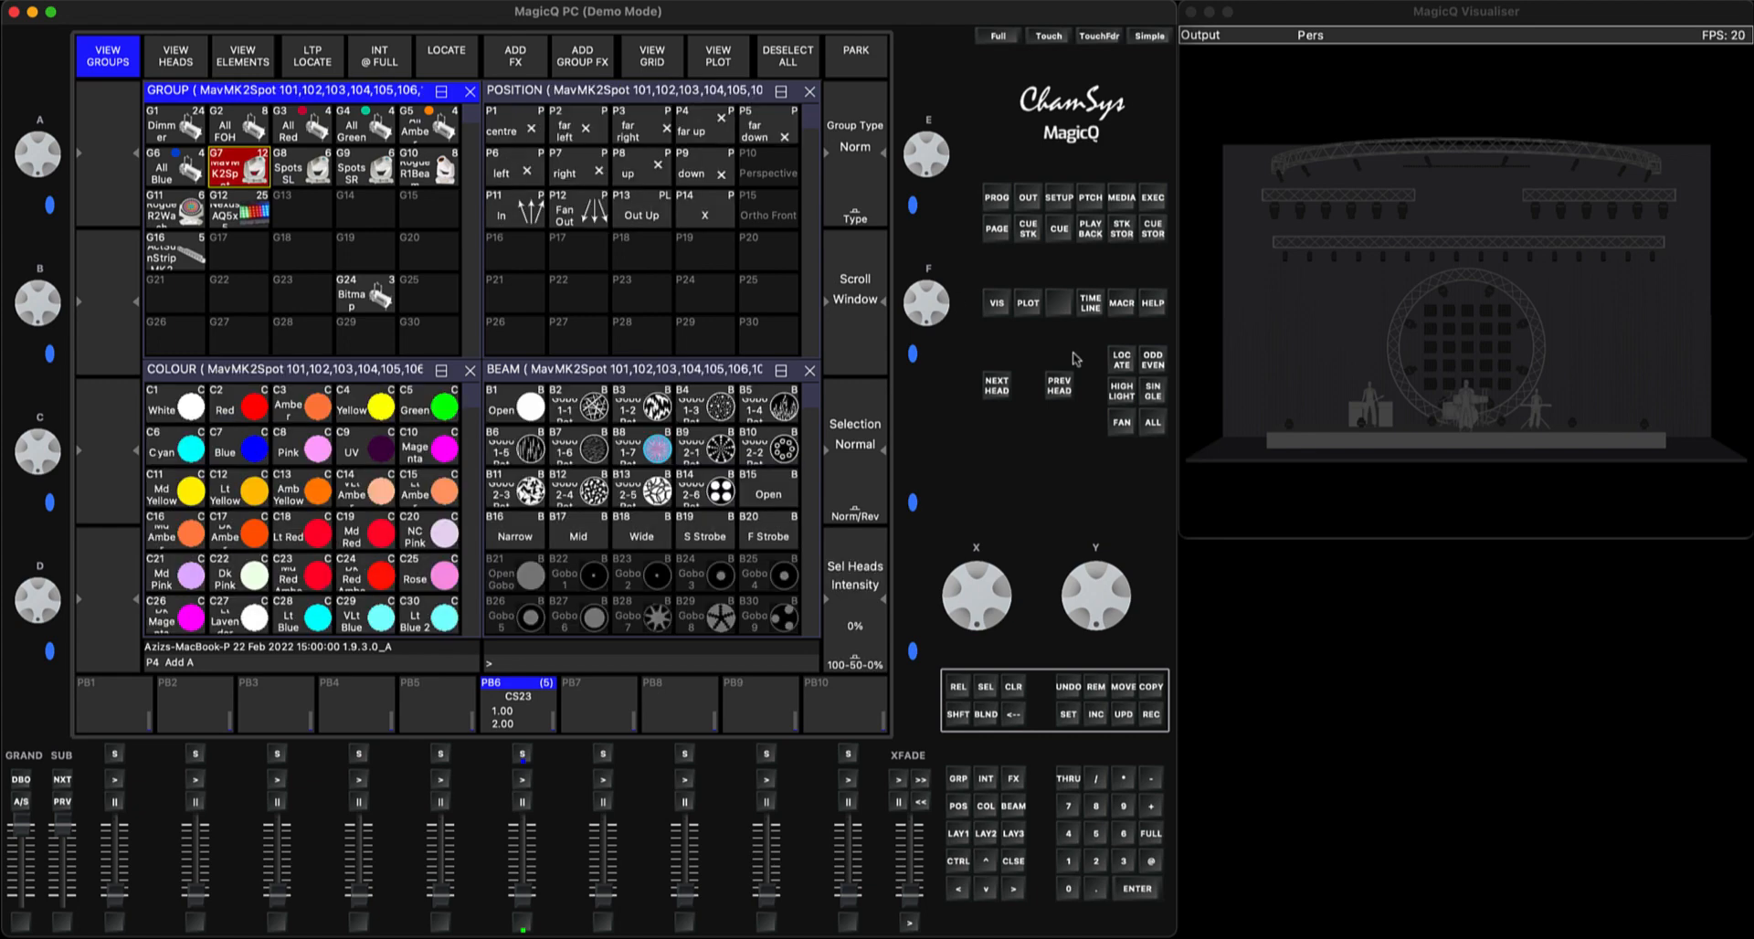
left_click(1120, 360)
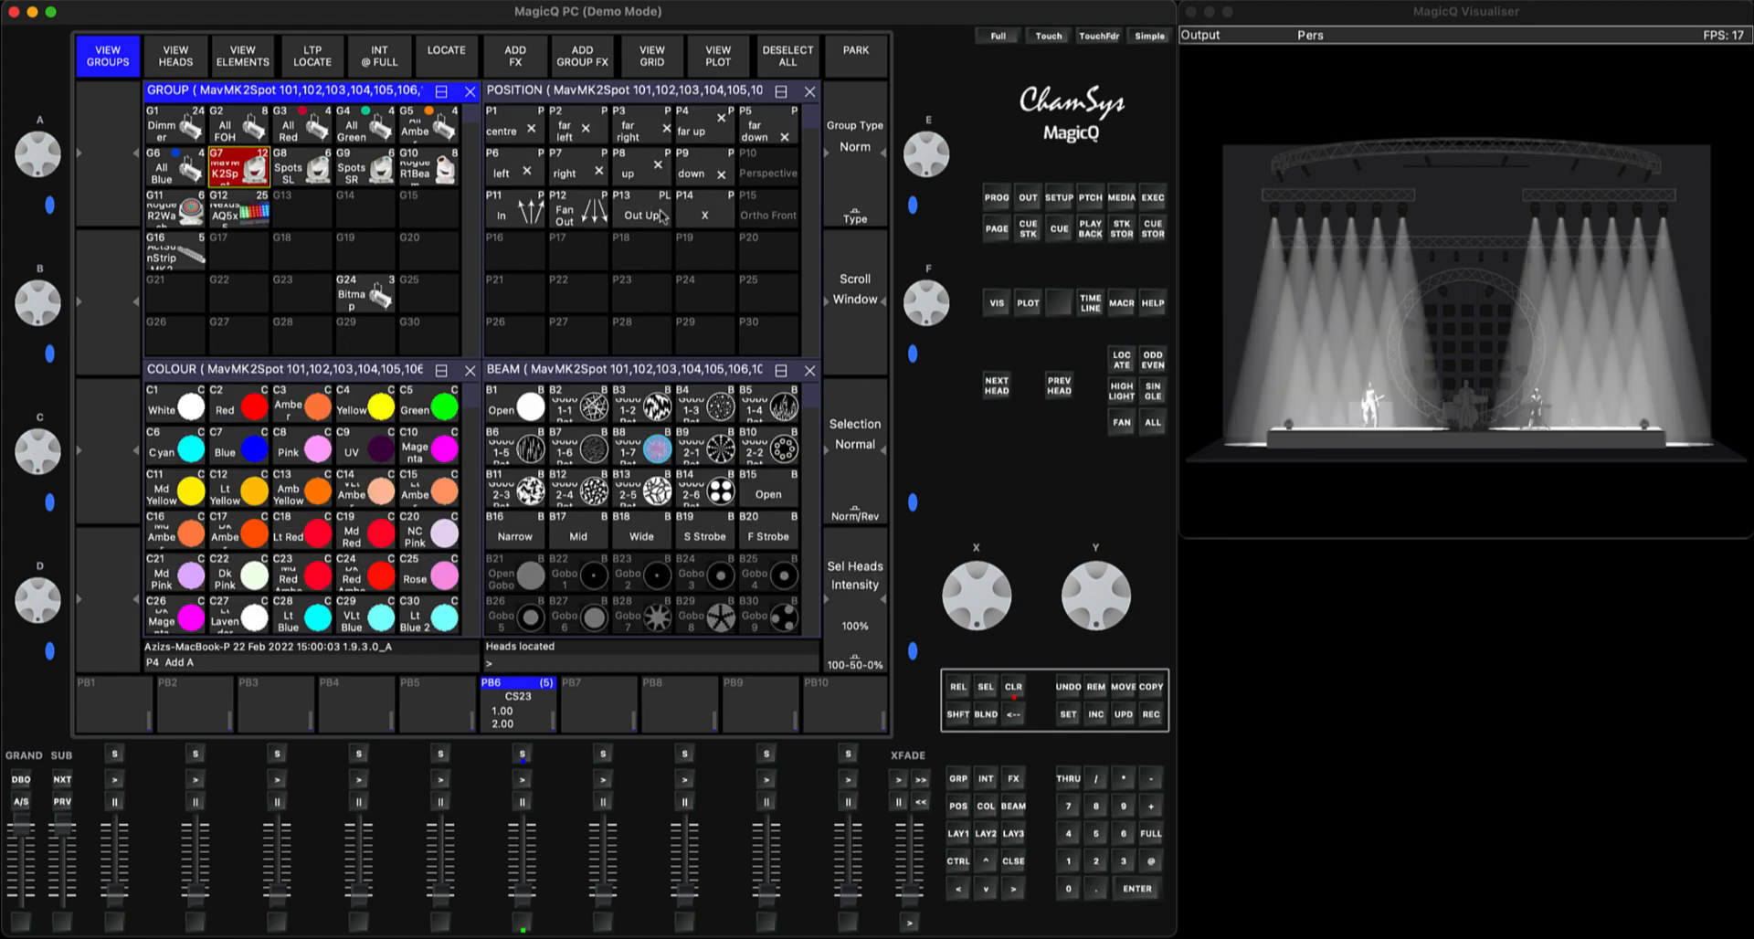
left_click(589, 210)
left_click(589, 210)
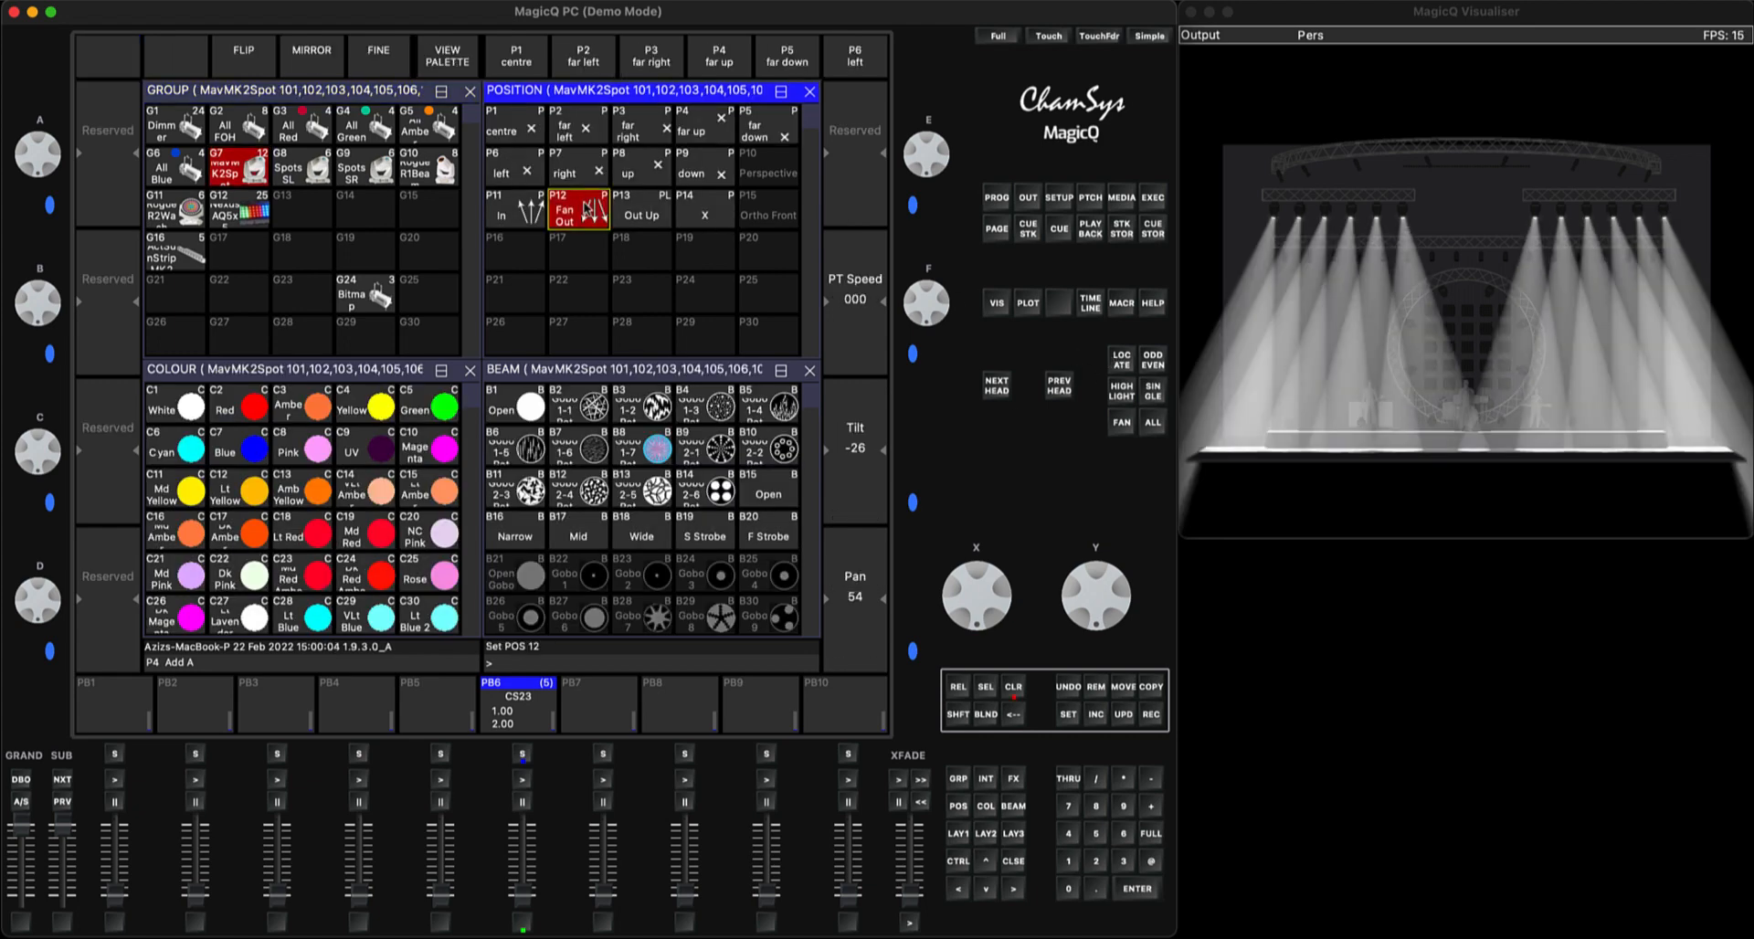
left_click(236, 413)
left_click(236, 413)
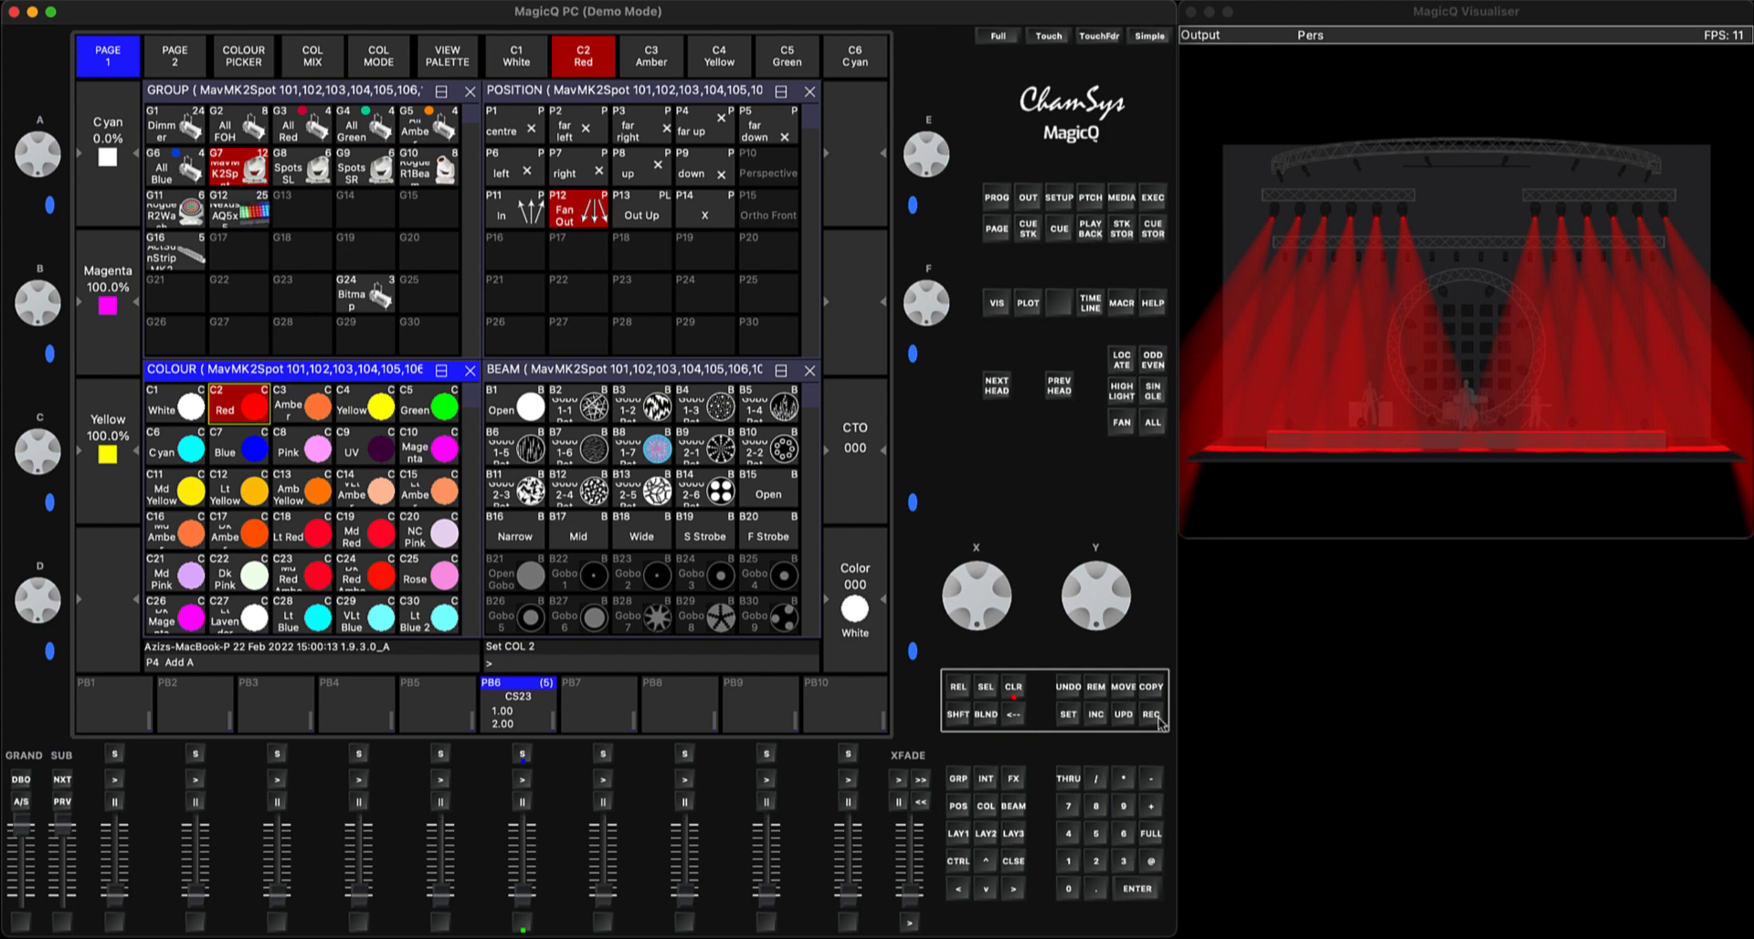
Record the red fanned-out spot look as the first cue on playback PB7 and clear the programmer
left_click(1156, 718)
left_click(605, 754)
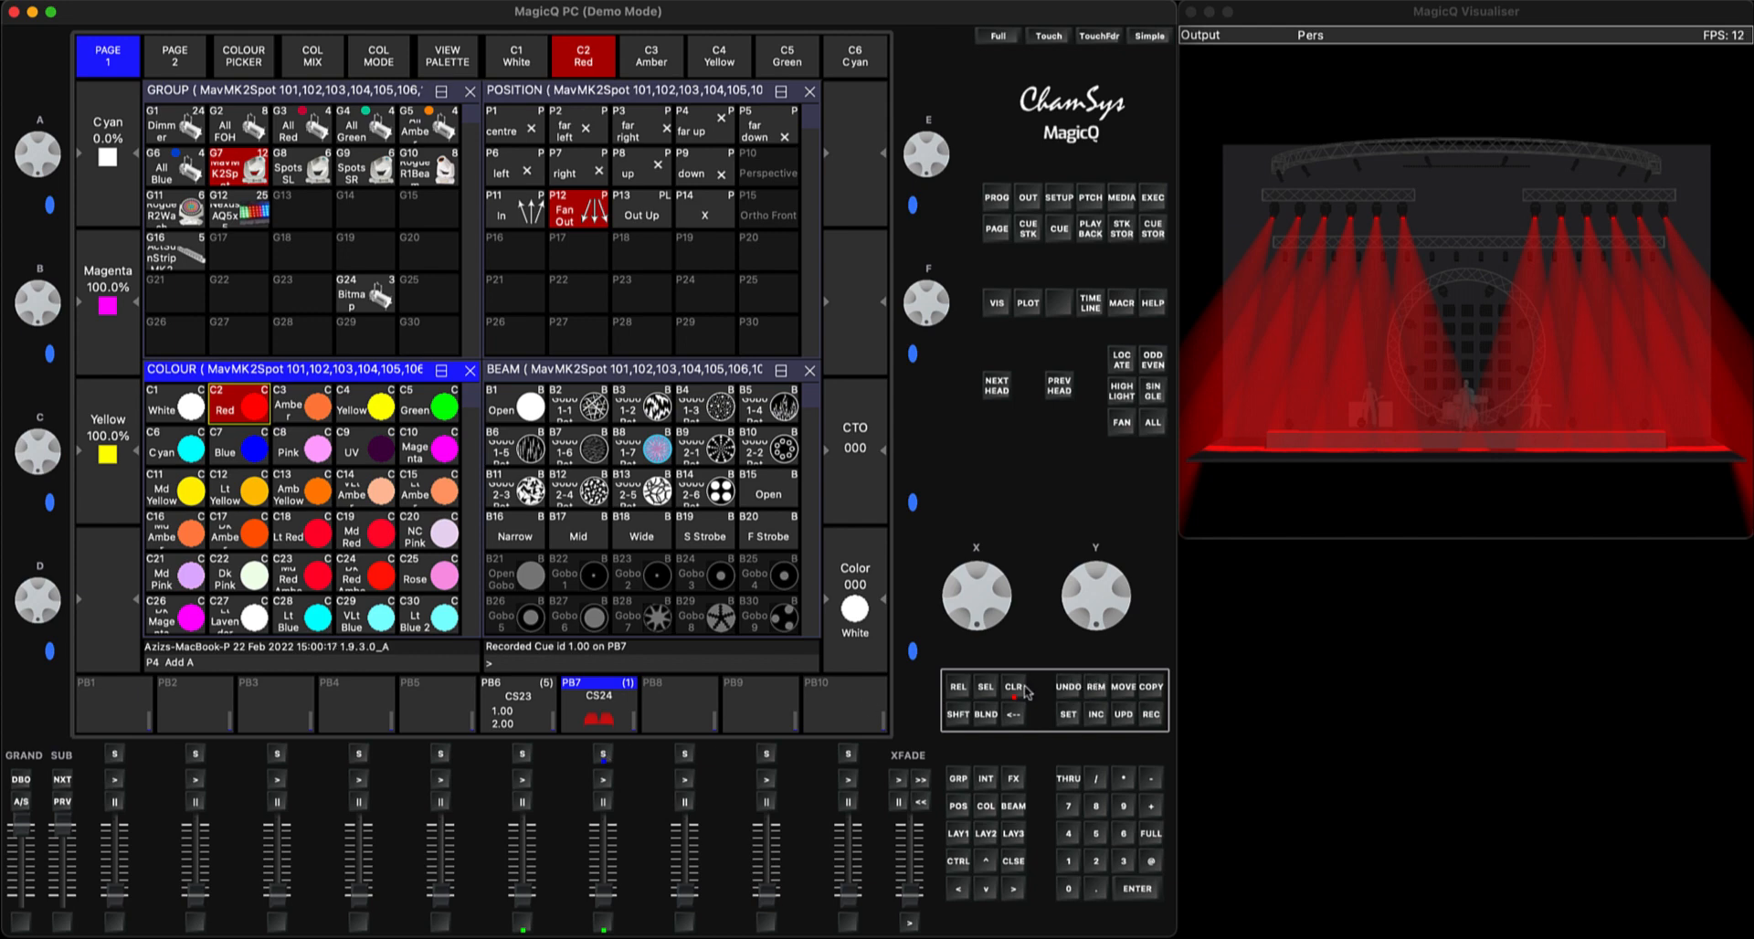
left_click(1013, 692)
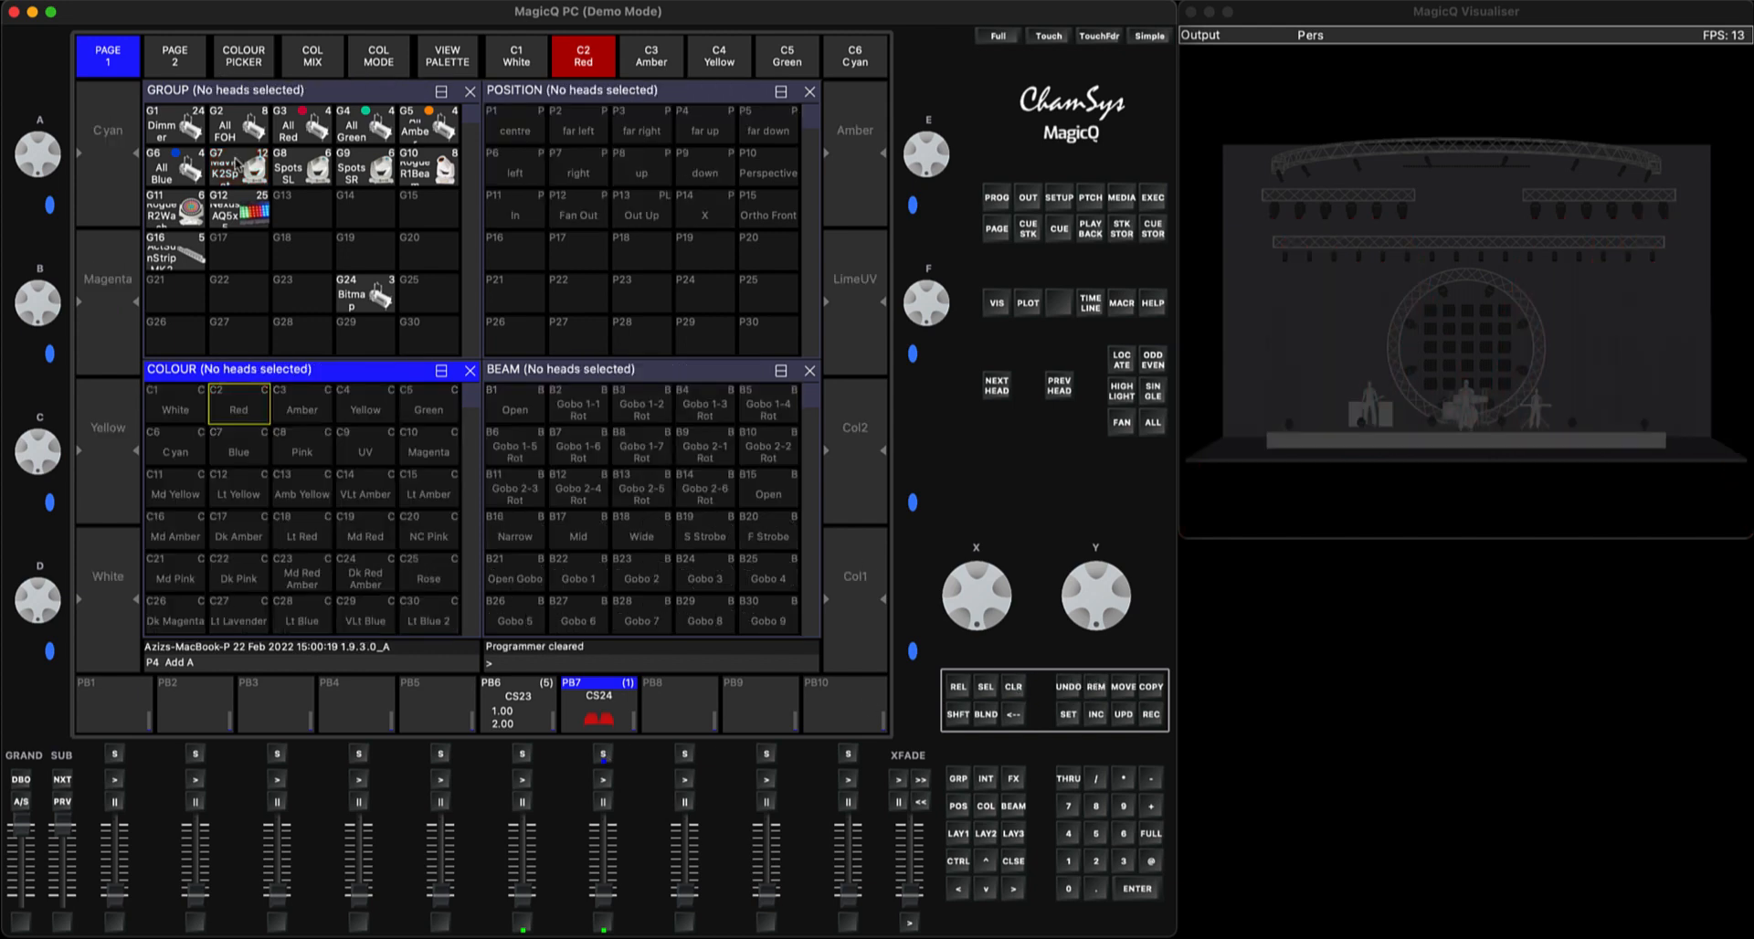
Locate the All FOH group, record it as the second cue on PB7 and clear the programmer
left_click(236, 119)
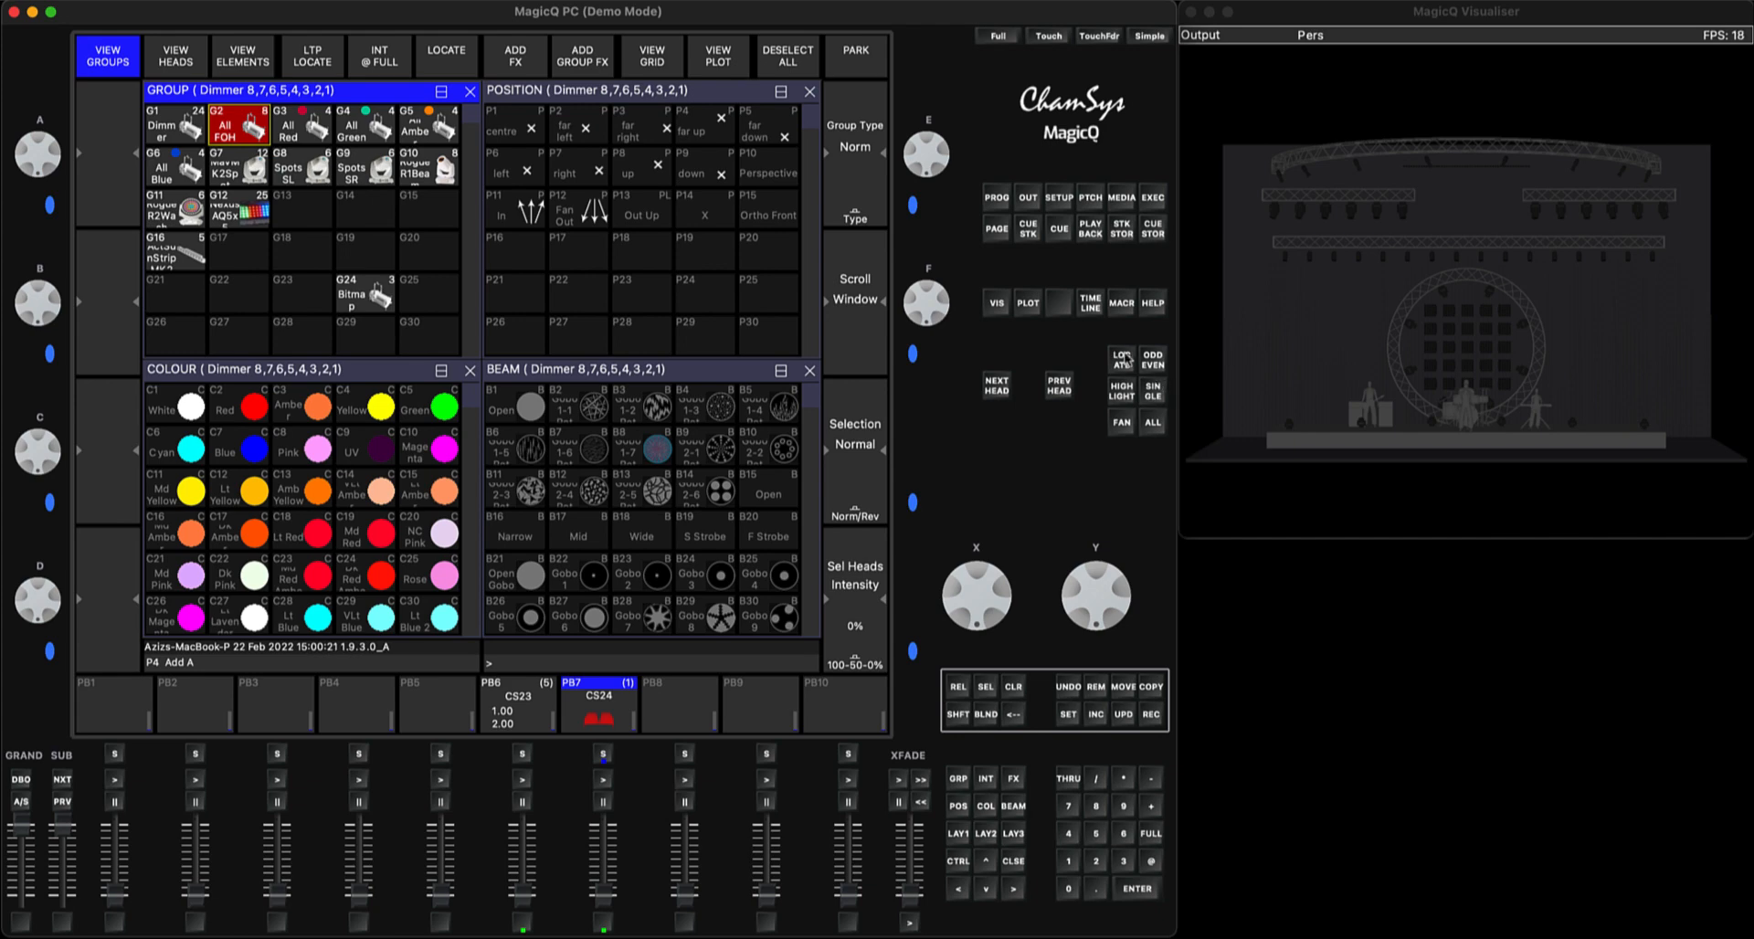
left_click(1122, 359)
left_click(1151, 714)
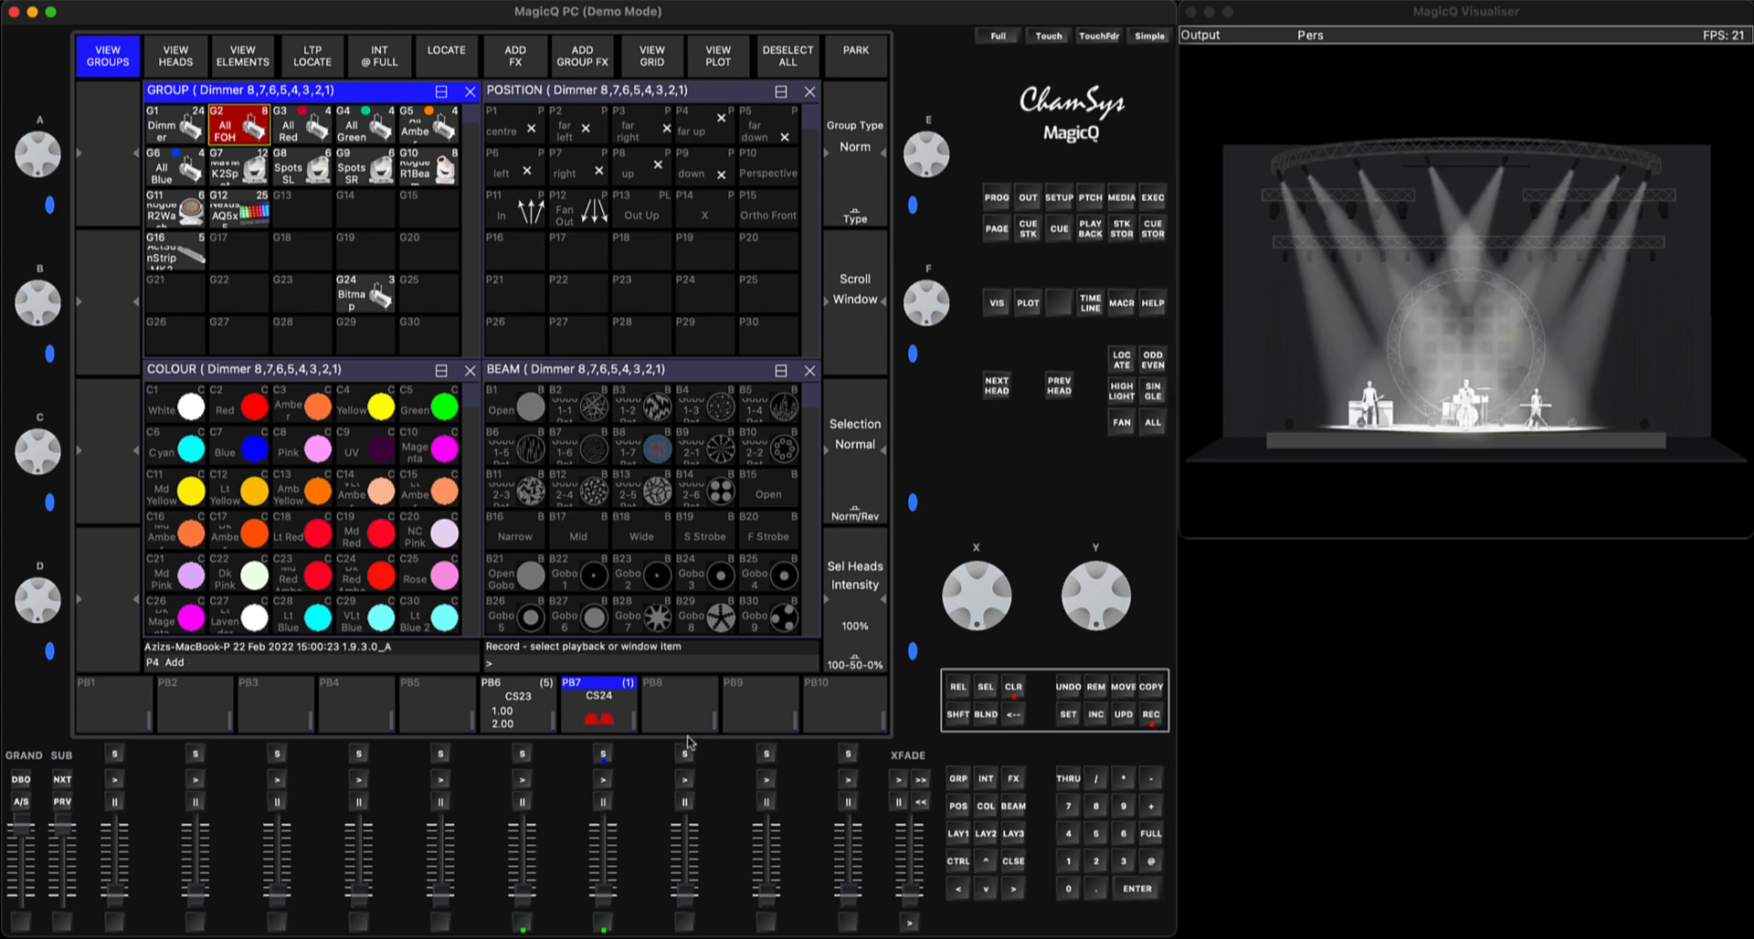
left_click(603, 755)
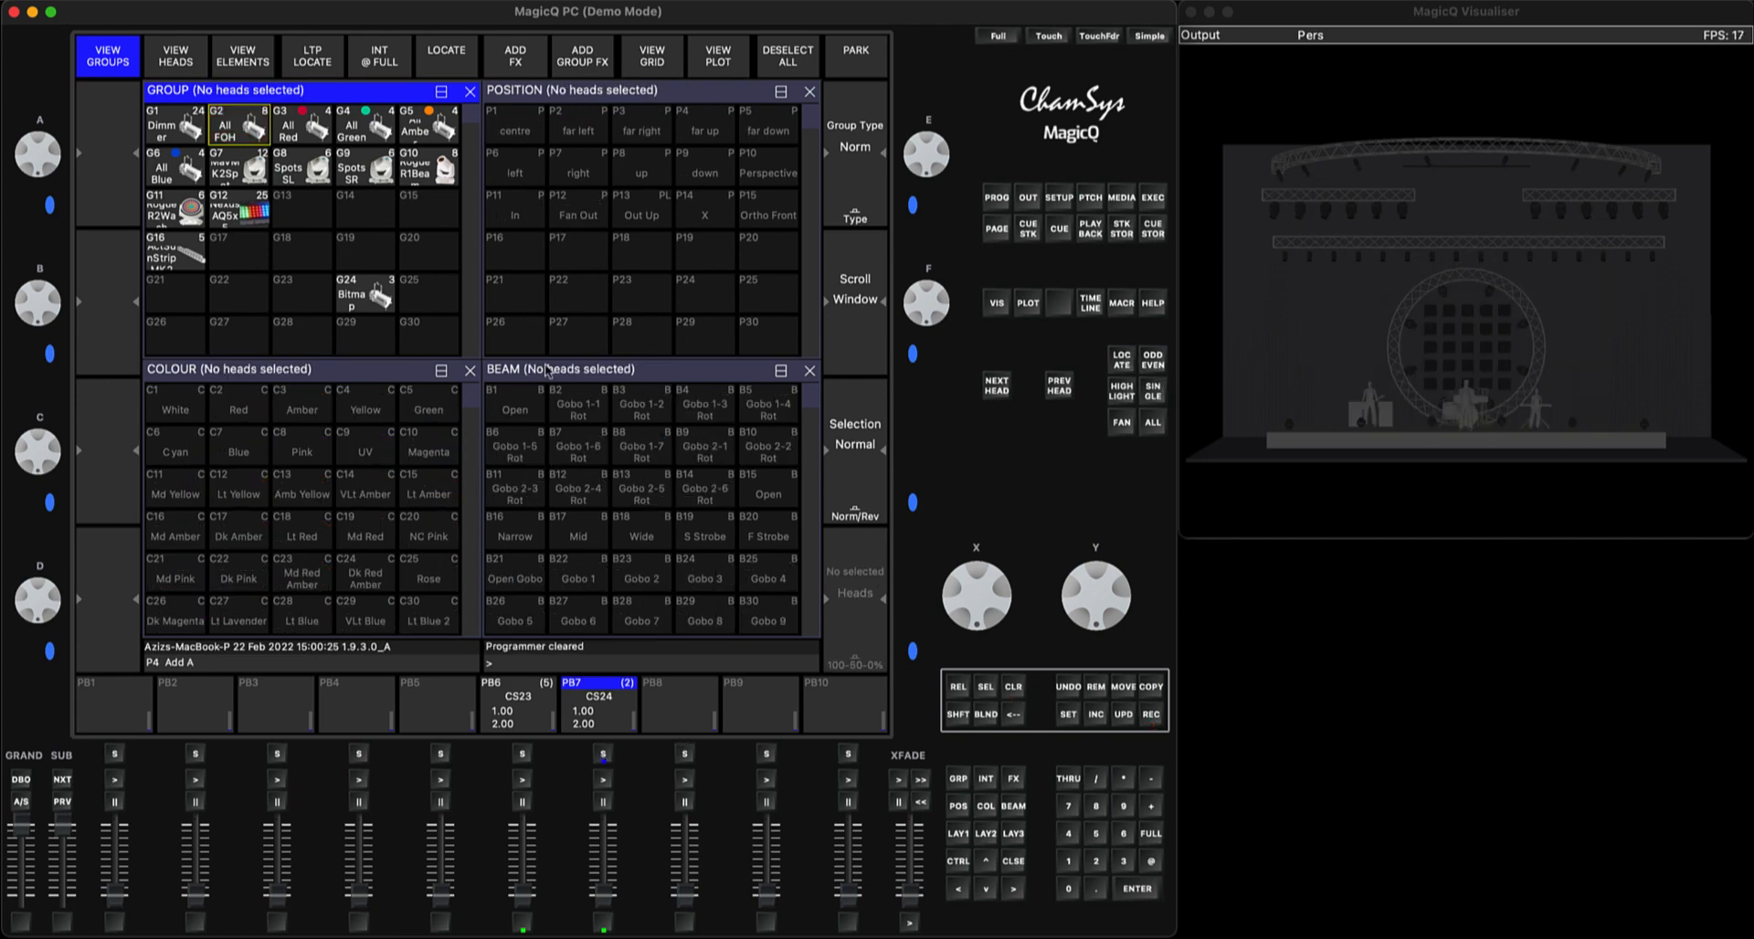
left_click(311, 118)
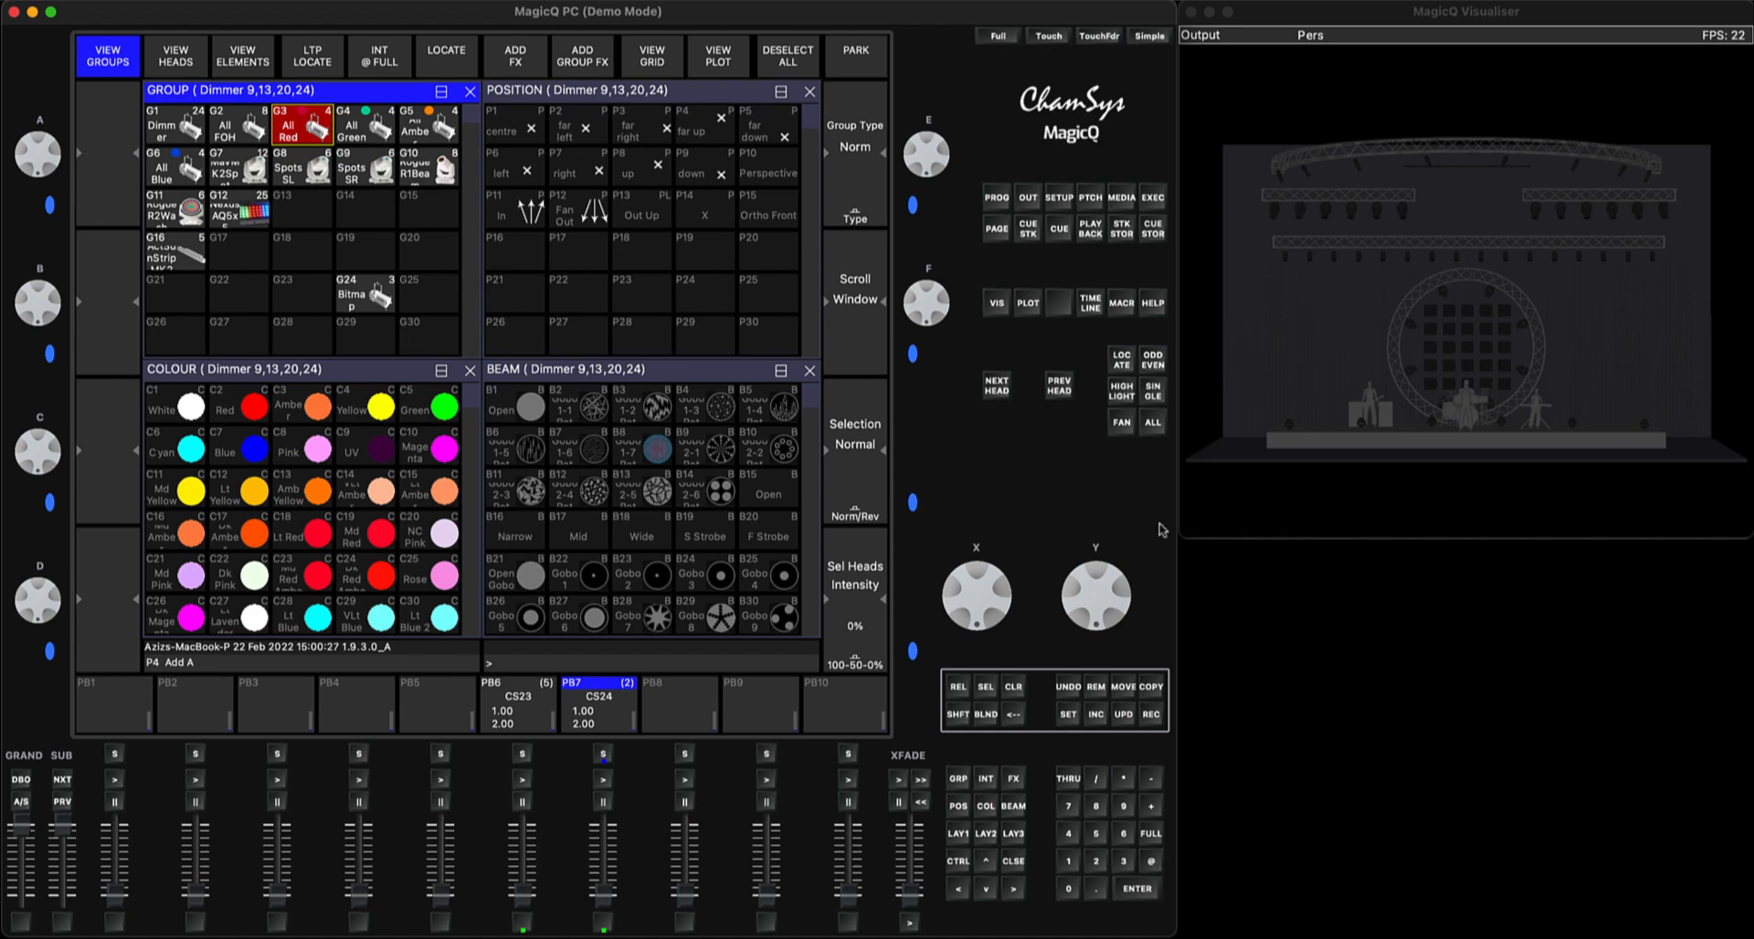
left_click(1122, 359)
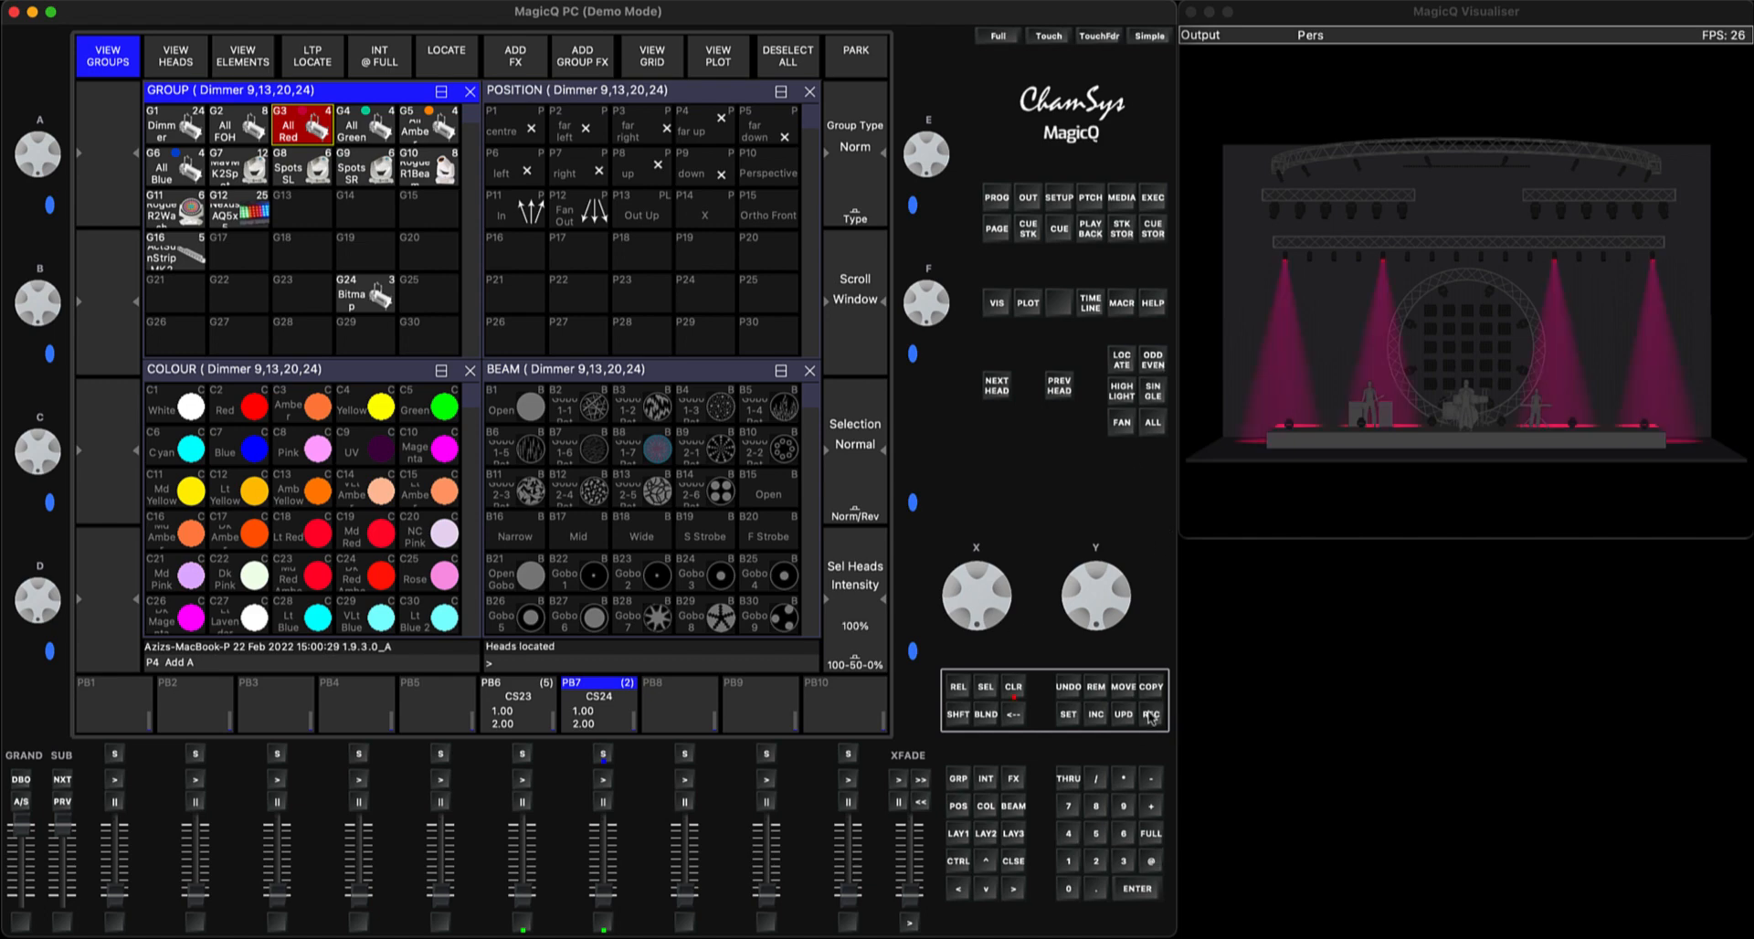
left_click(1017, 690)
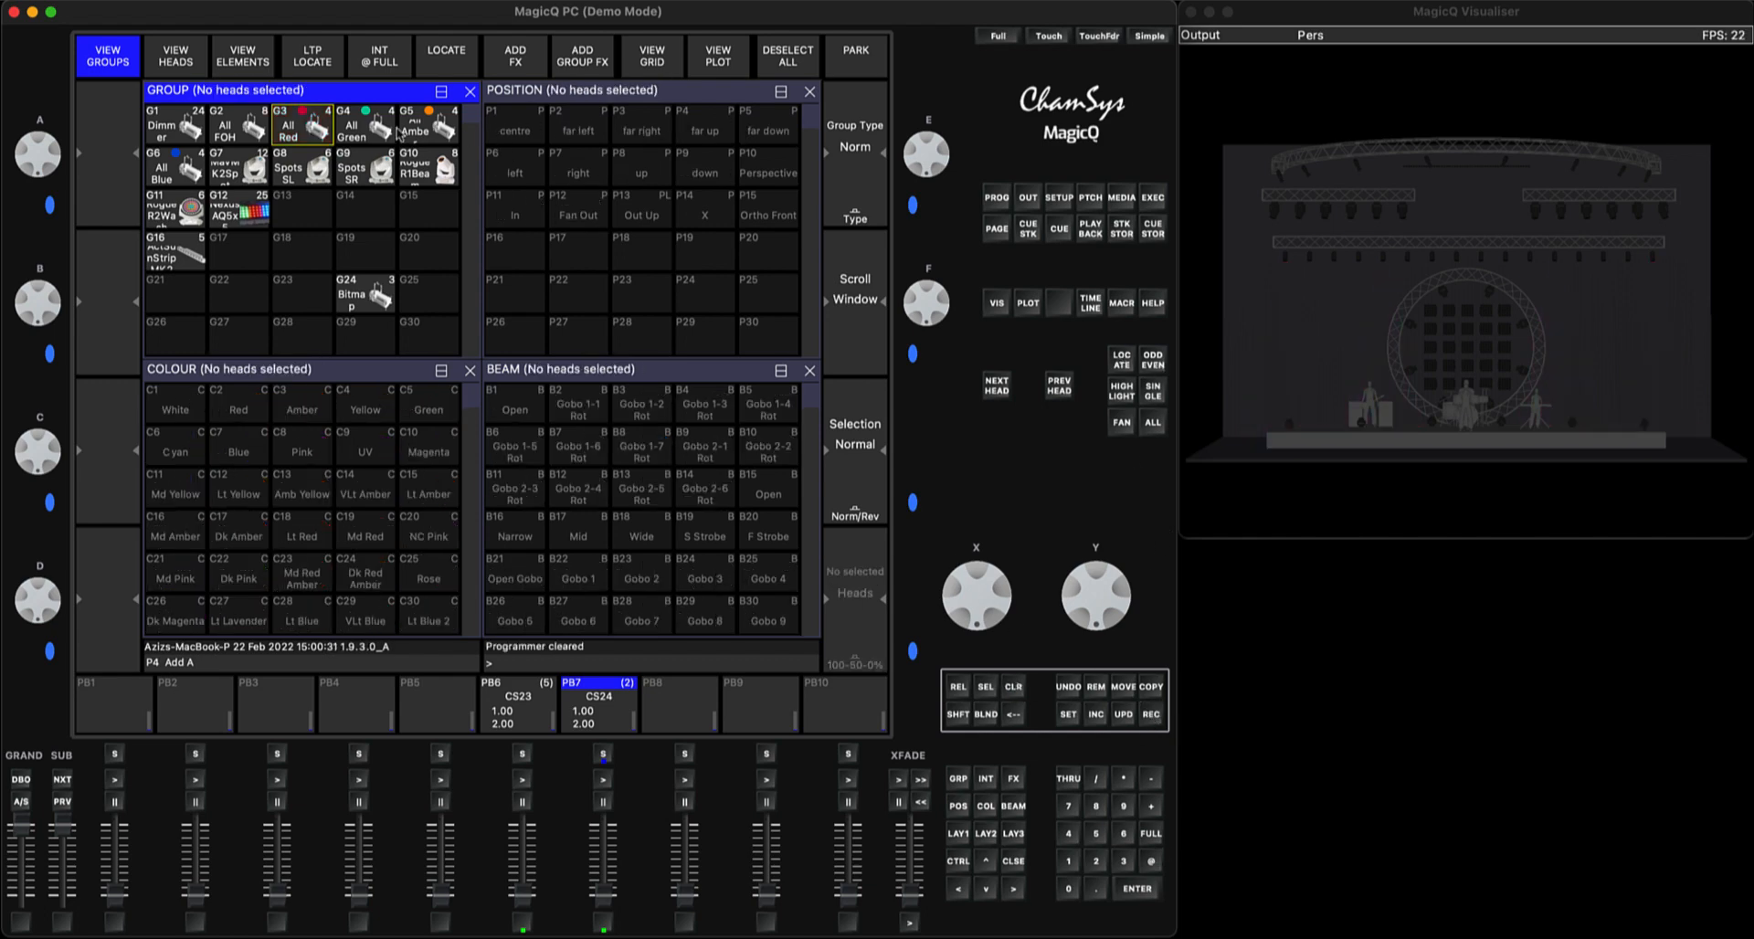
Locate the All Green group, record it as the third cue on PB7 and clear the programmer
left_click(378, 126)
left_click(1122, 359)
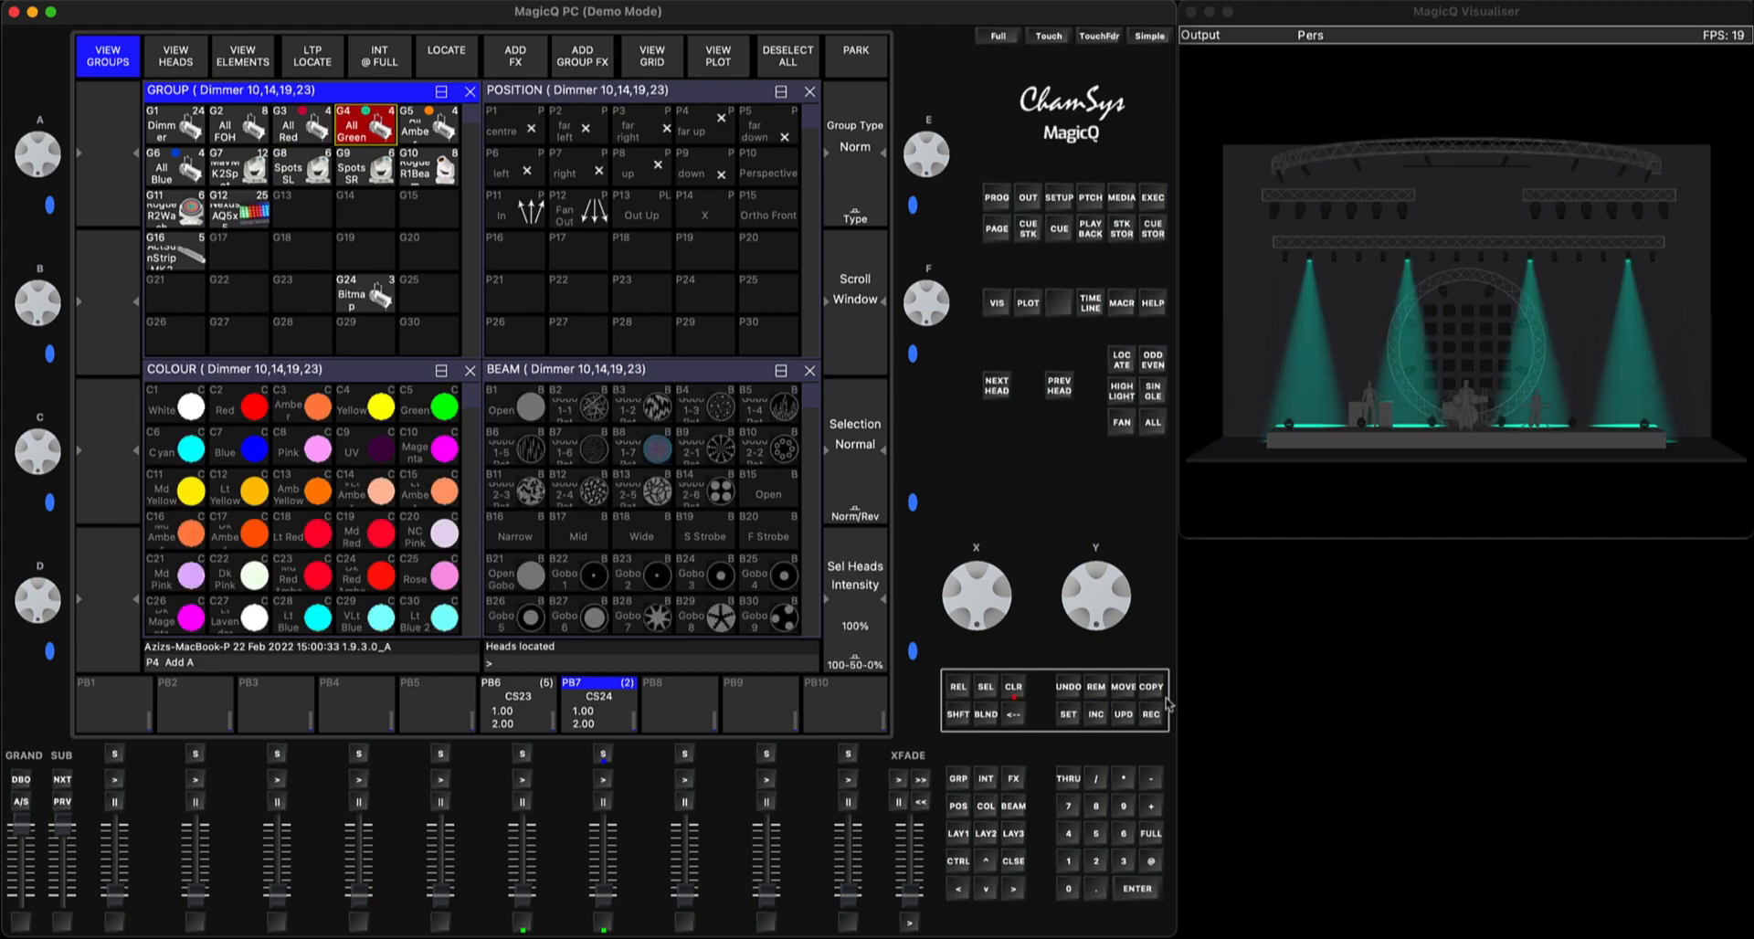
left_click(1151, 718)
left_click(603, 755)
left_click(1014, 690)
Locate the All Amber group, record it as the fourth cue on PB7 and clear the programmer
left_click(416, 128)
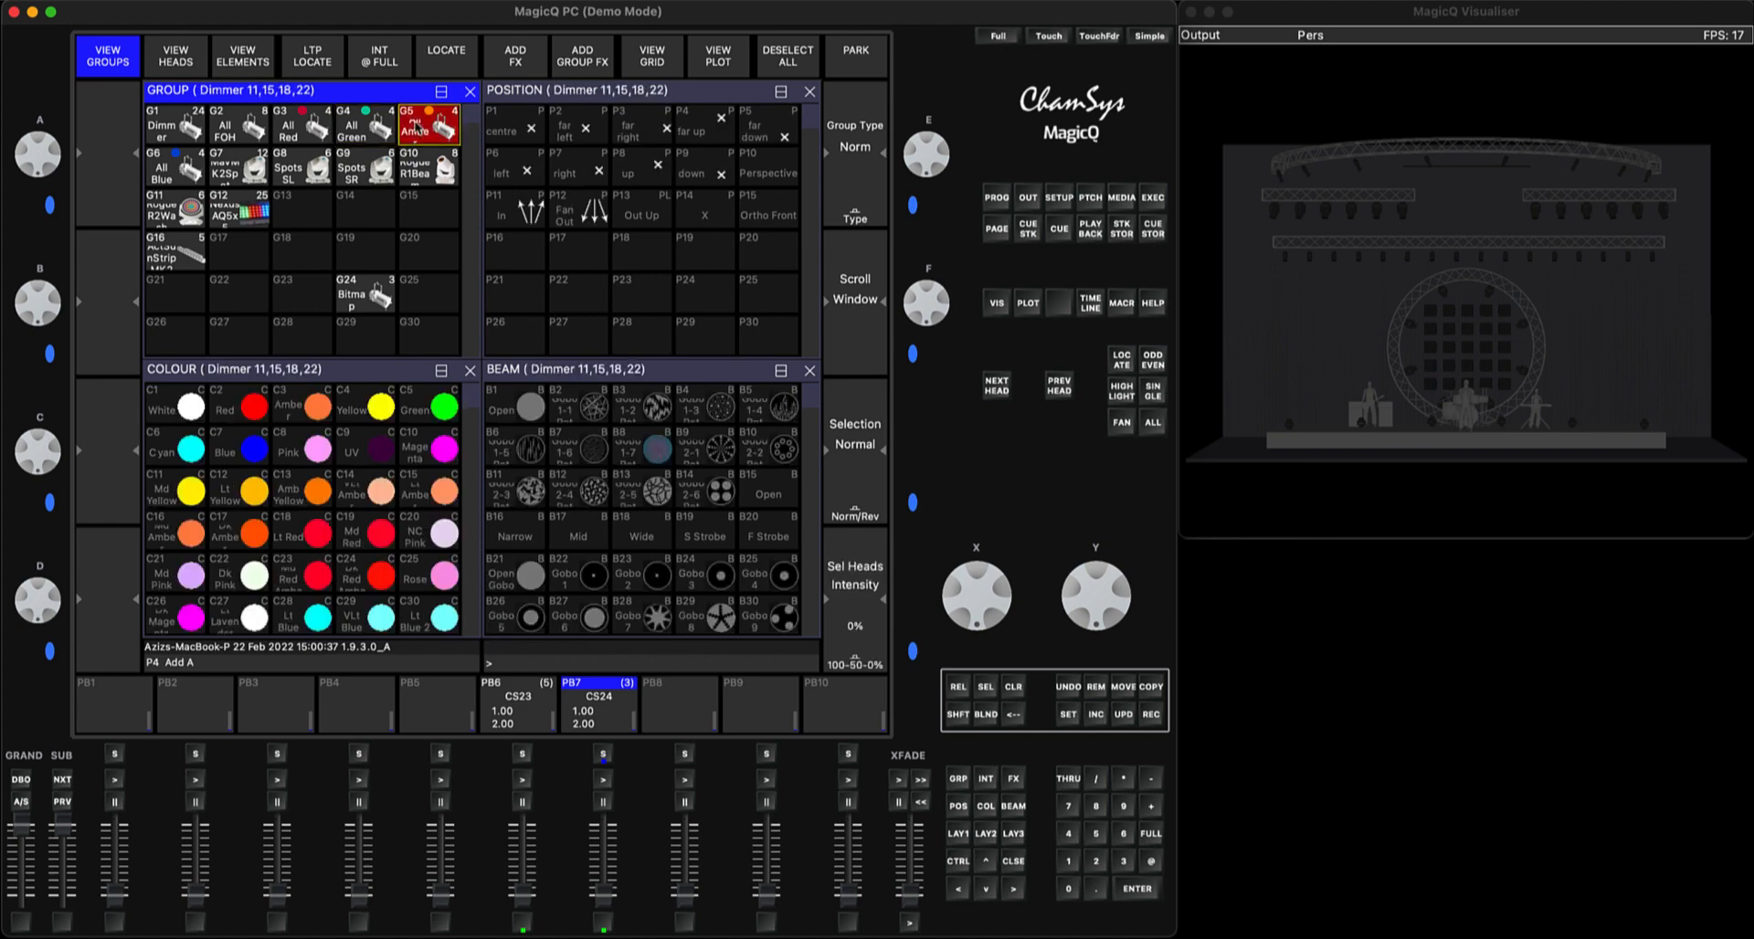
left_click(1122, 359)
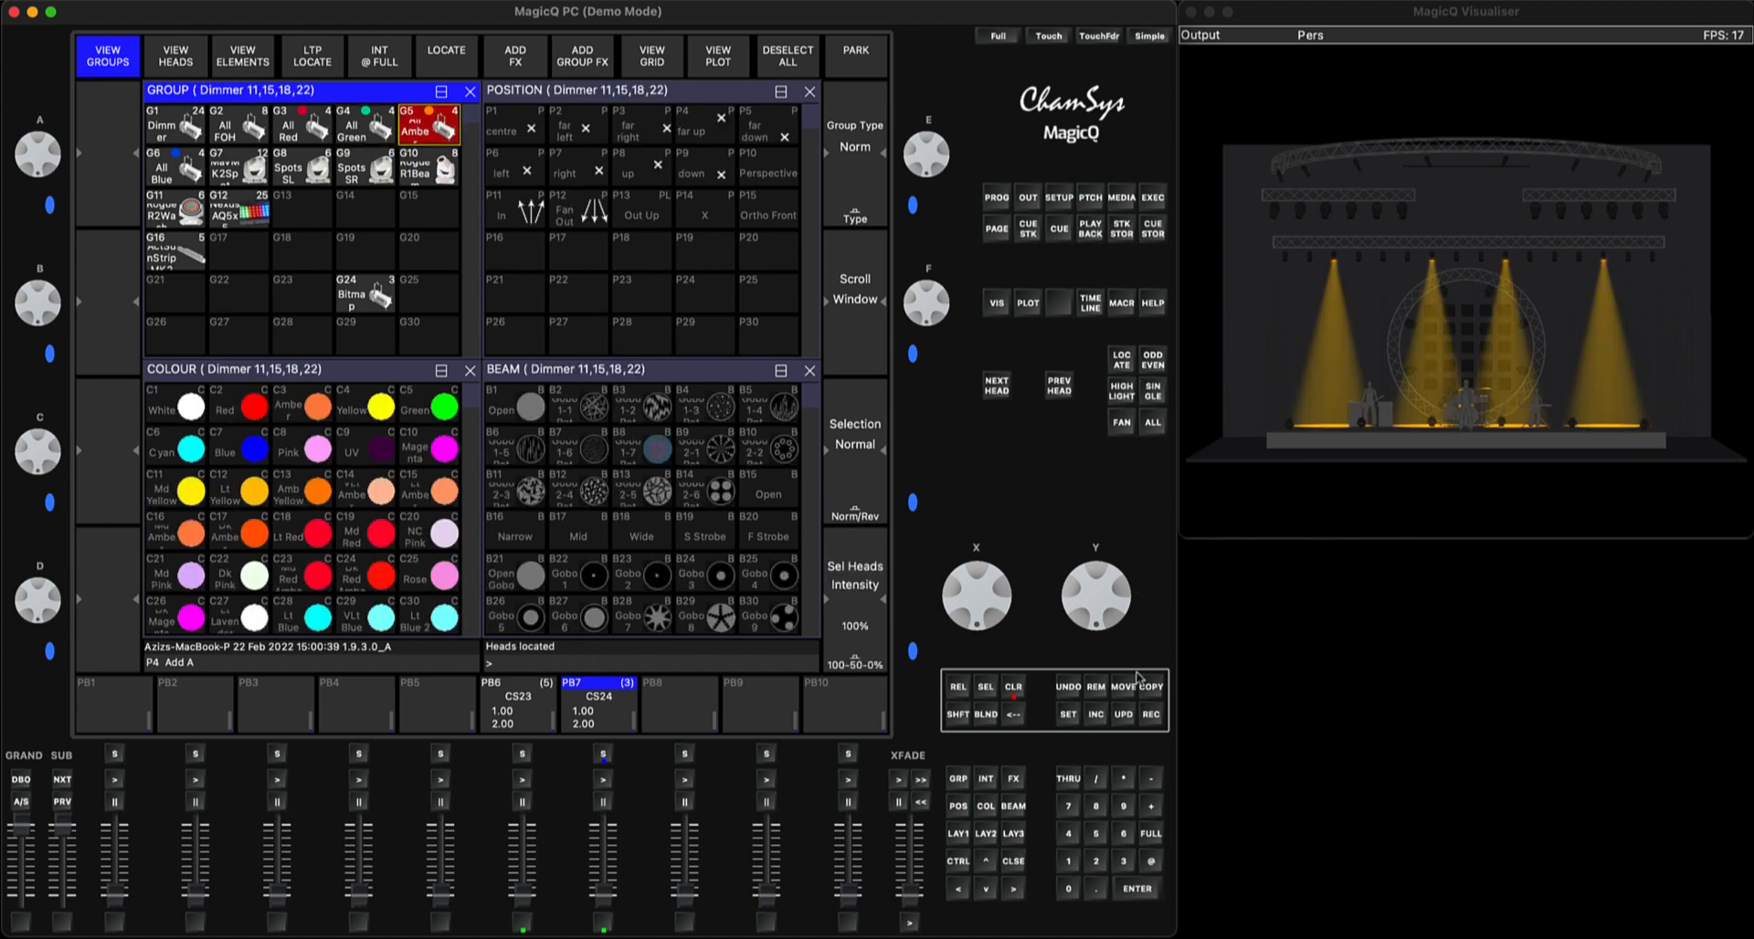
left_click(1151, 718)
left_click(603, 755)
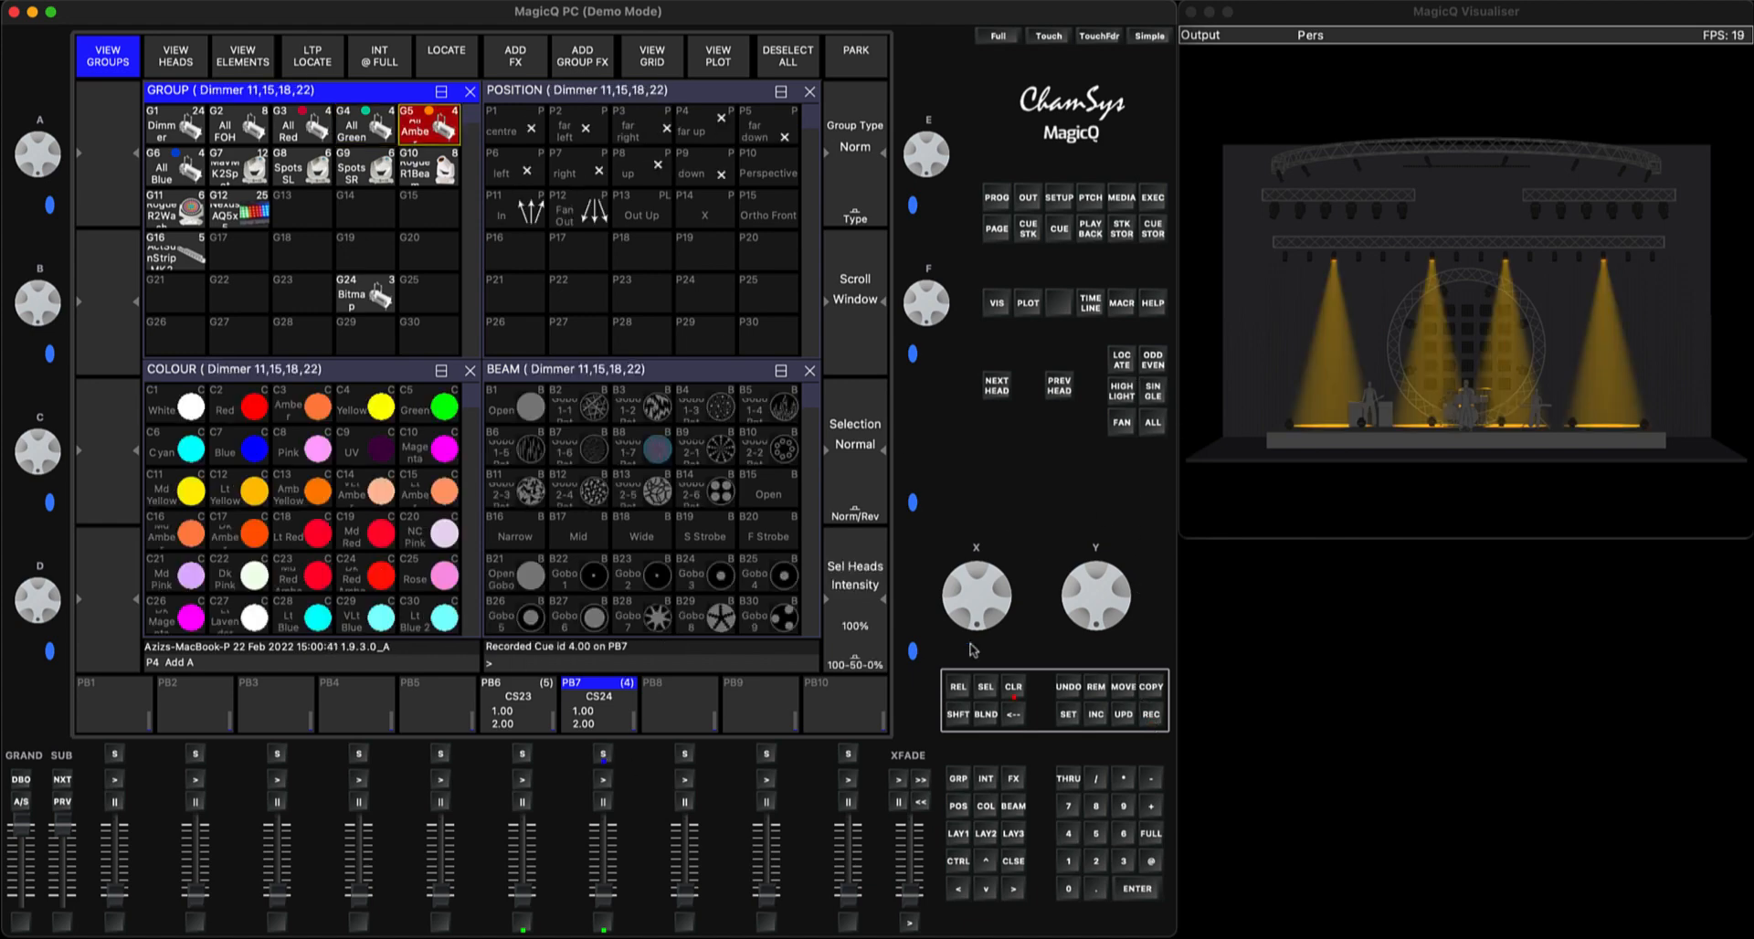
left_click(1013, 692)
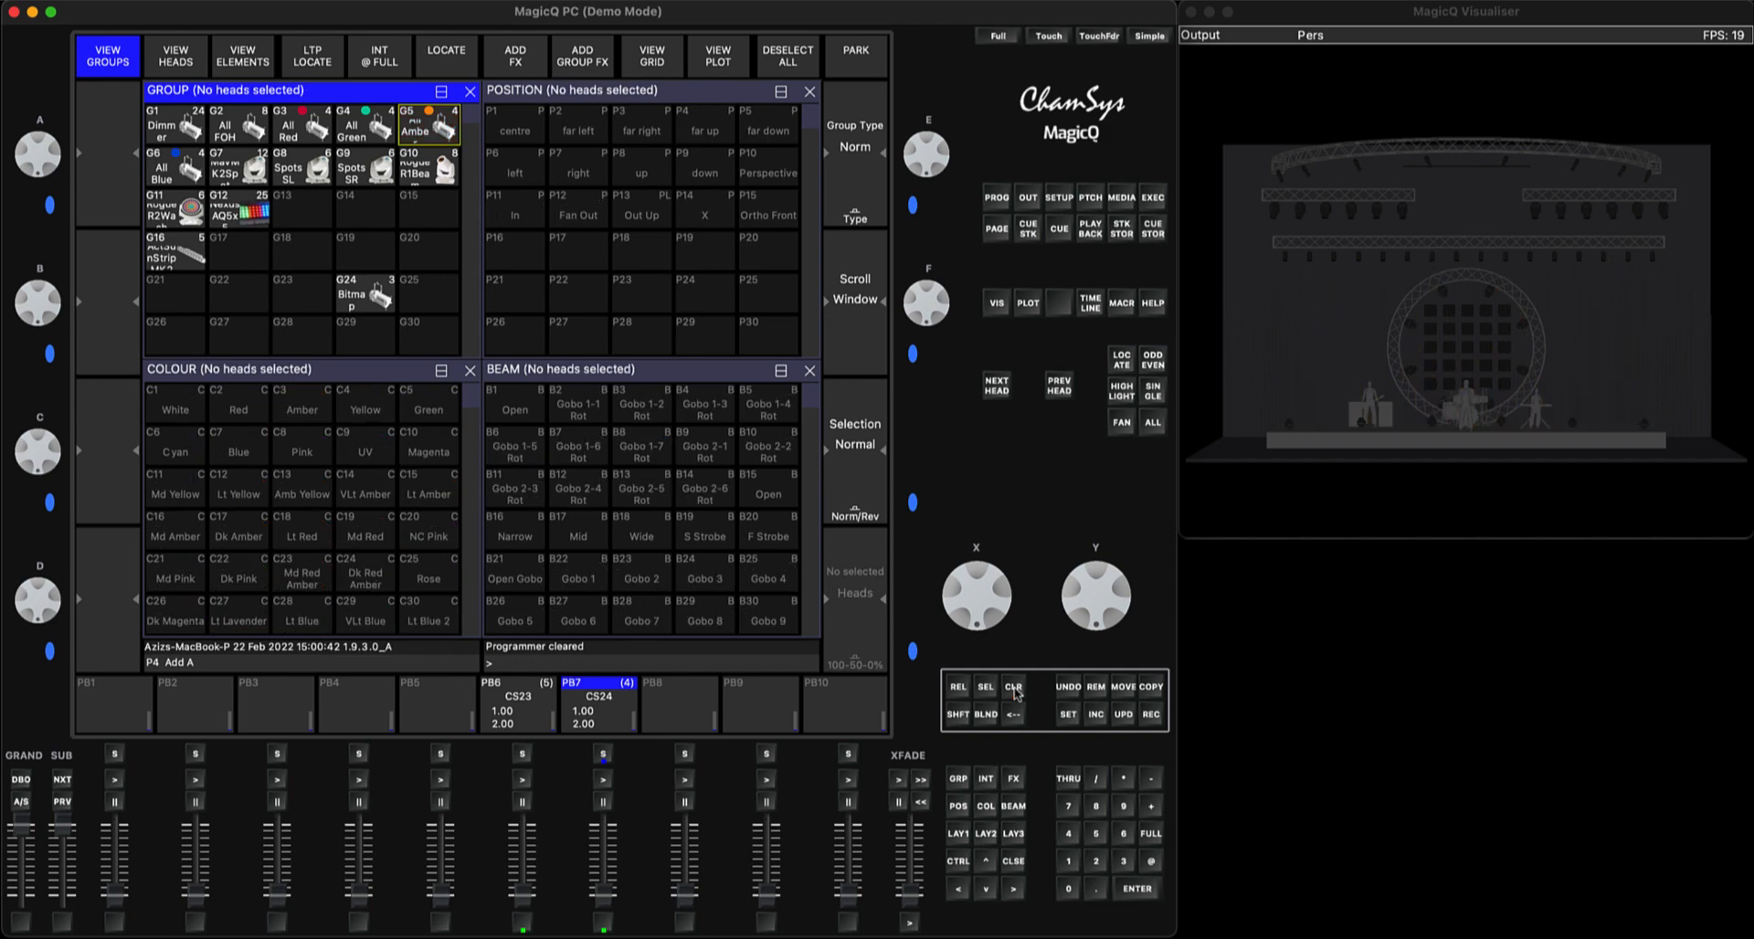
Locate the RogueR2Wash heads of group G11 in Red, record them as the fifth cue on PB7 and clear the programmer
left_click(190, 209)
left_click(1121, 359)
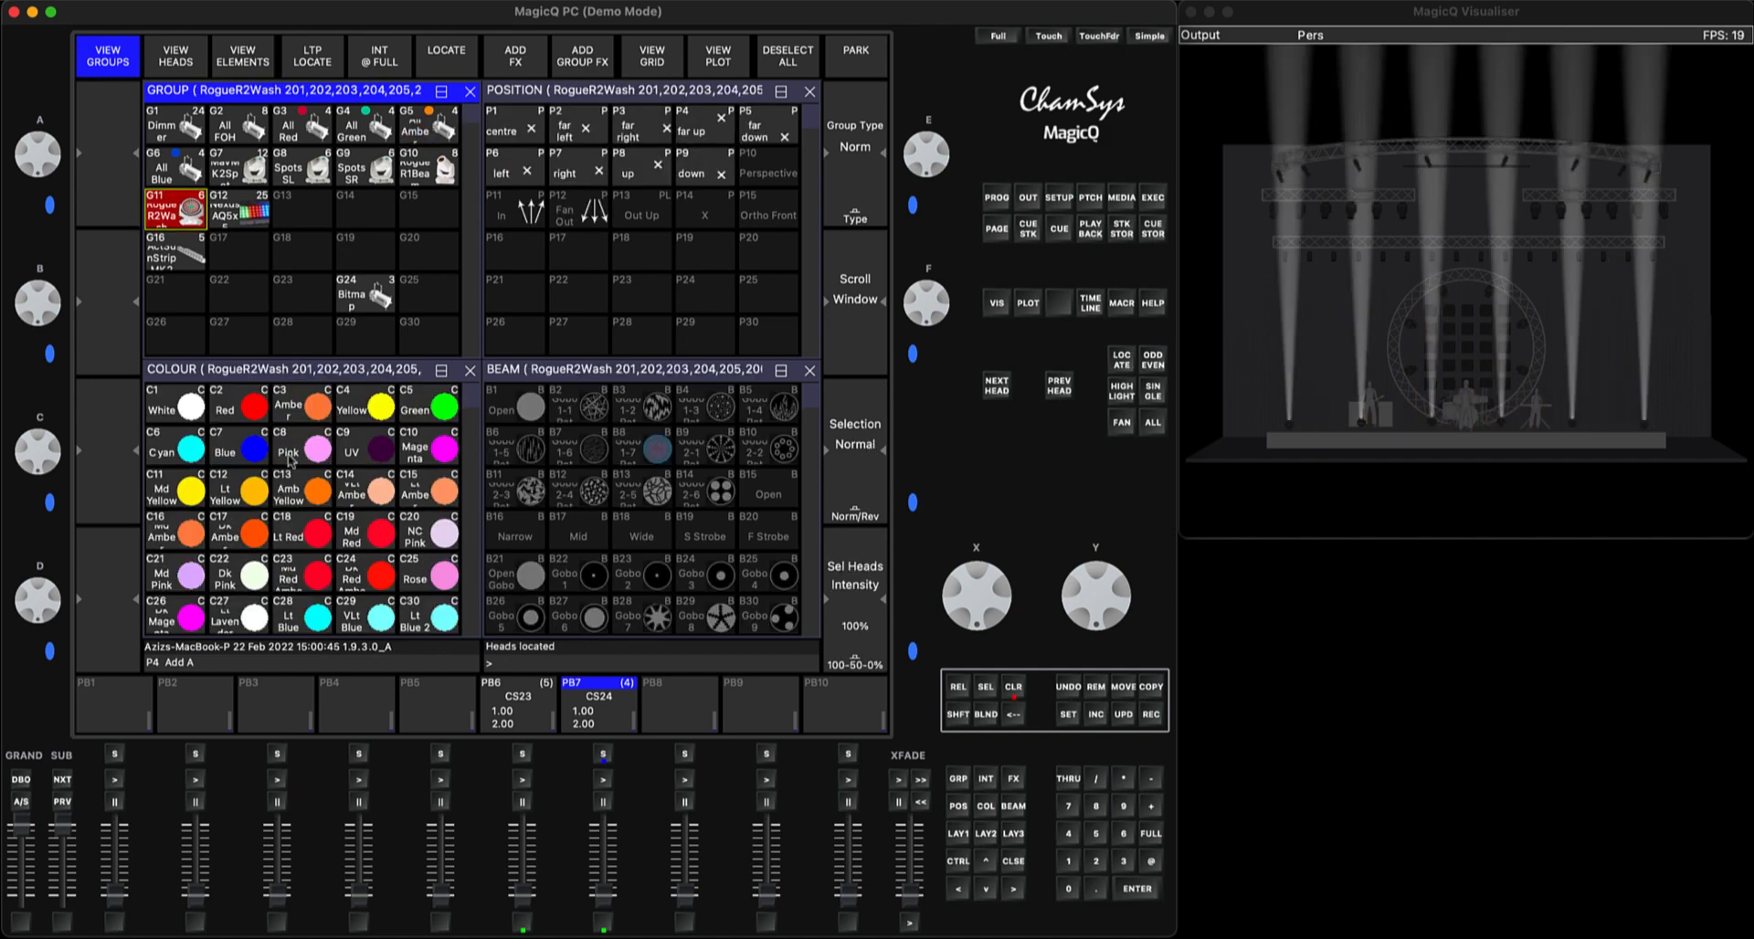
left_click(247, 408)
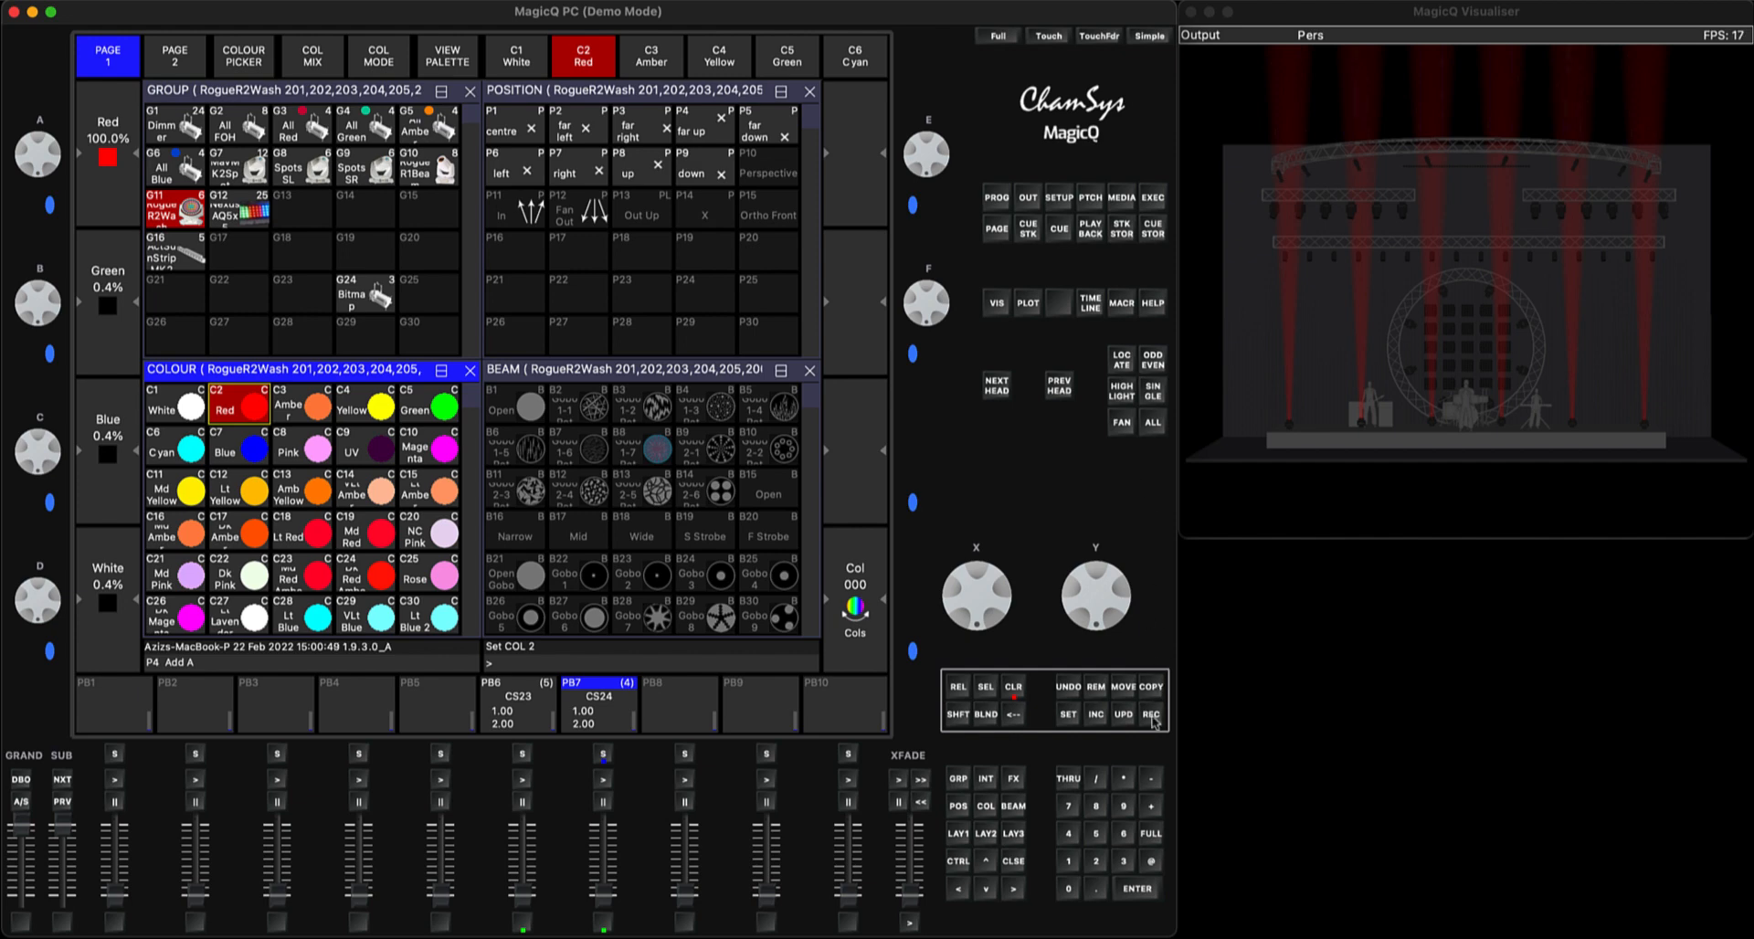
left_click(1153, 721)
left_click(603, 754)
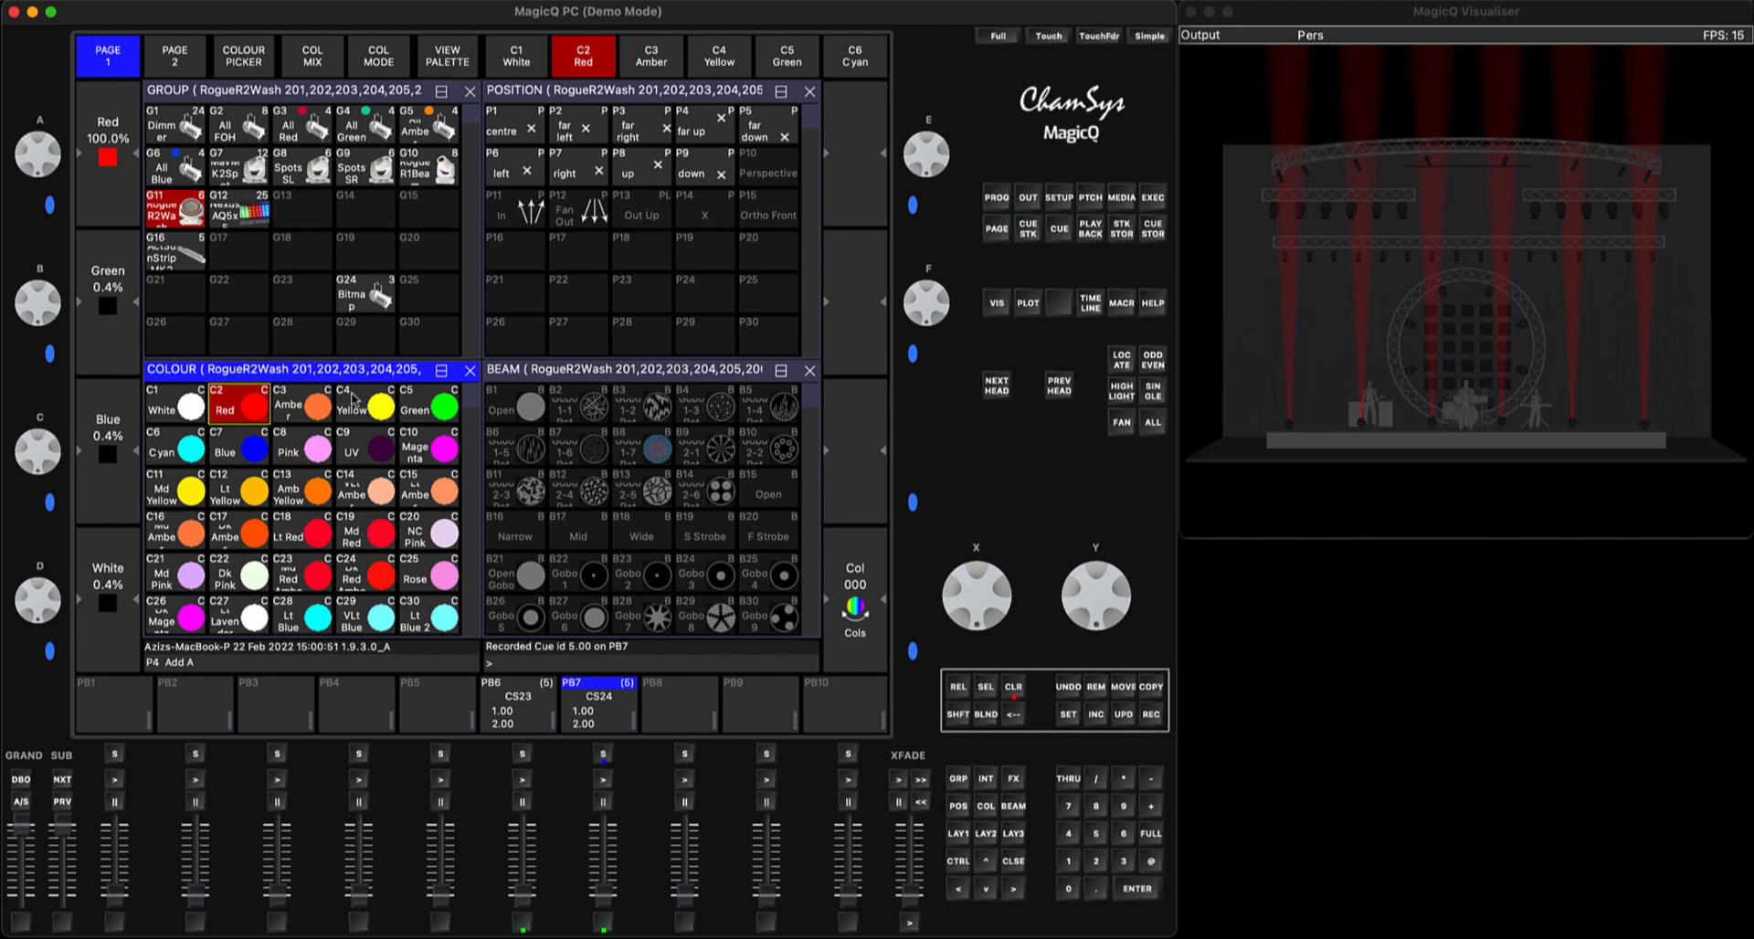
left_click(1014, 690)
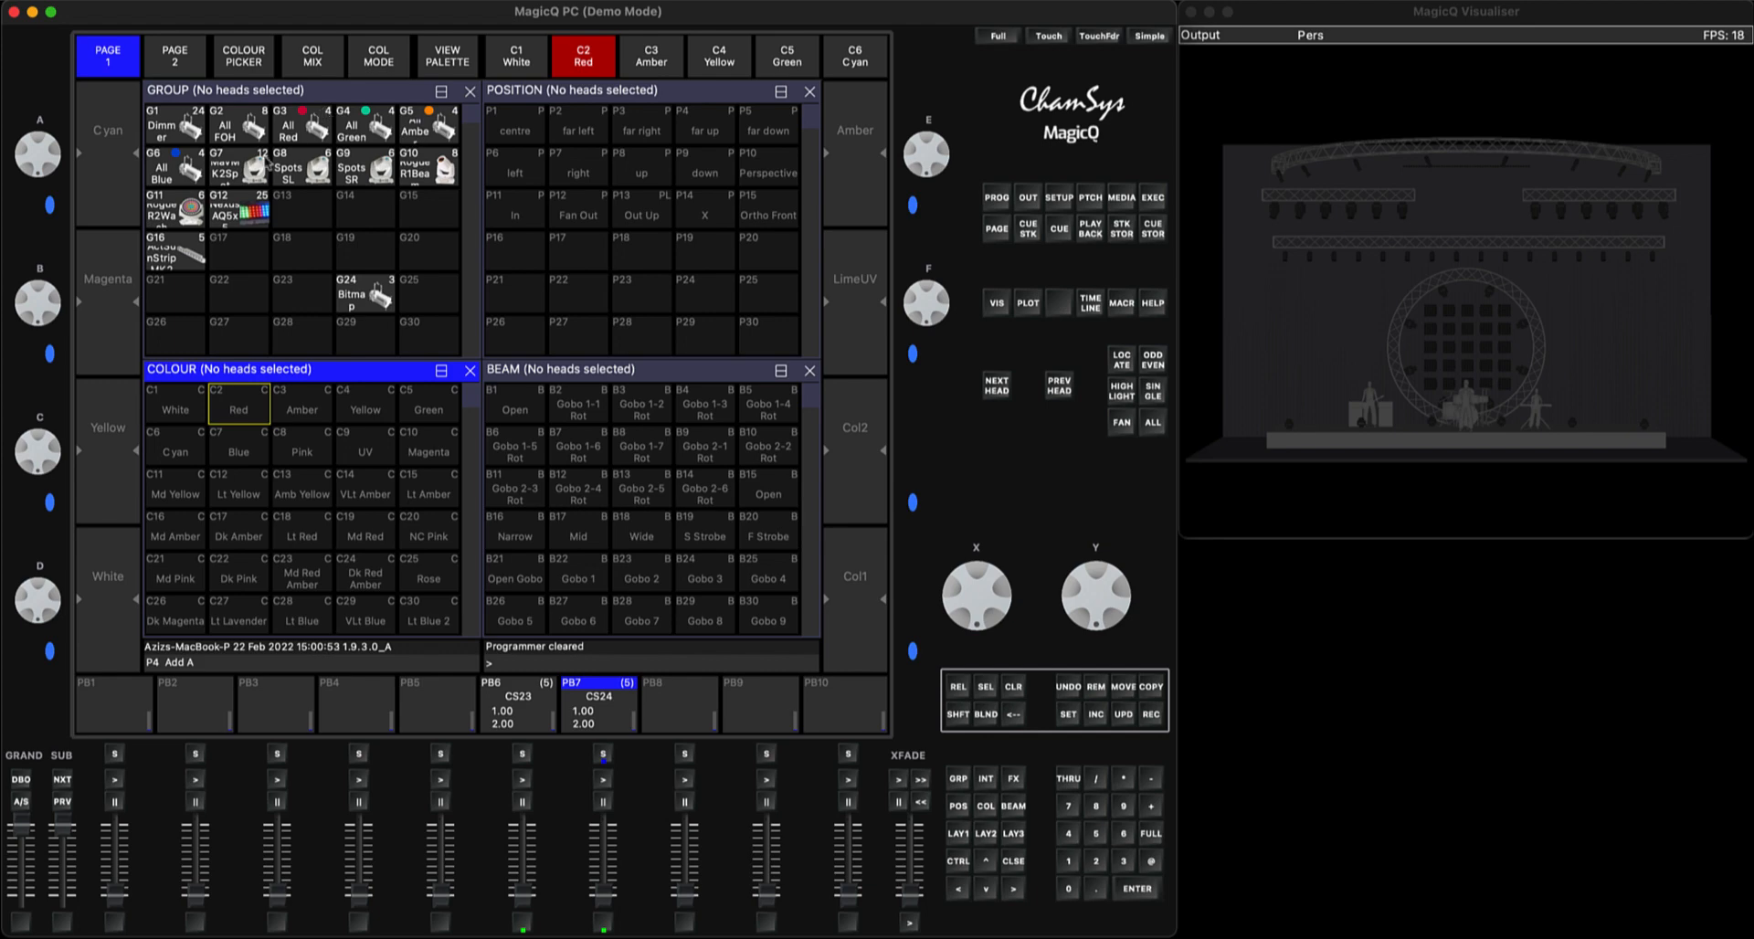
Bring the MavMK2Spot heads of group G7 to full and apply the Yellow colour, In position and Gobo 2-2 Rot beam palettes
left_click(265, 165)
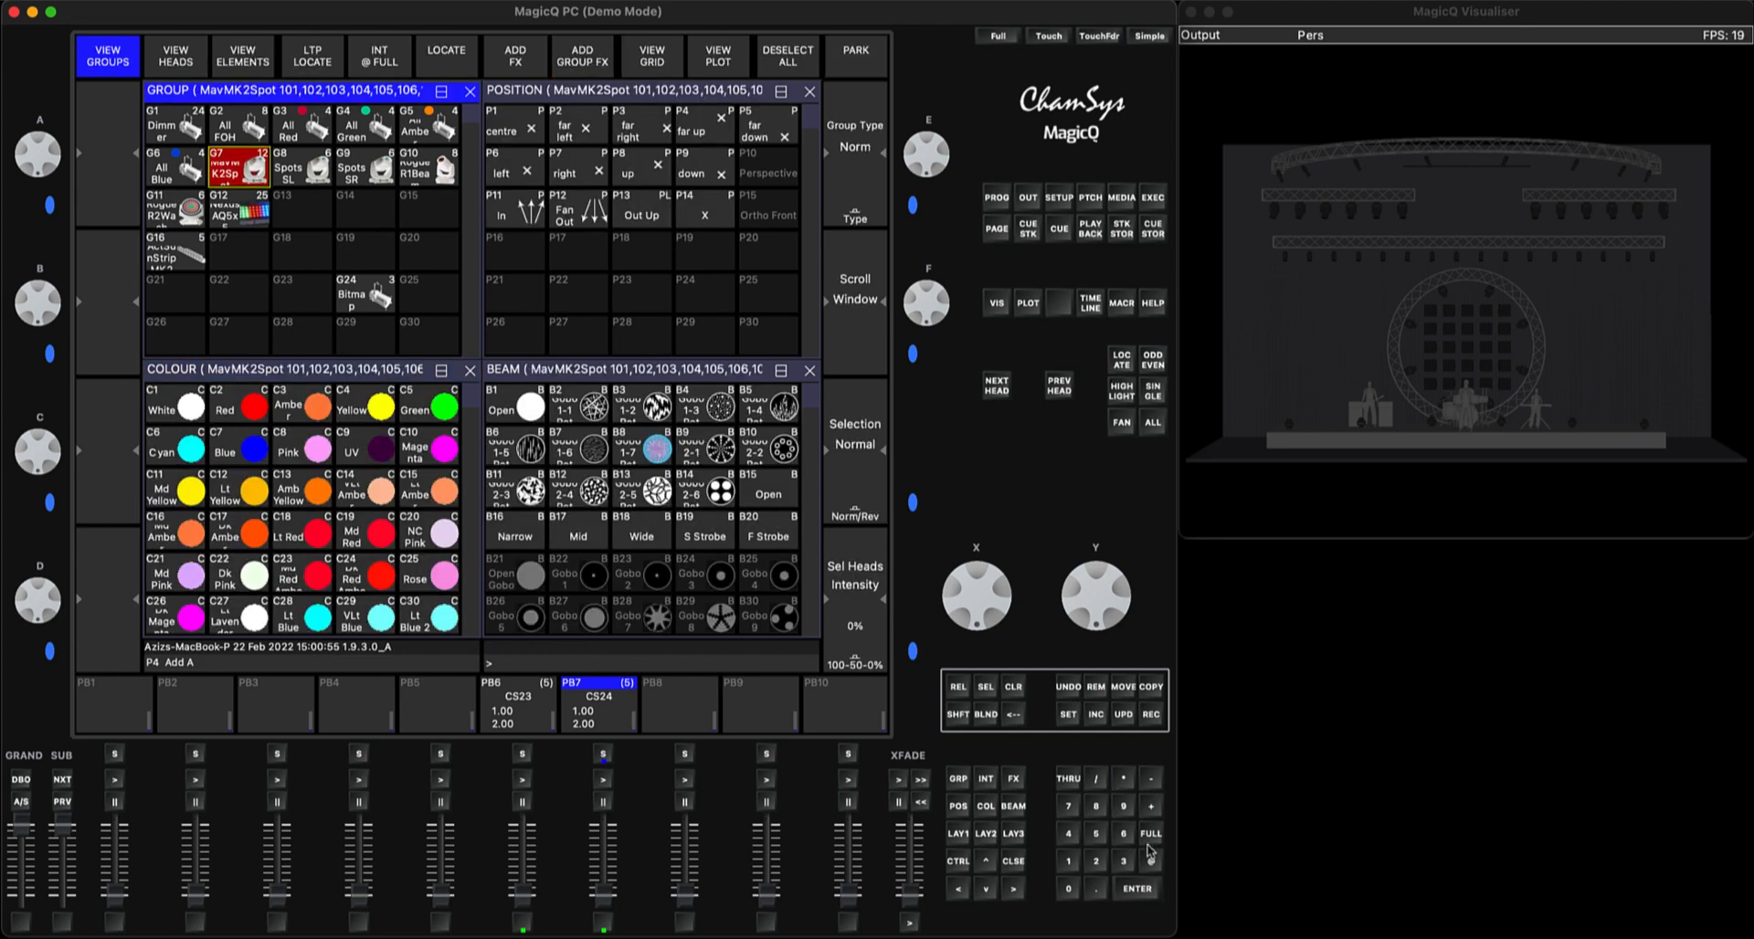
left_click(1151, 859)
left_click(1151, 859)
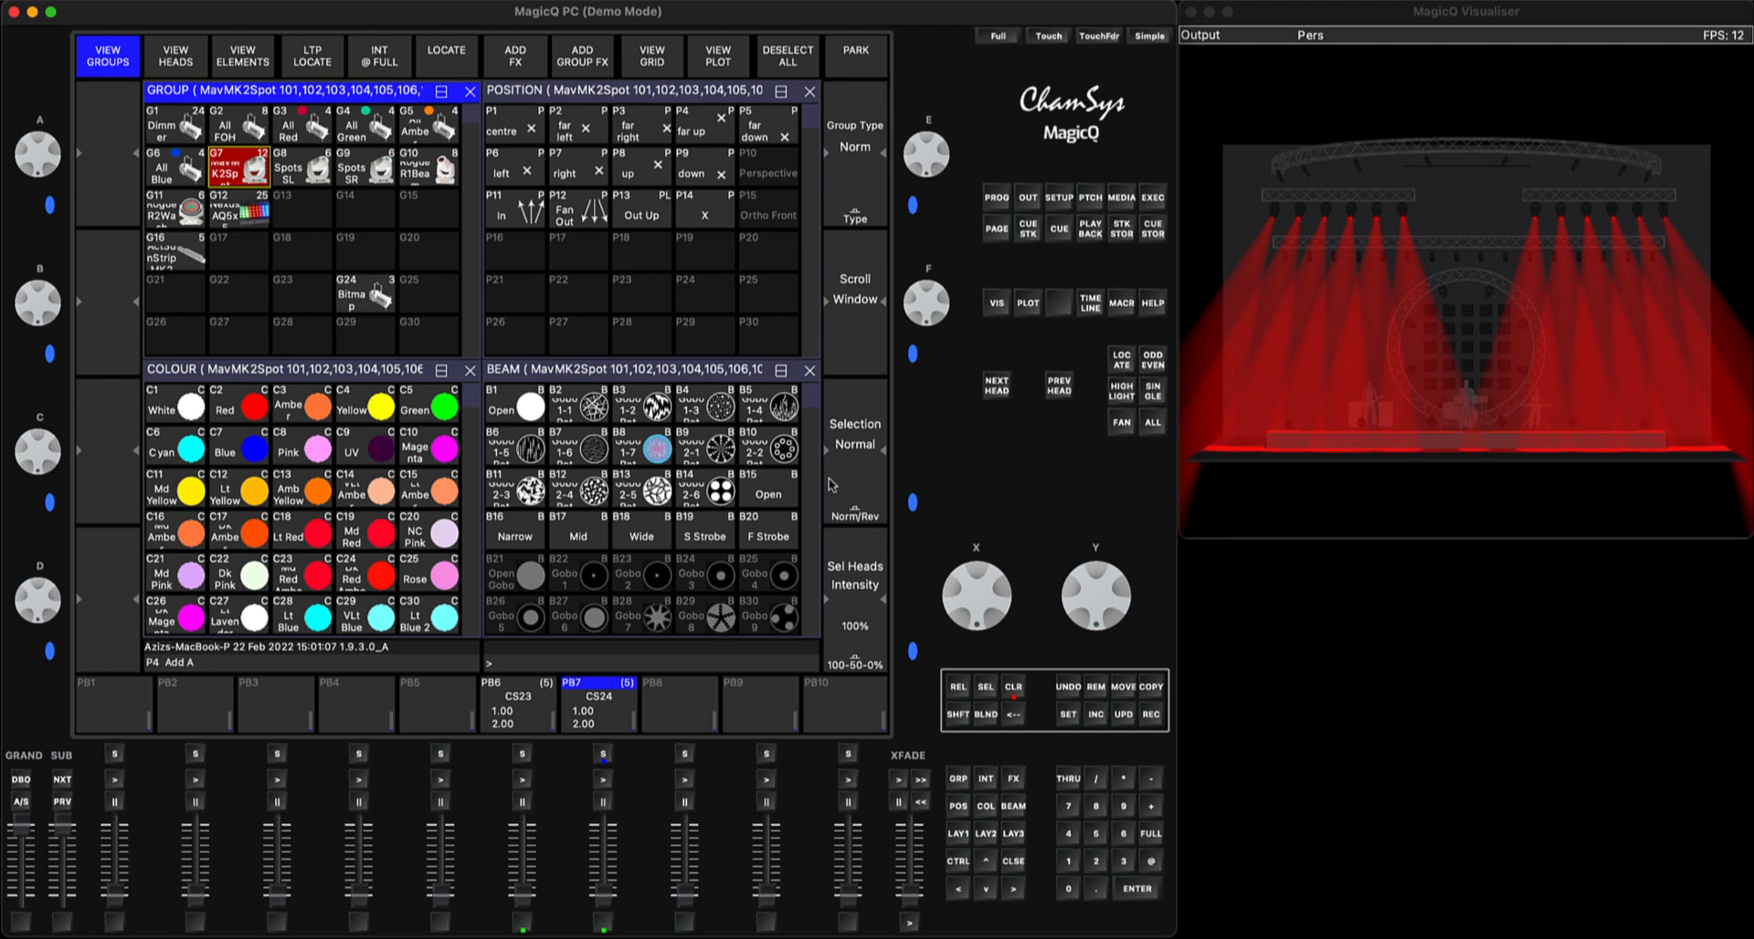
left_click(395, 402)
left_click(538, 216)
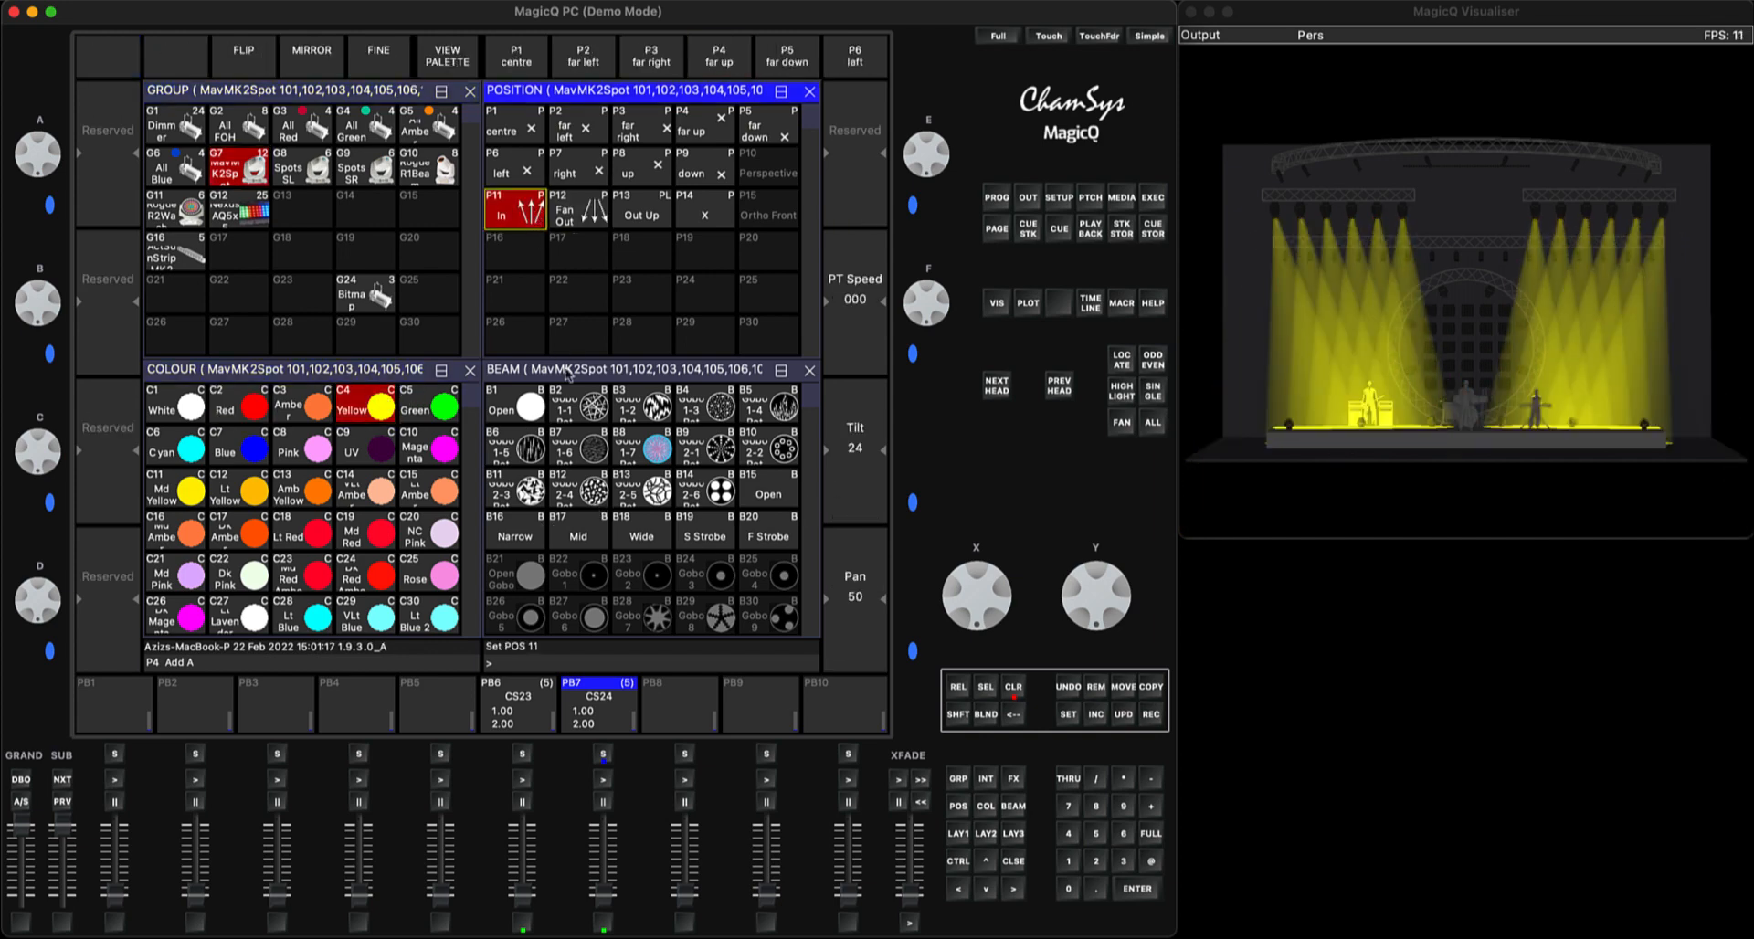
left_click(775, 457)
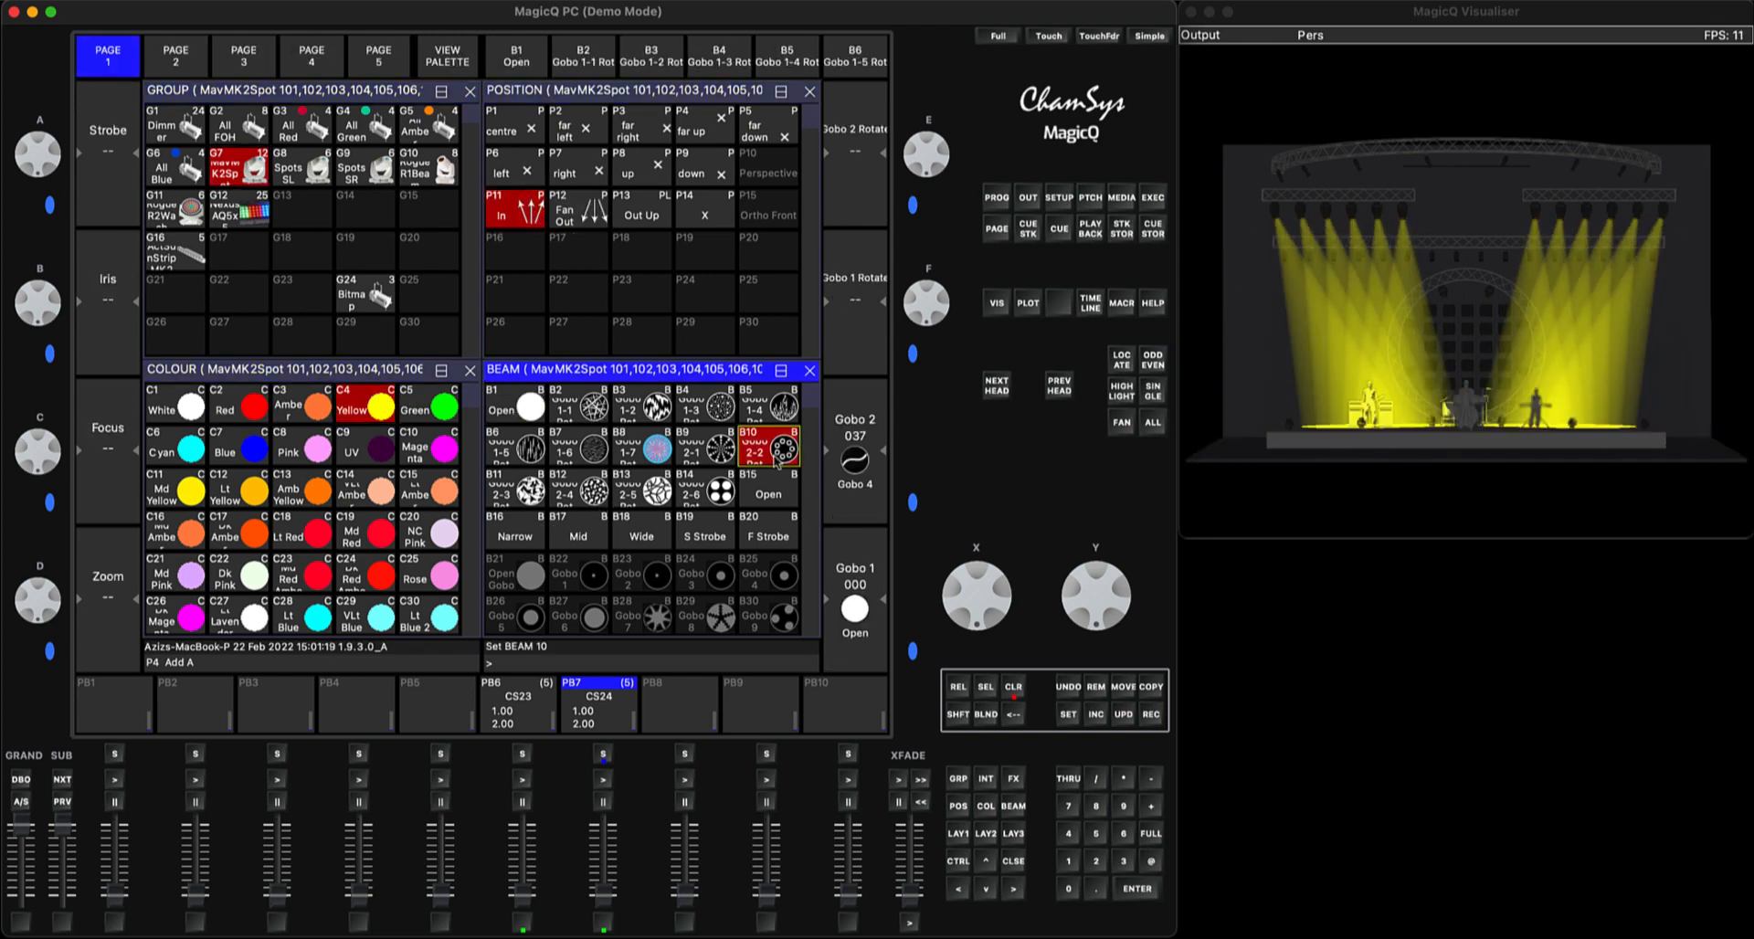
Record the yellow gobo spot look as the sixth cue on PB7 and clear the programmer
left_click(1151, 714)
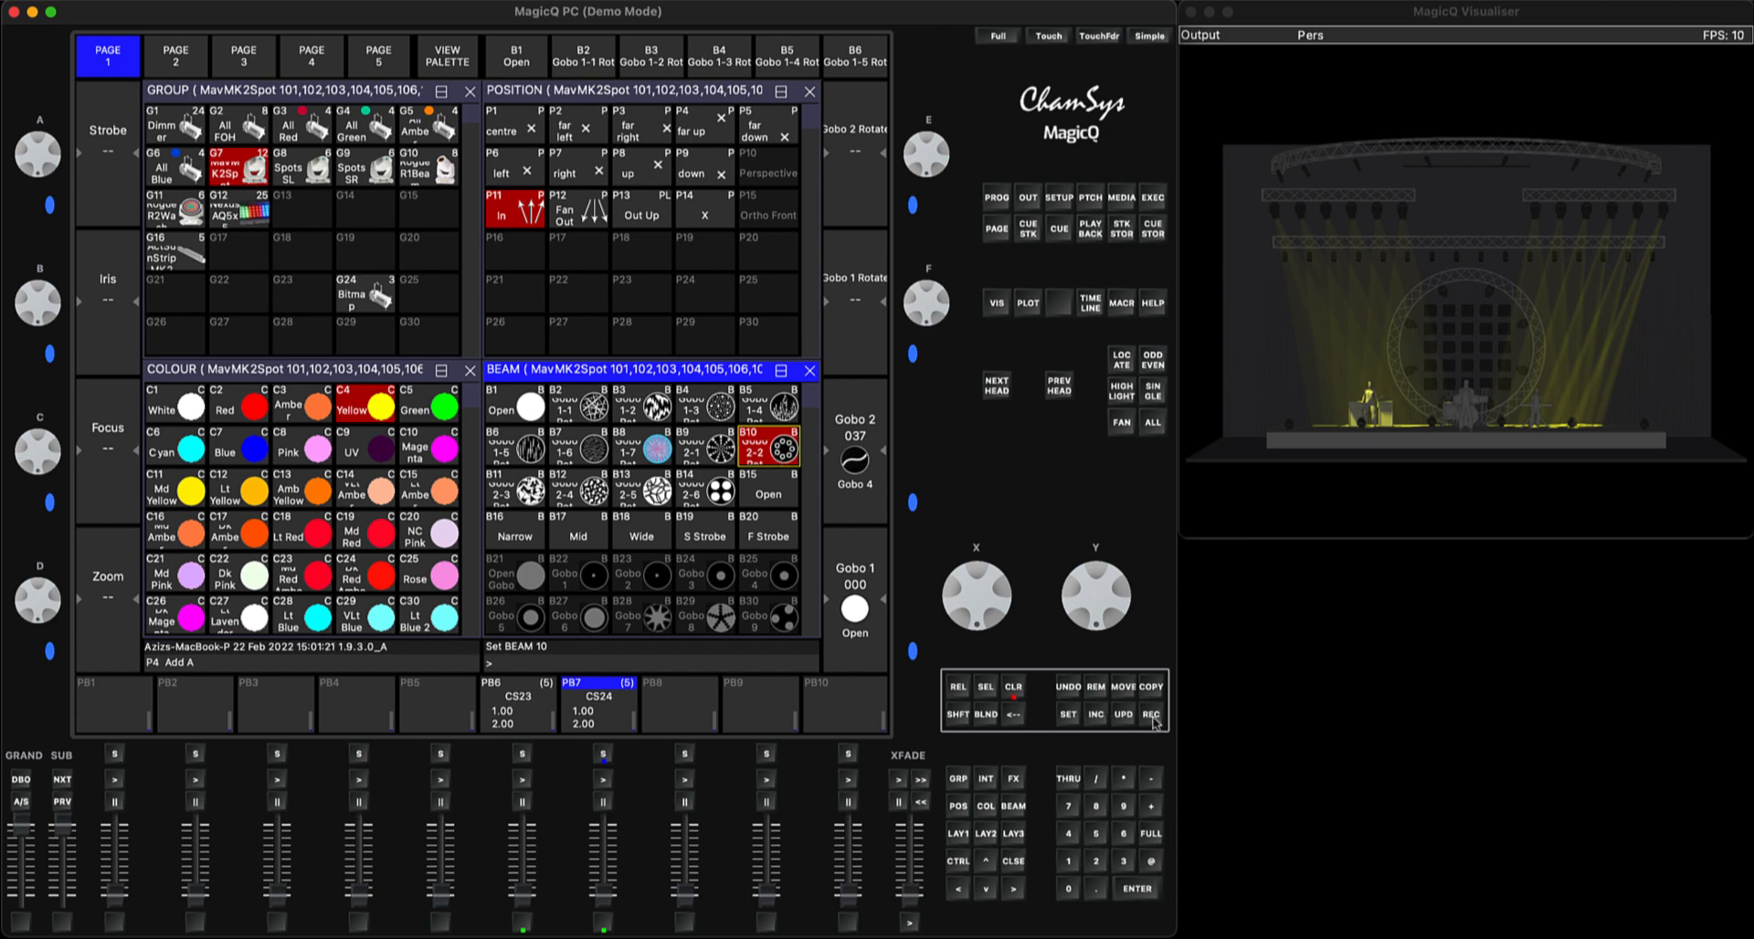
left_click(602, 754)
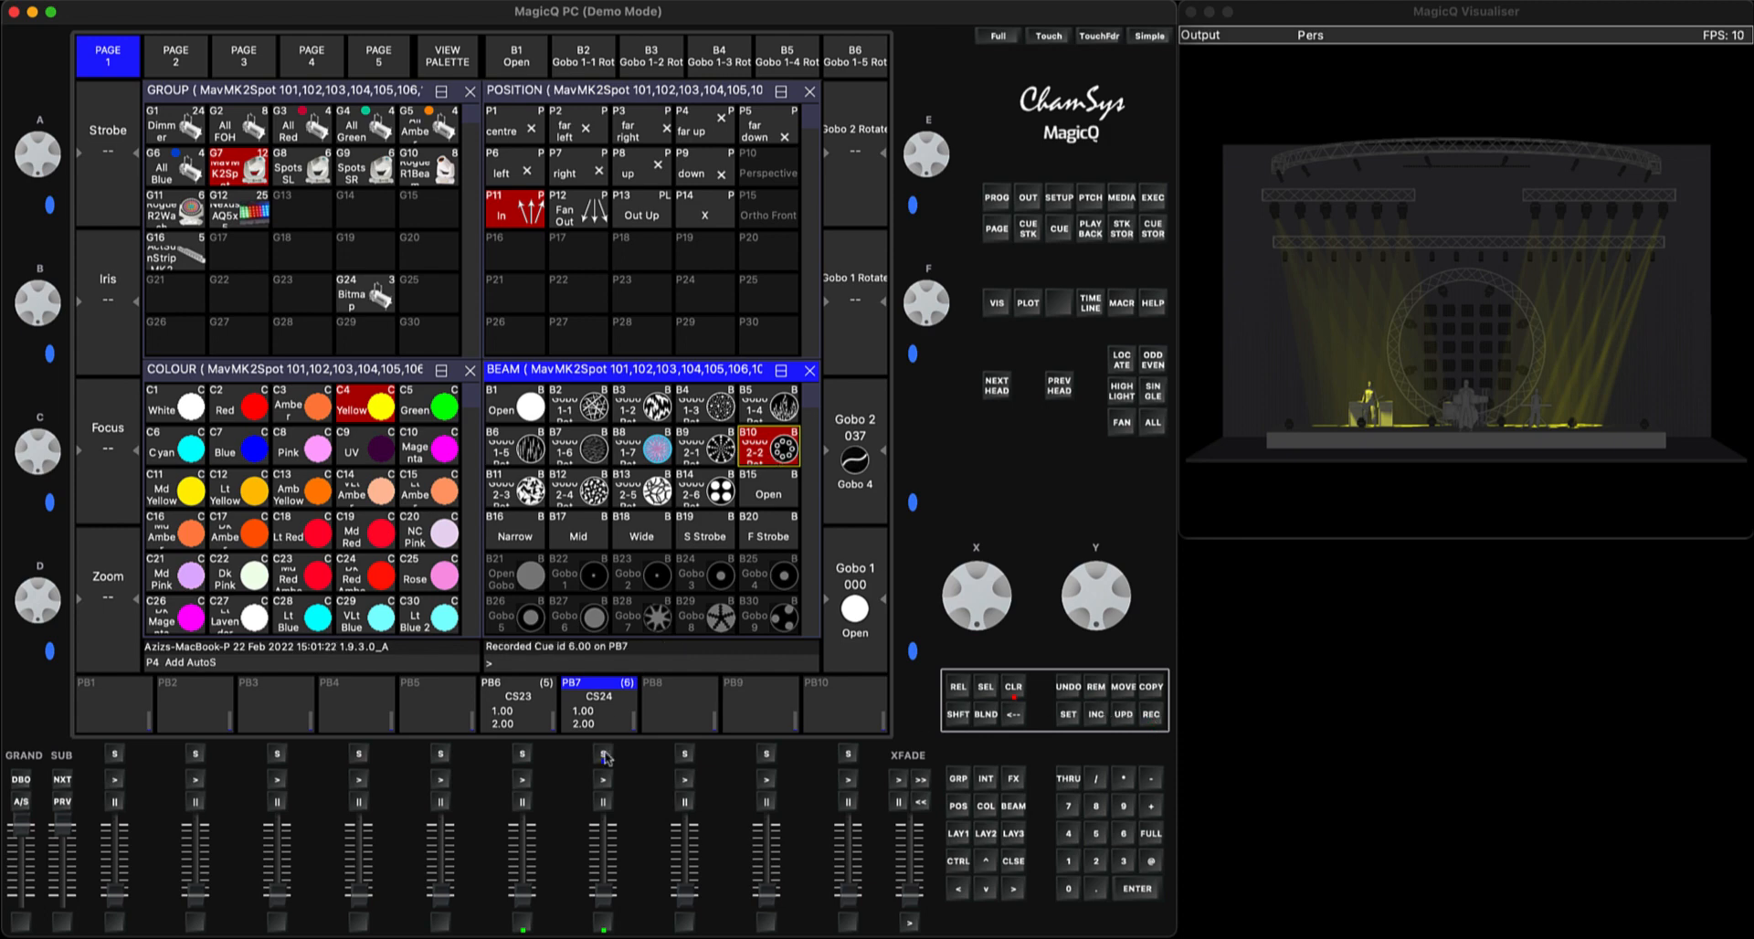
left_click(1010, 687)
Open the cue stack of PB7 and set all its steps to individual cue timing
left_click(600, 759)
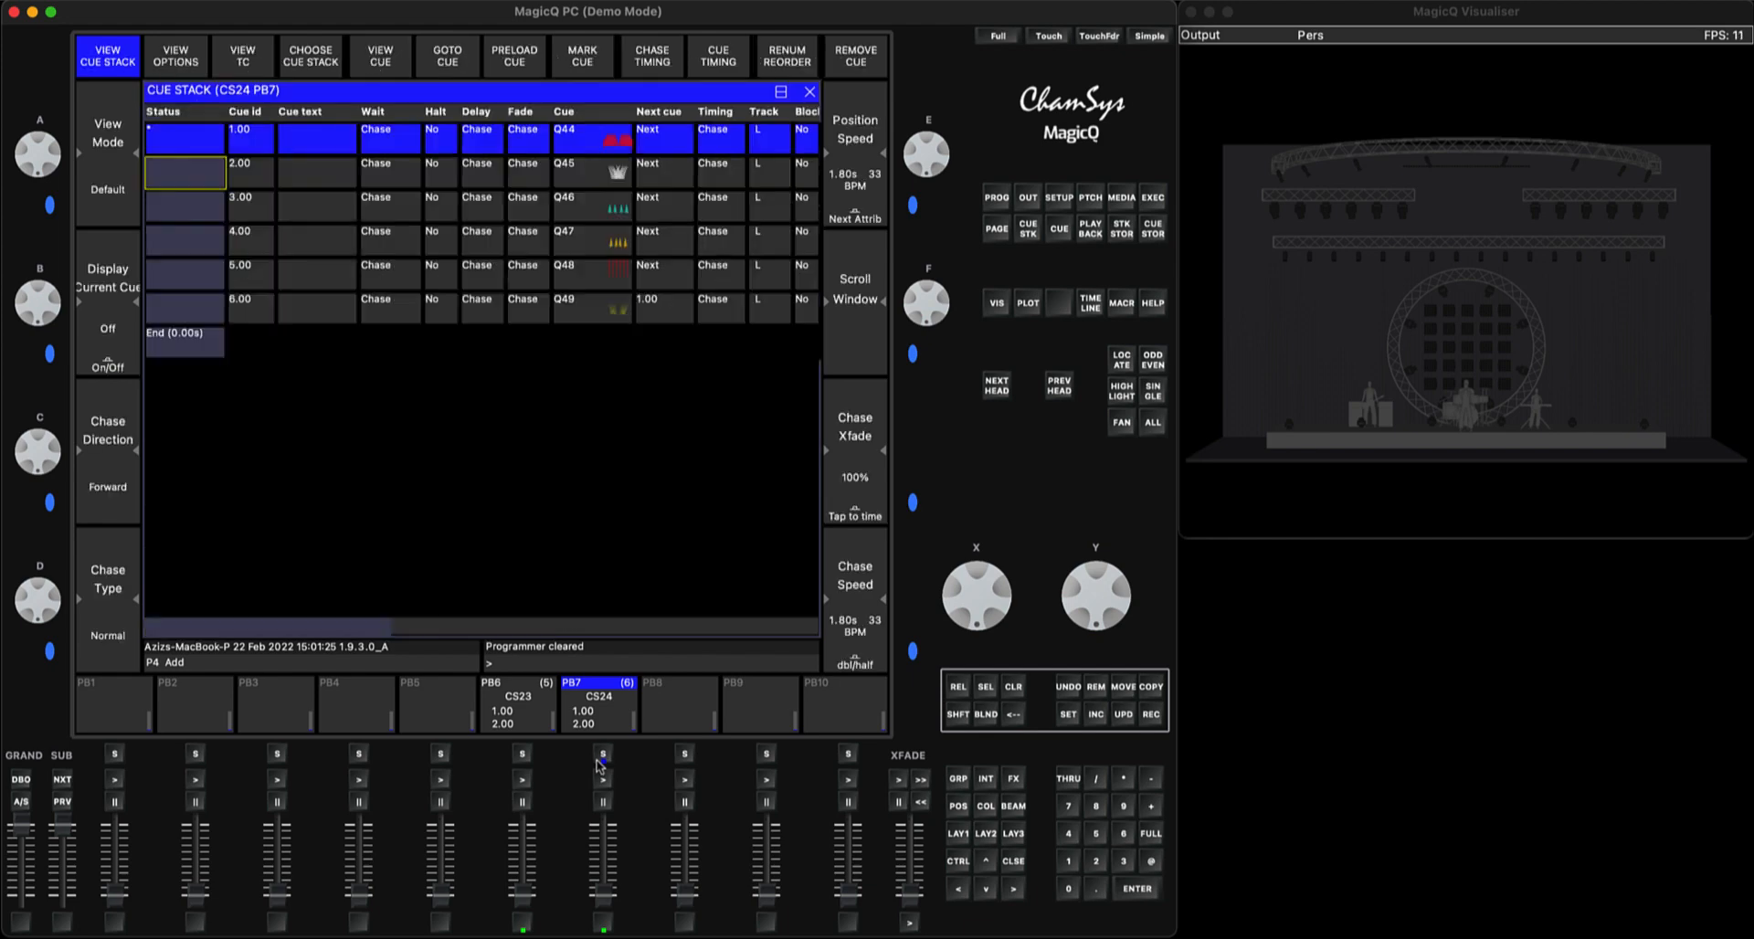
left_click(715, 58)
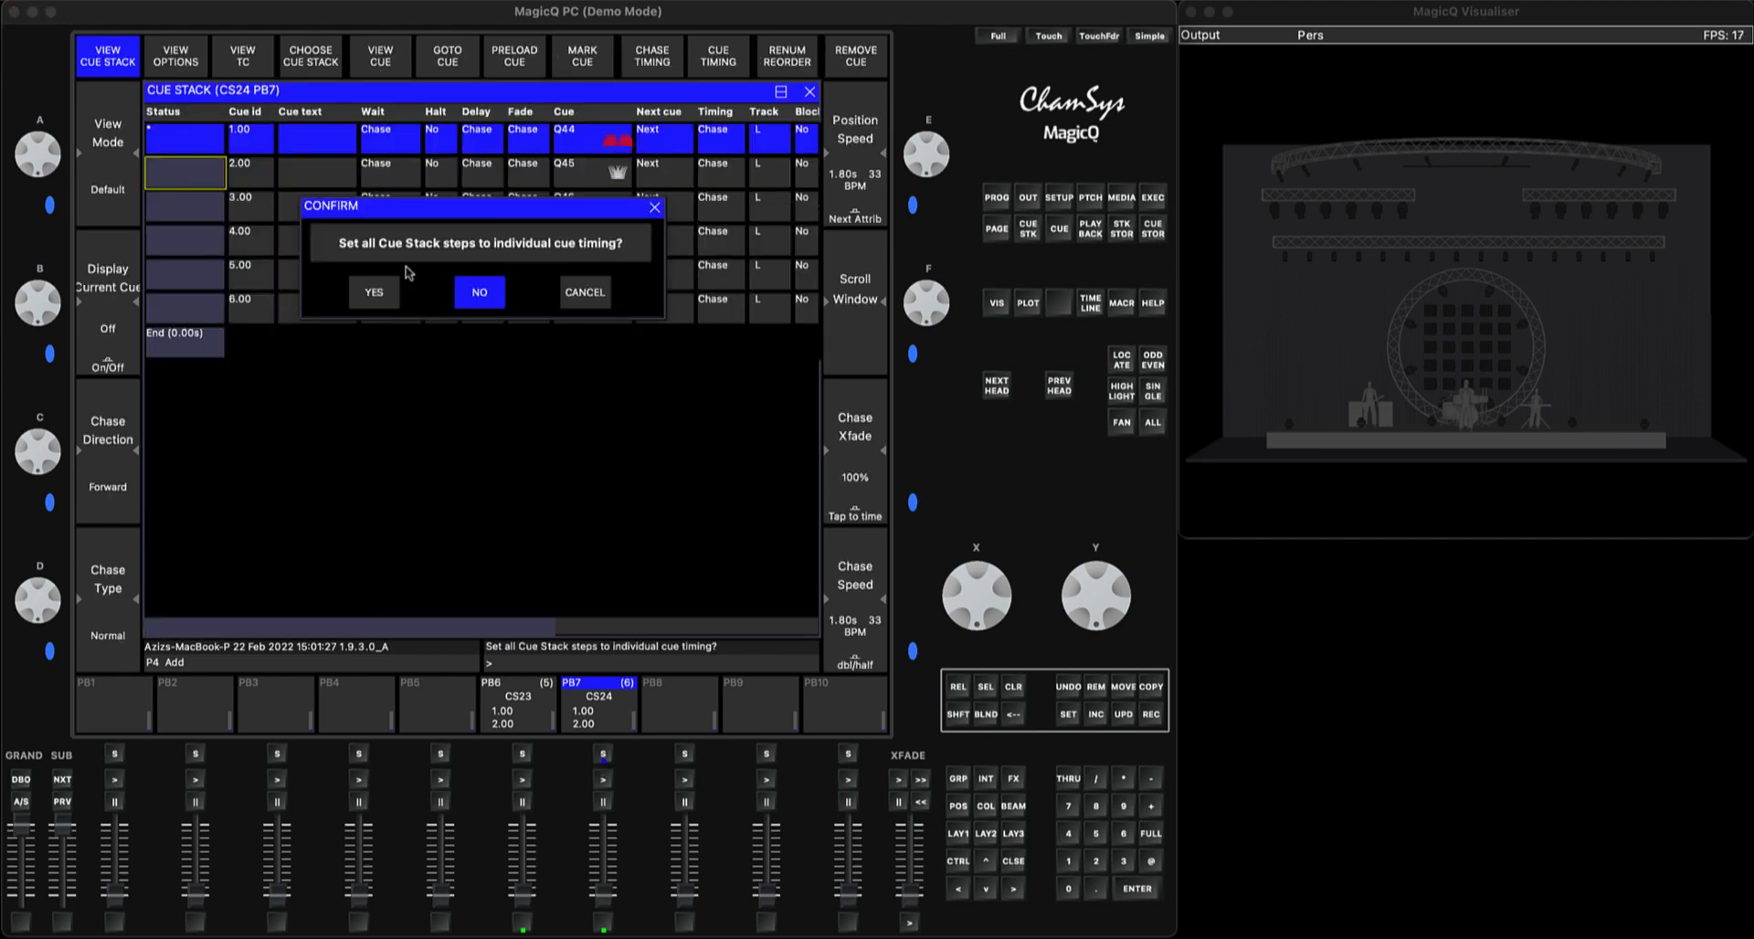
left_click(379, 293)
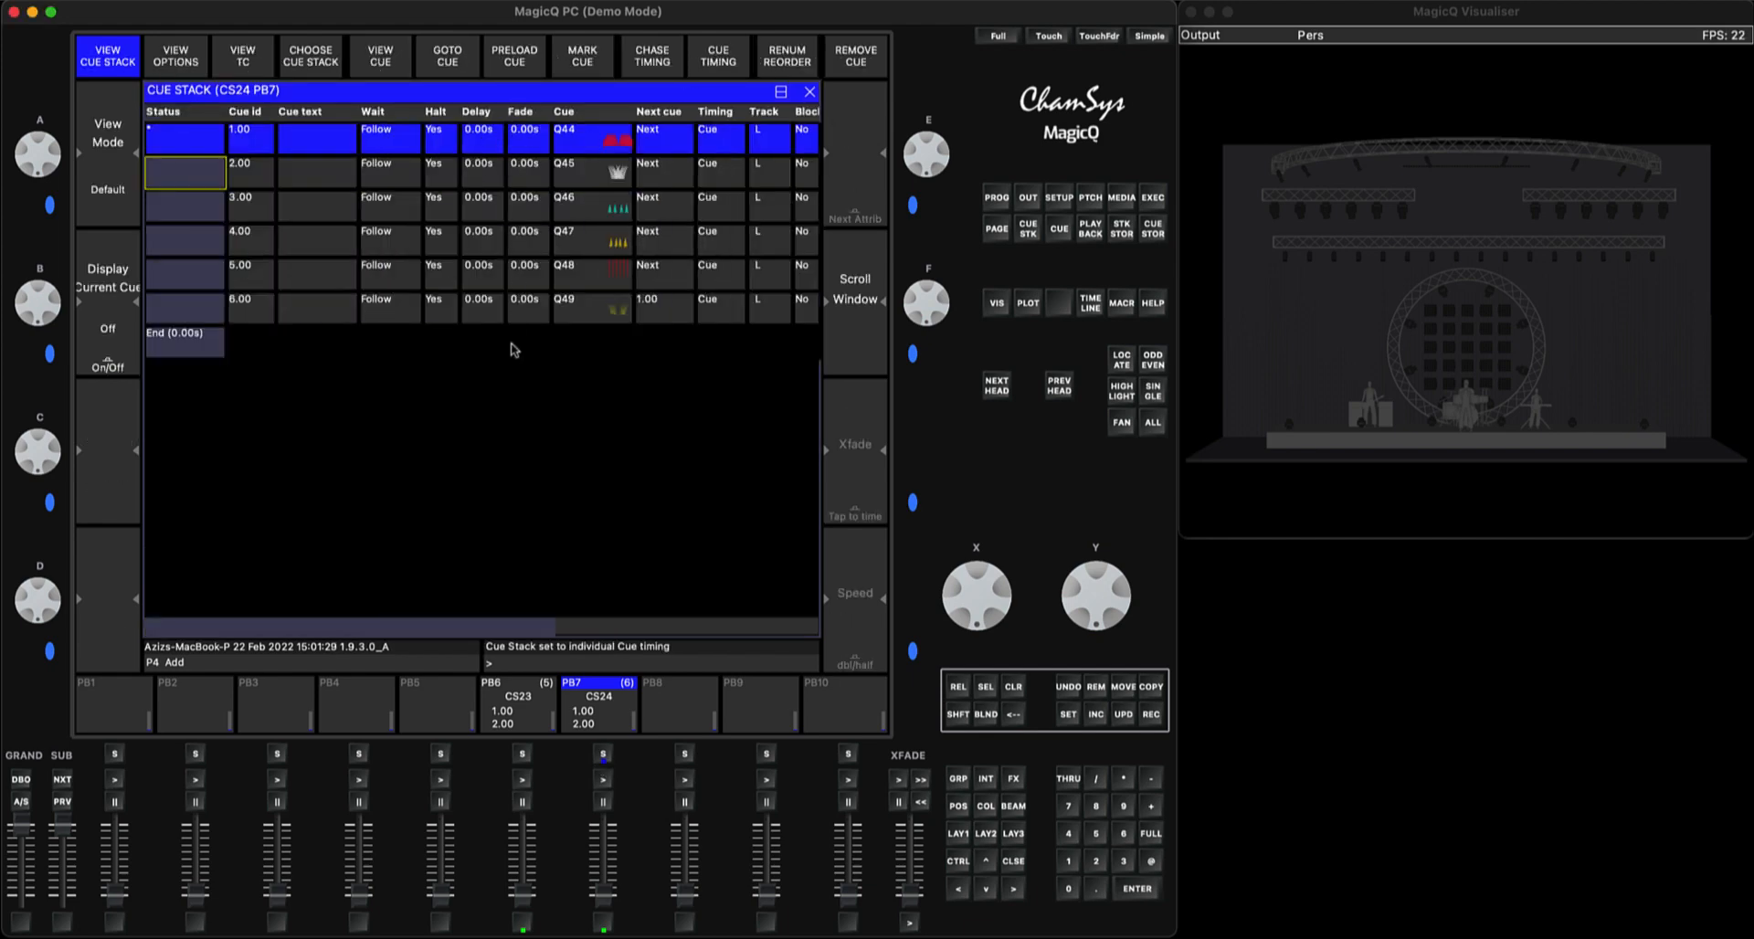
Turn on "Recalculate state on jumps" in the advanced options of PB7's cue stack and close the cue stack window
left_click(182, 53)
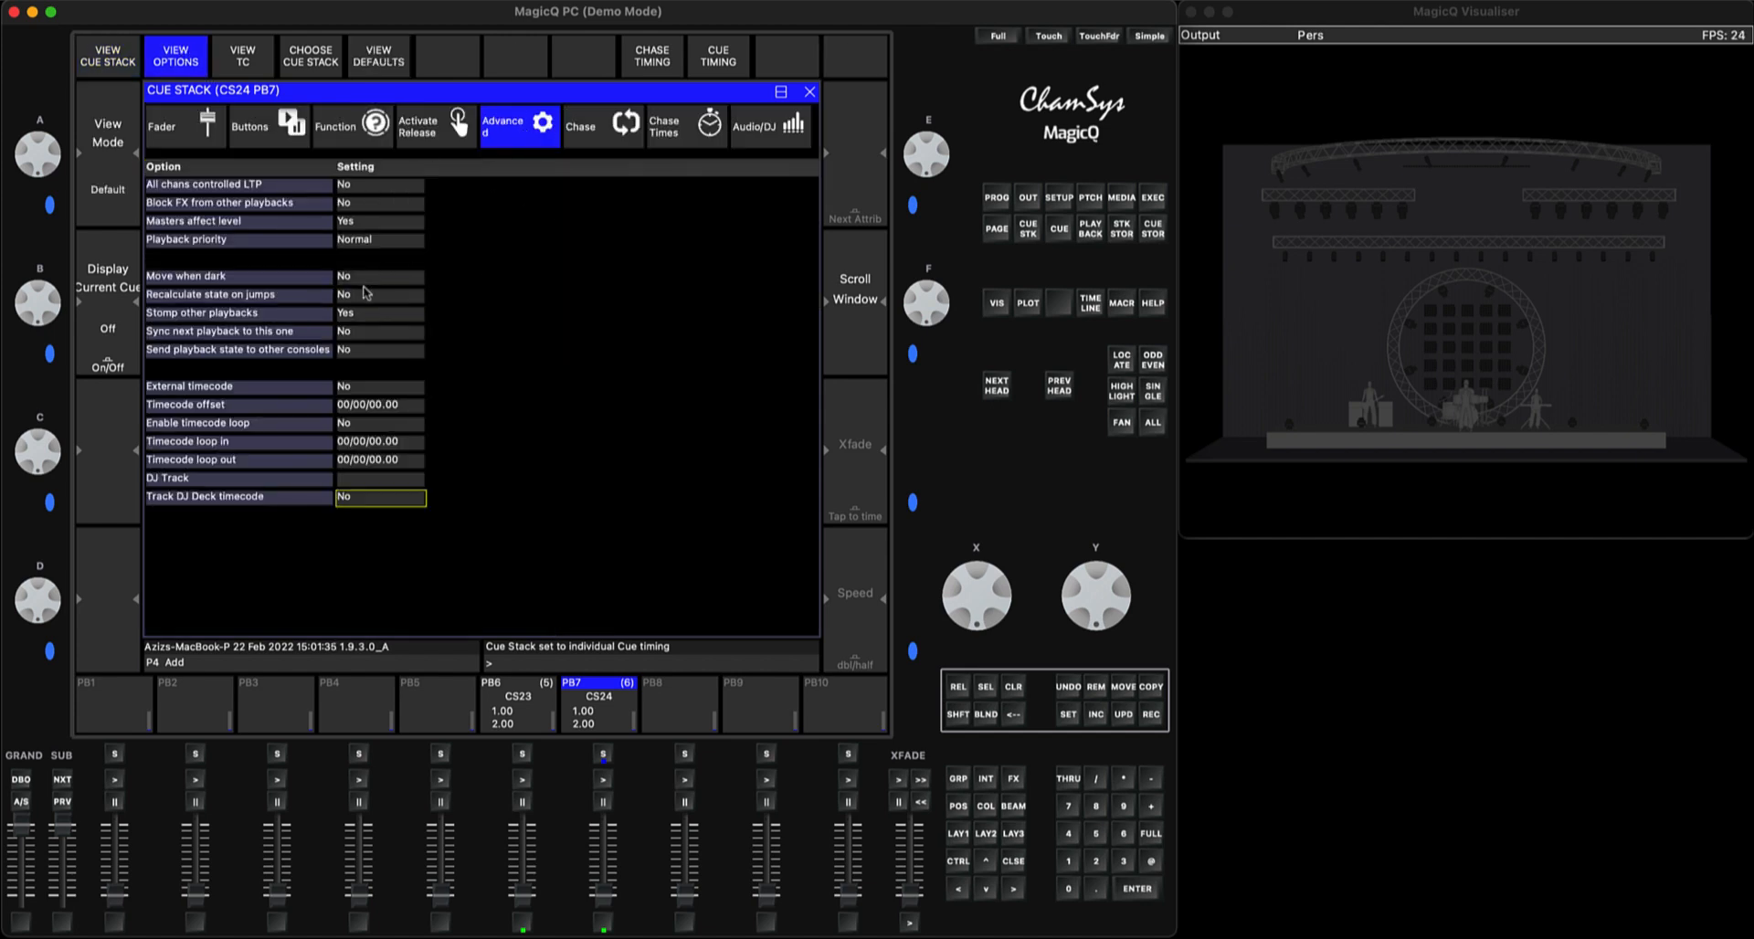
left_click(365, 296)
left_click(525, 187)
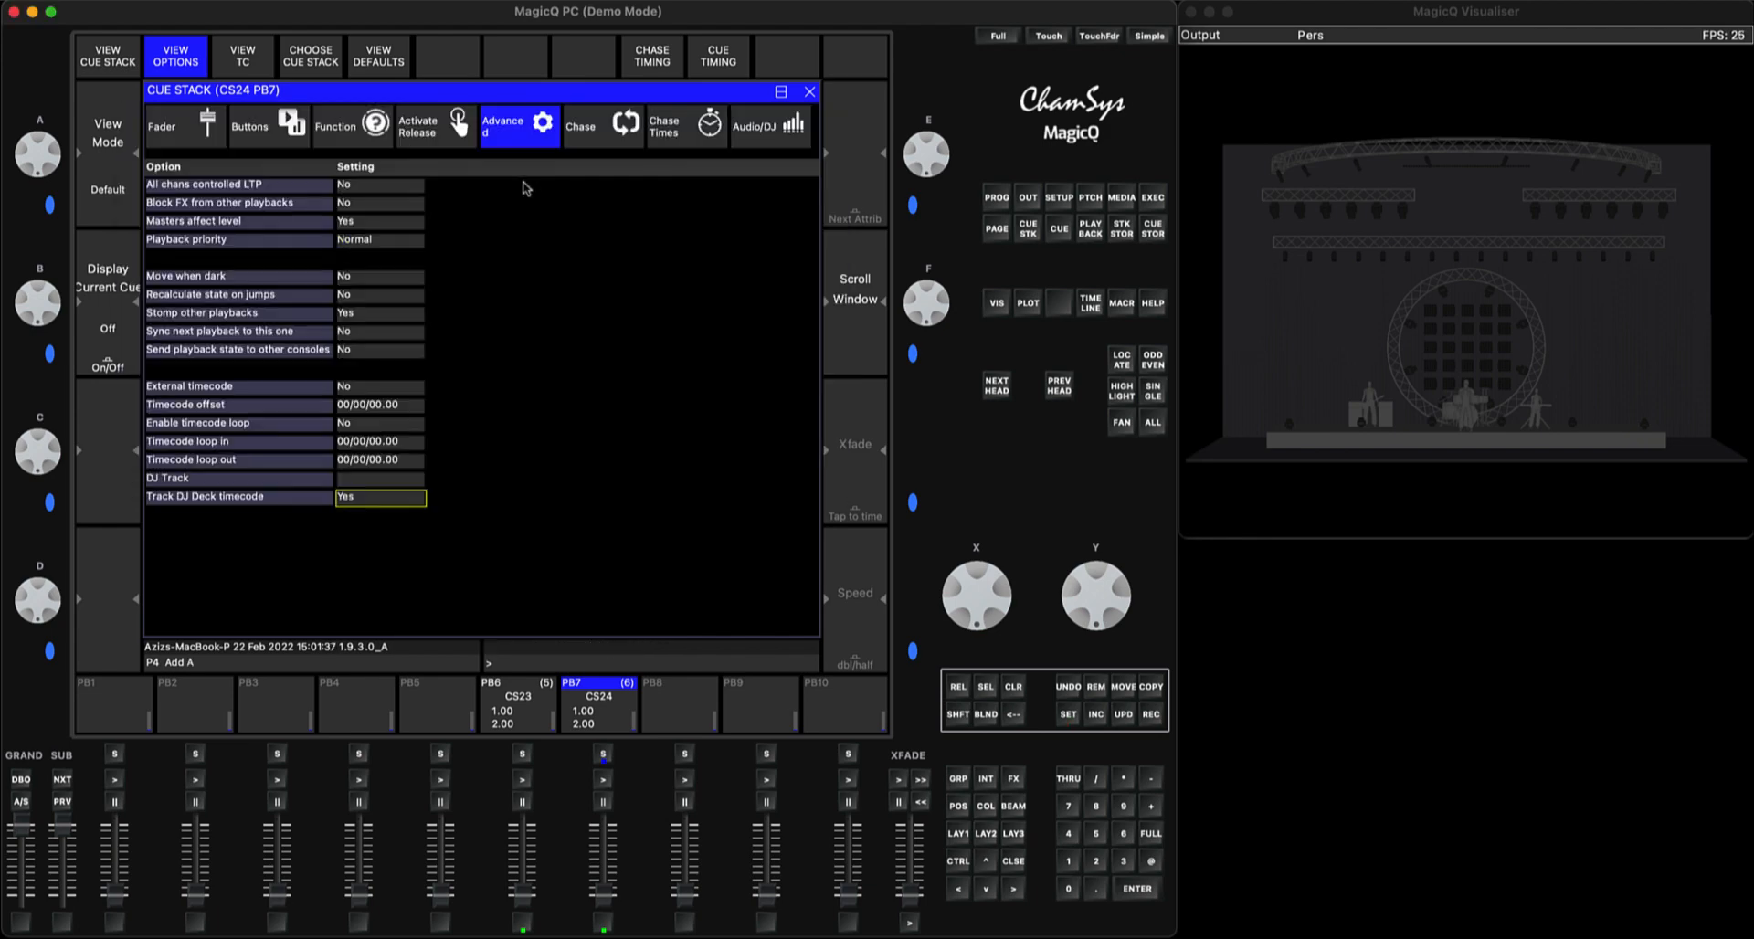
left_click(387, 298)
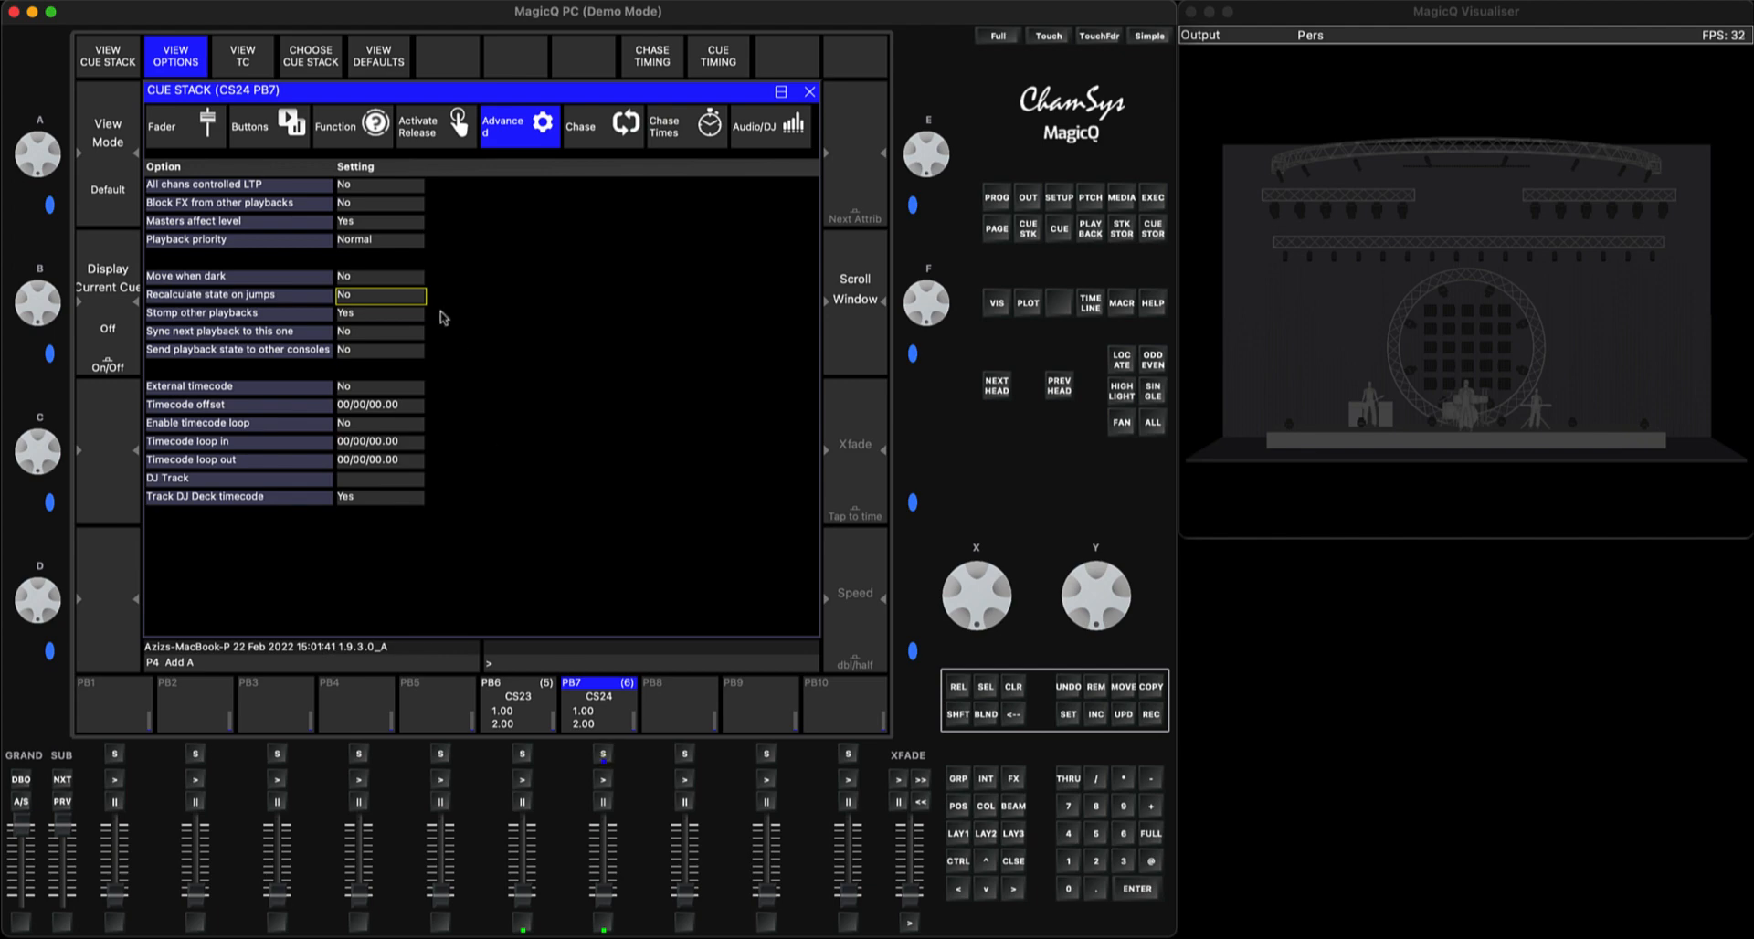
left_click(388, 298)
left_click(526, 196)
left_click(1012, 864)
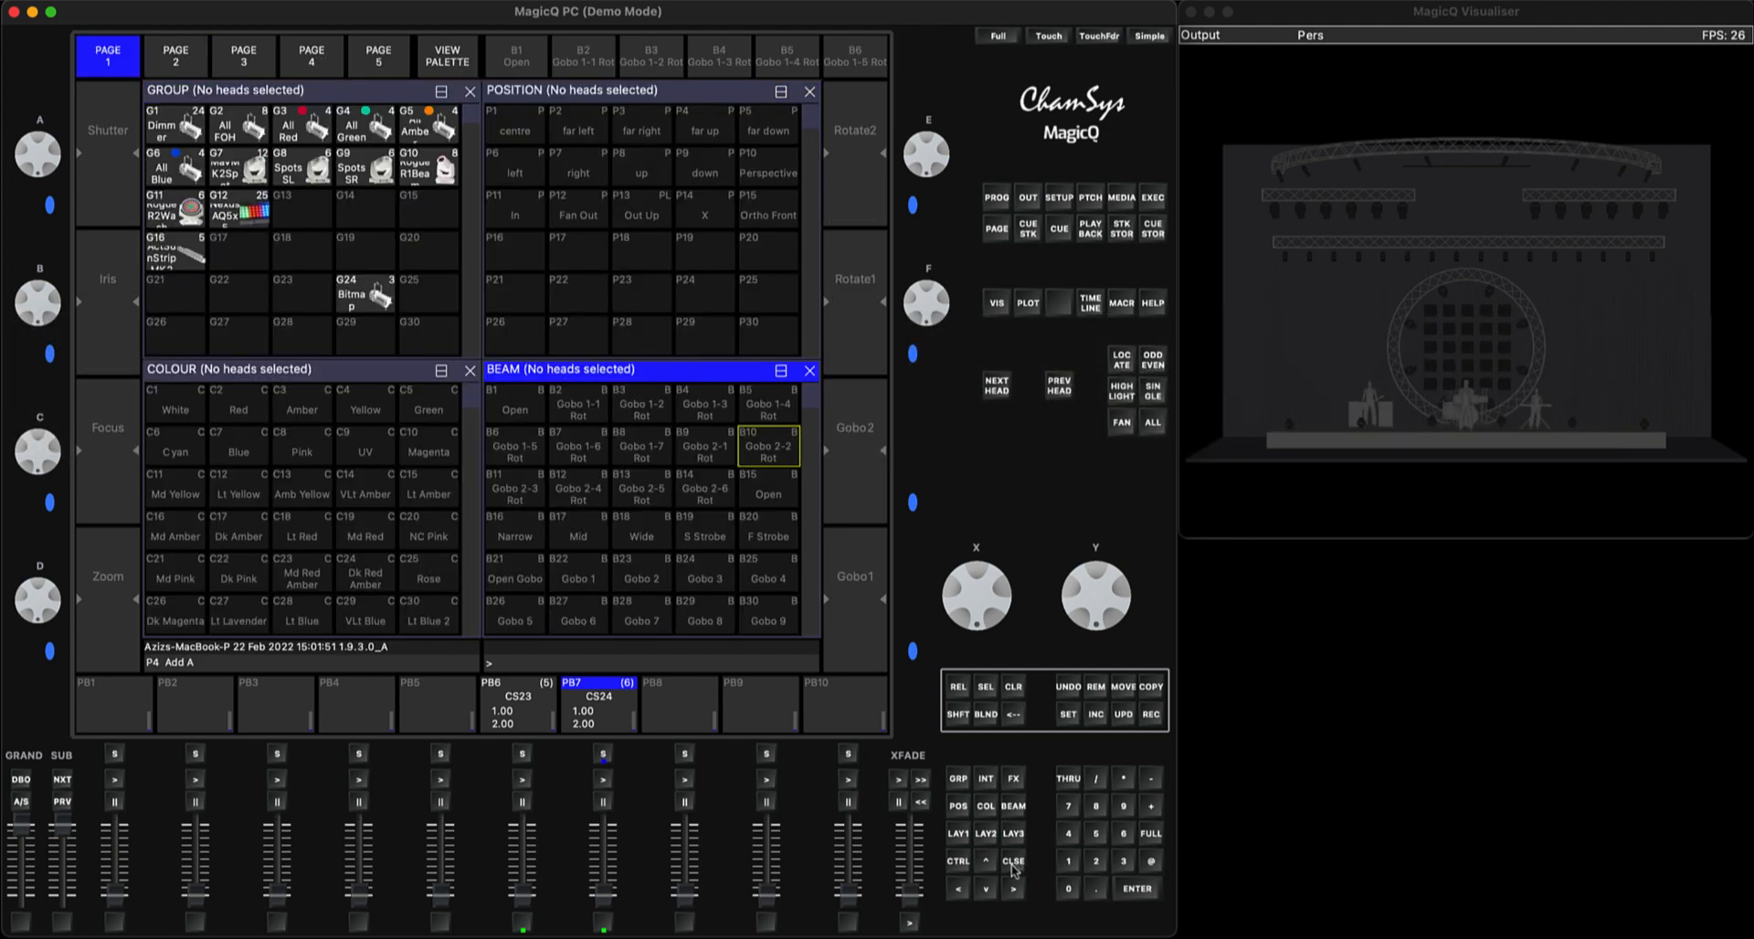
Clear the programmer, raise the PB7 playback level and step through its cues up to cue 6.00
left_click(240, 166)
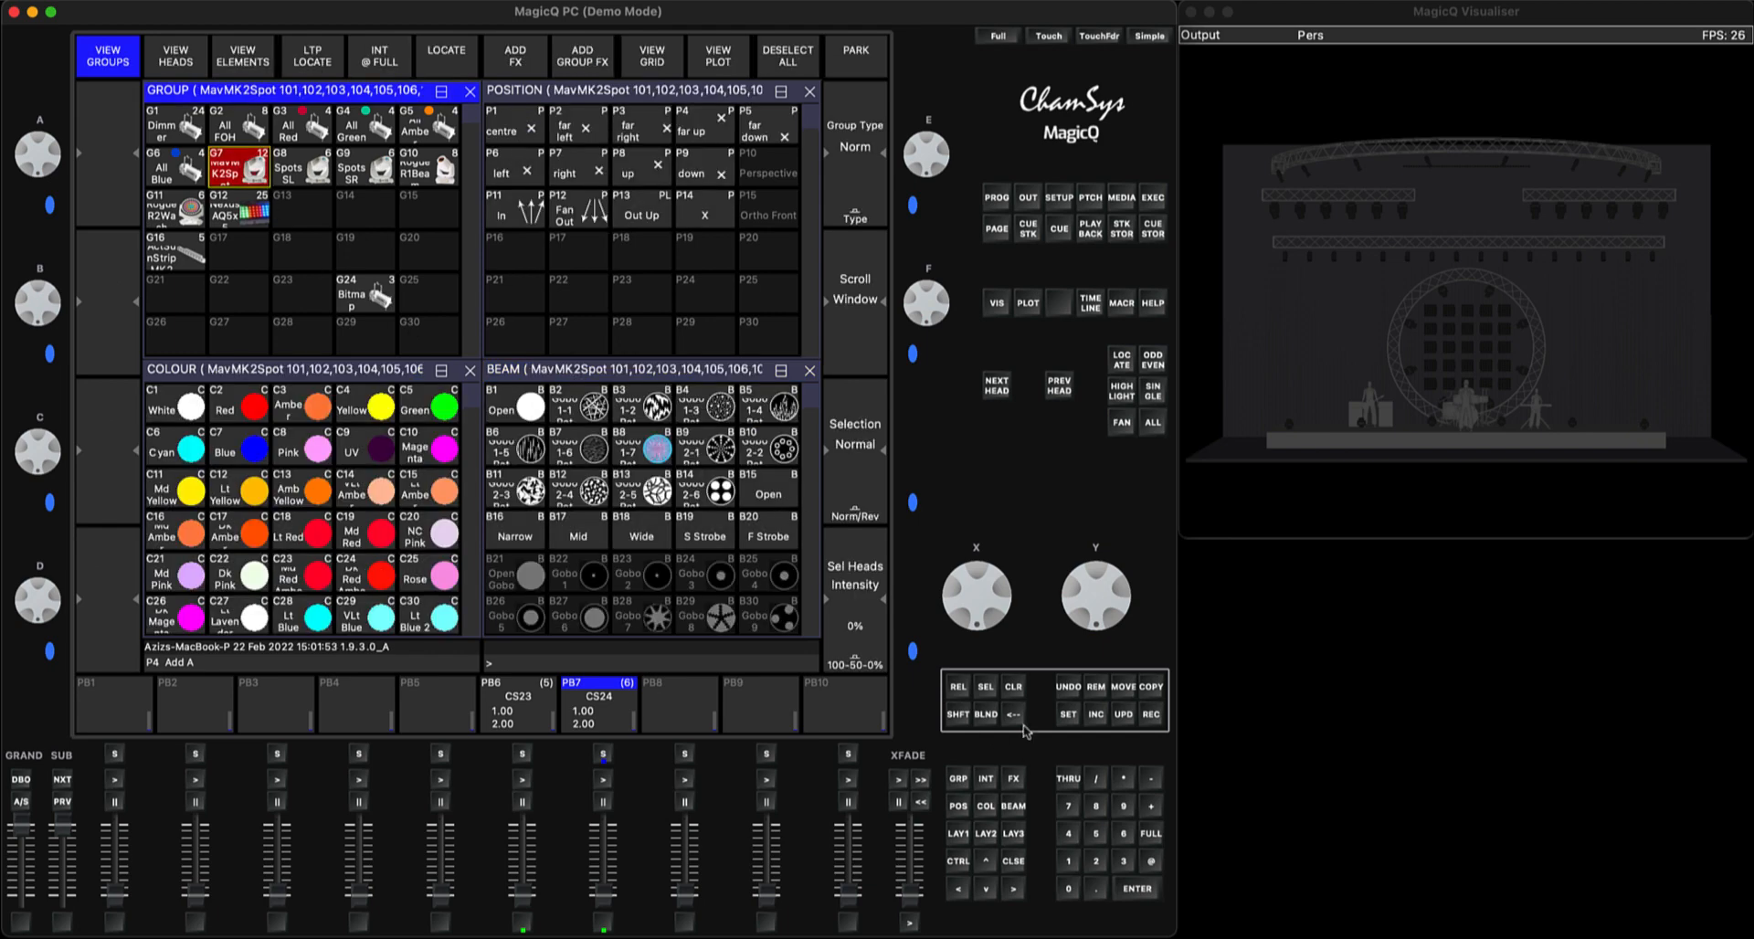
left_click(1013, 686)
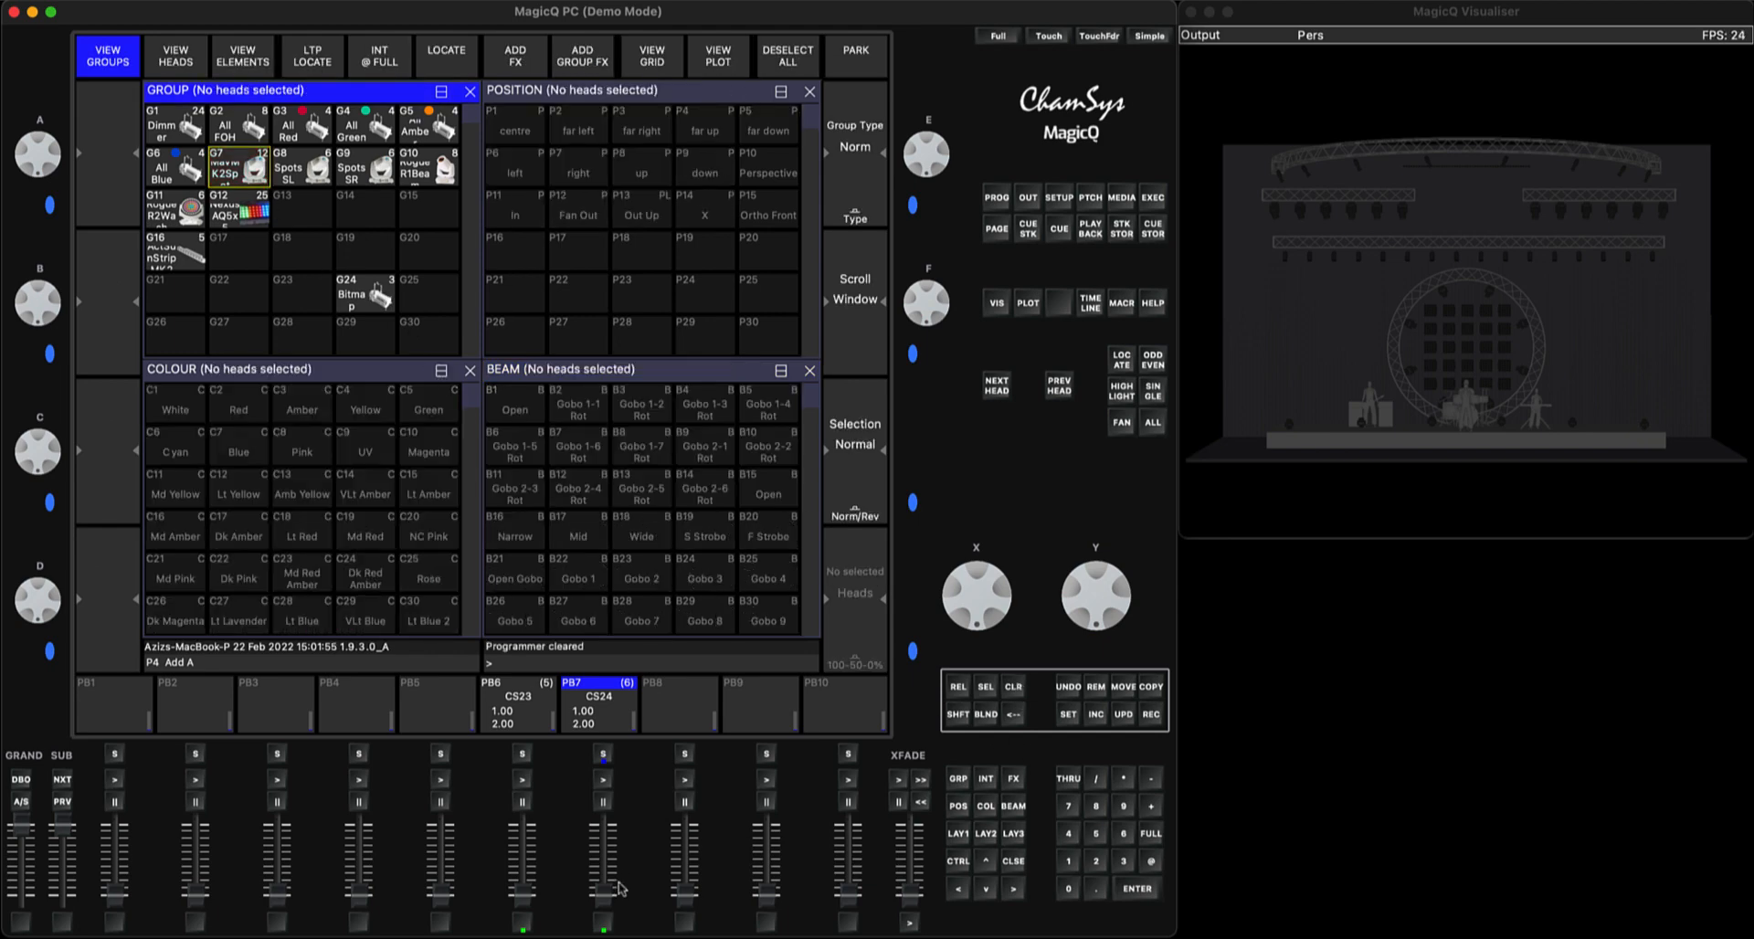
left_click_drag(606, 900, 601, 784)
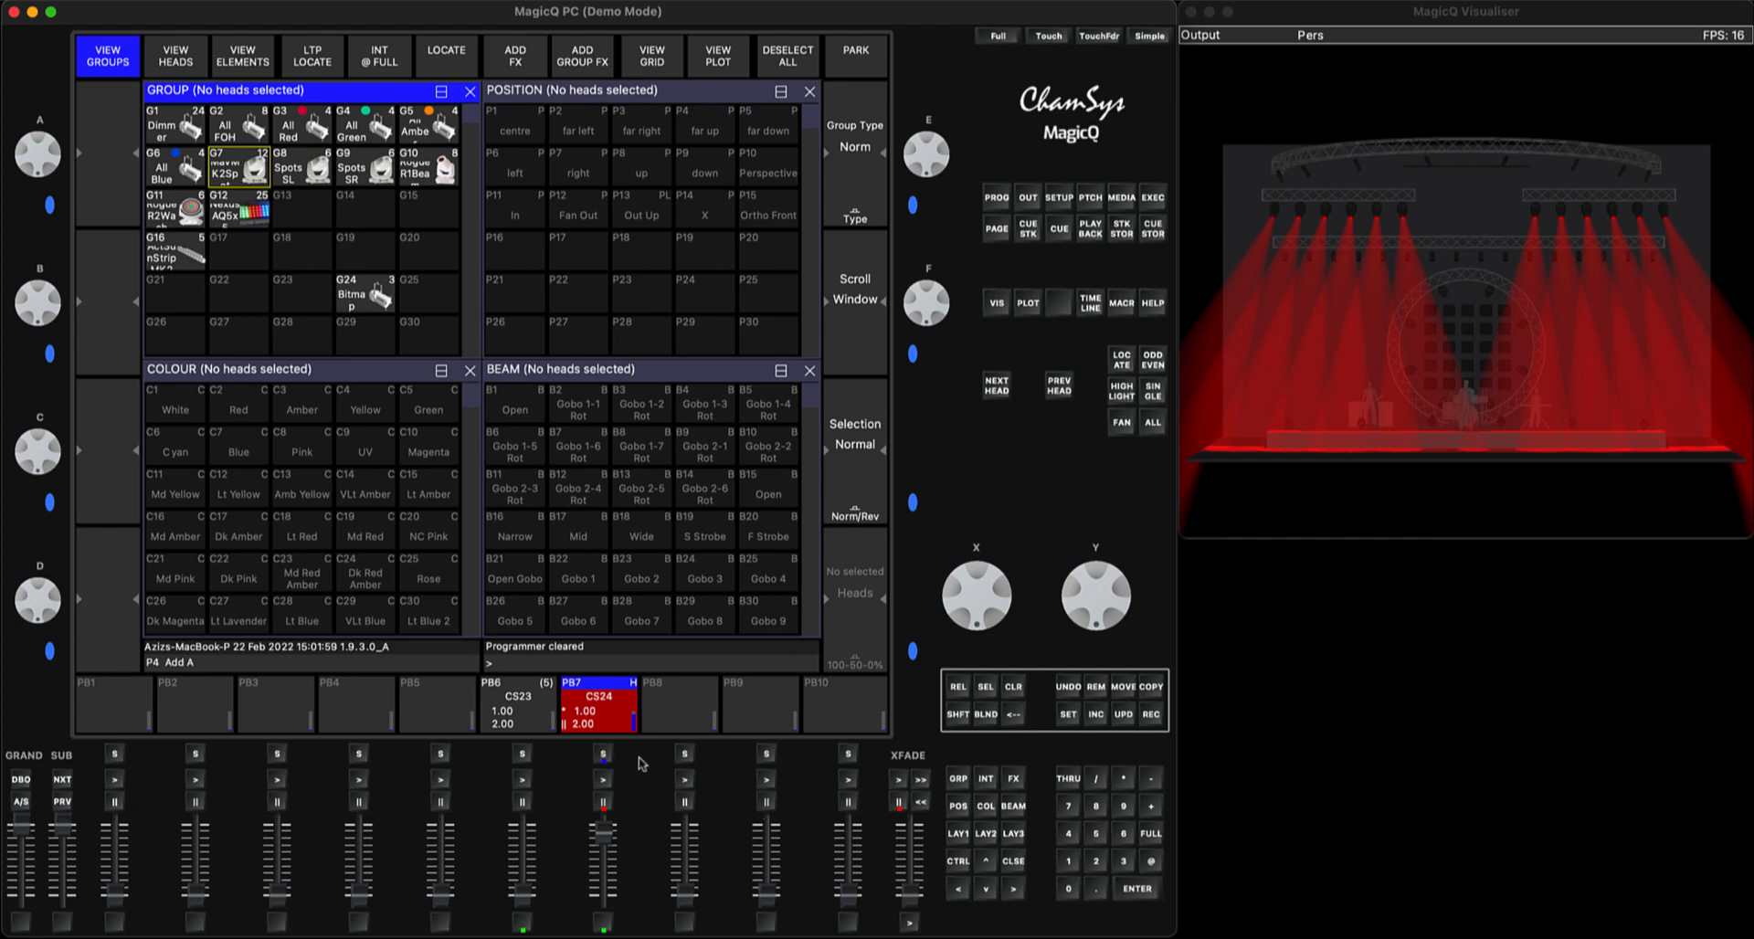
left_click(605, 780)
left_click(607, 780)
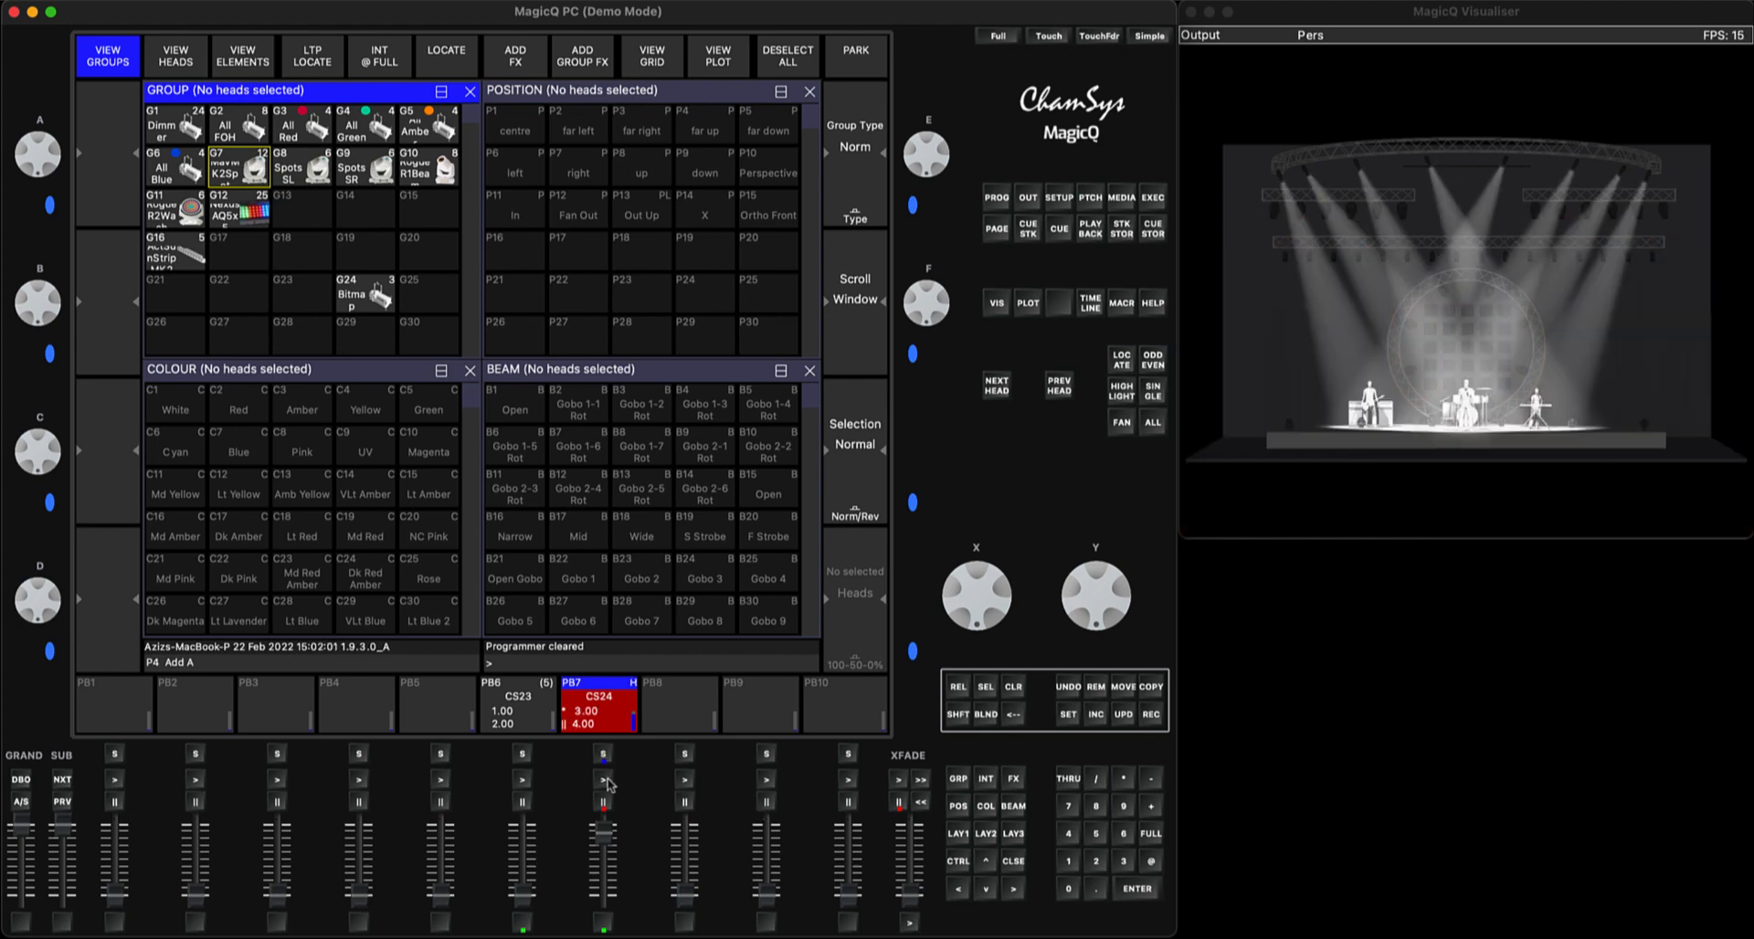
left_click(608, 780)
left_click(608, 780)
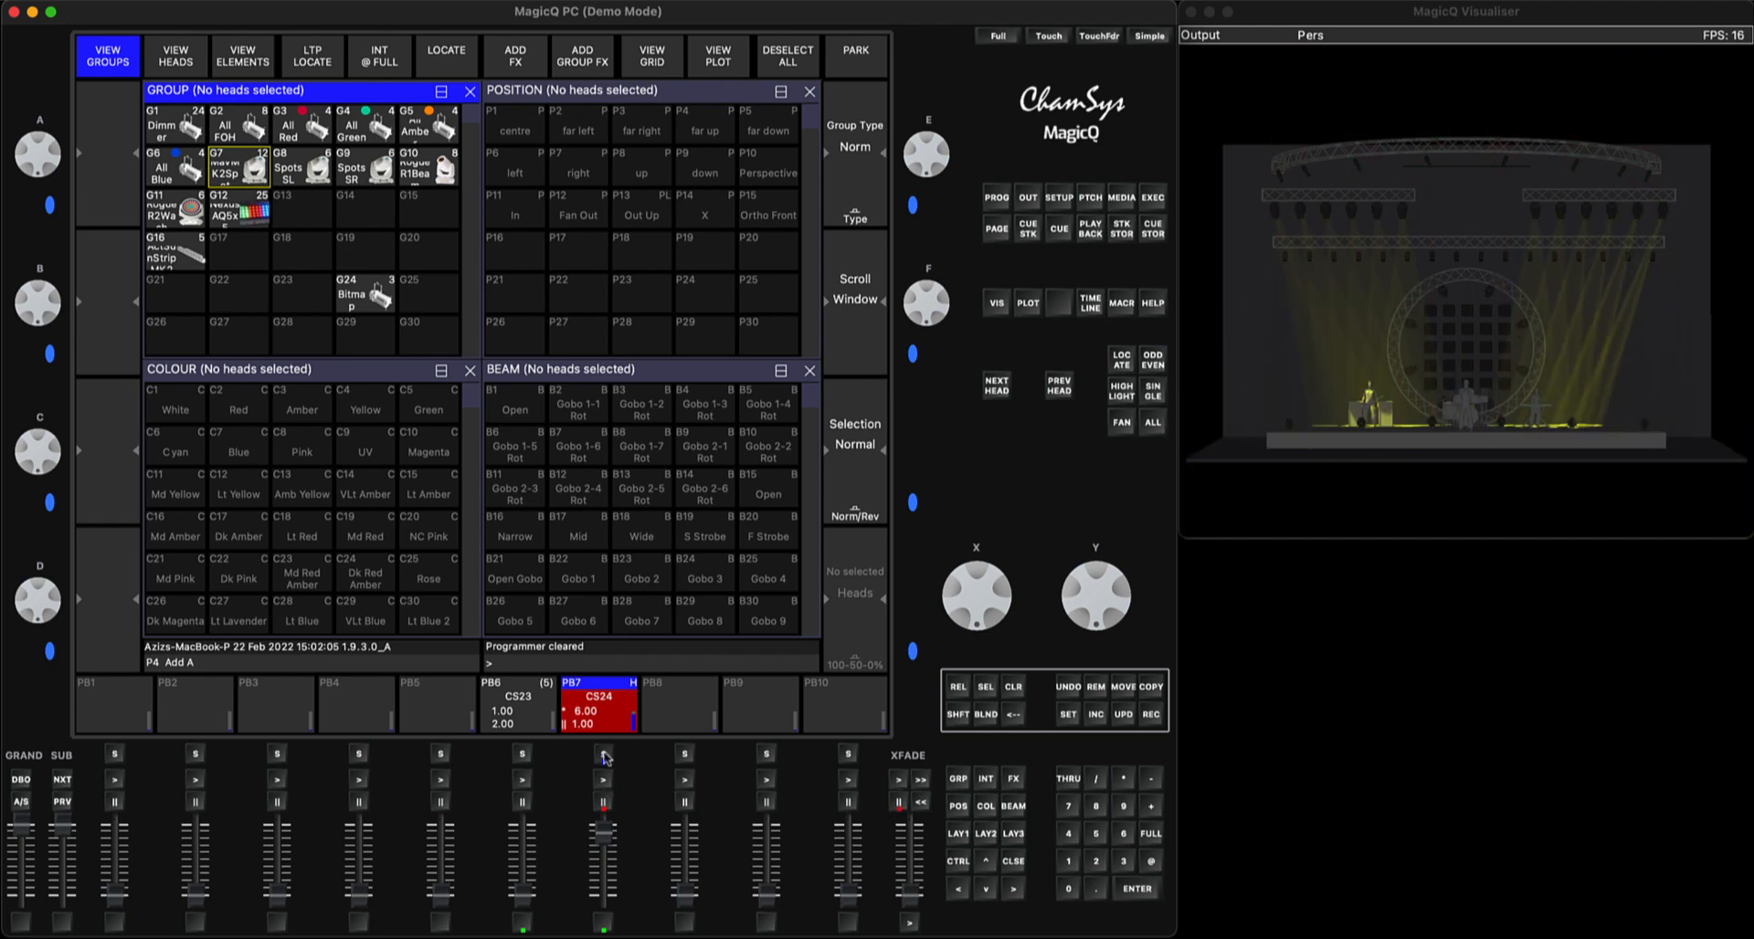
Open the PB7 cue stack and jump from cue 6.00 straight to cue 1.00
left_click(604, 754)
left_click(188, 141)
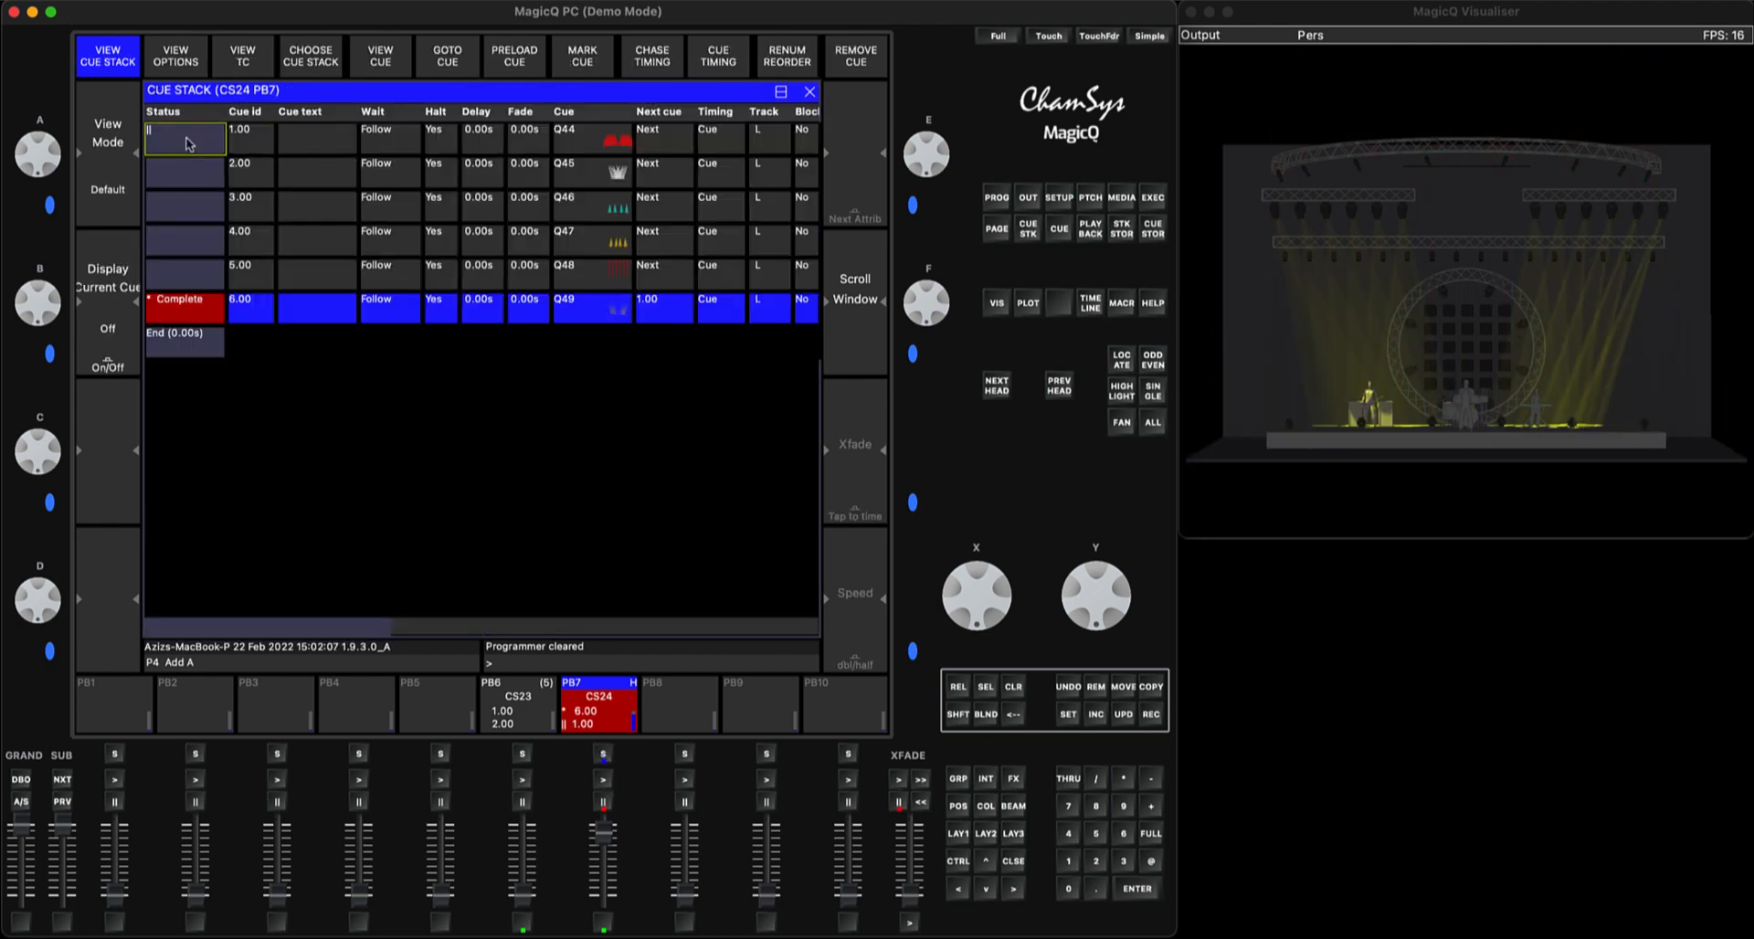
left_click(188, 142)
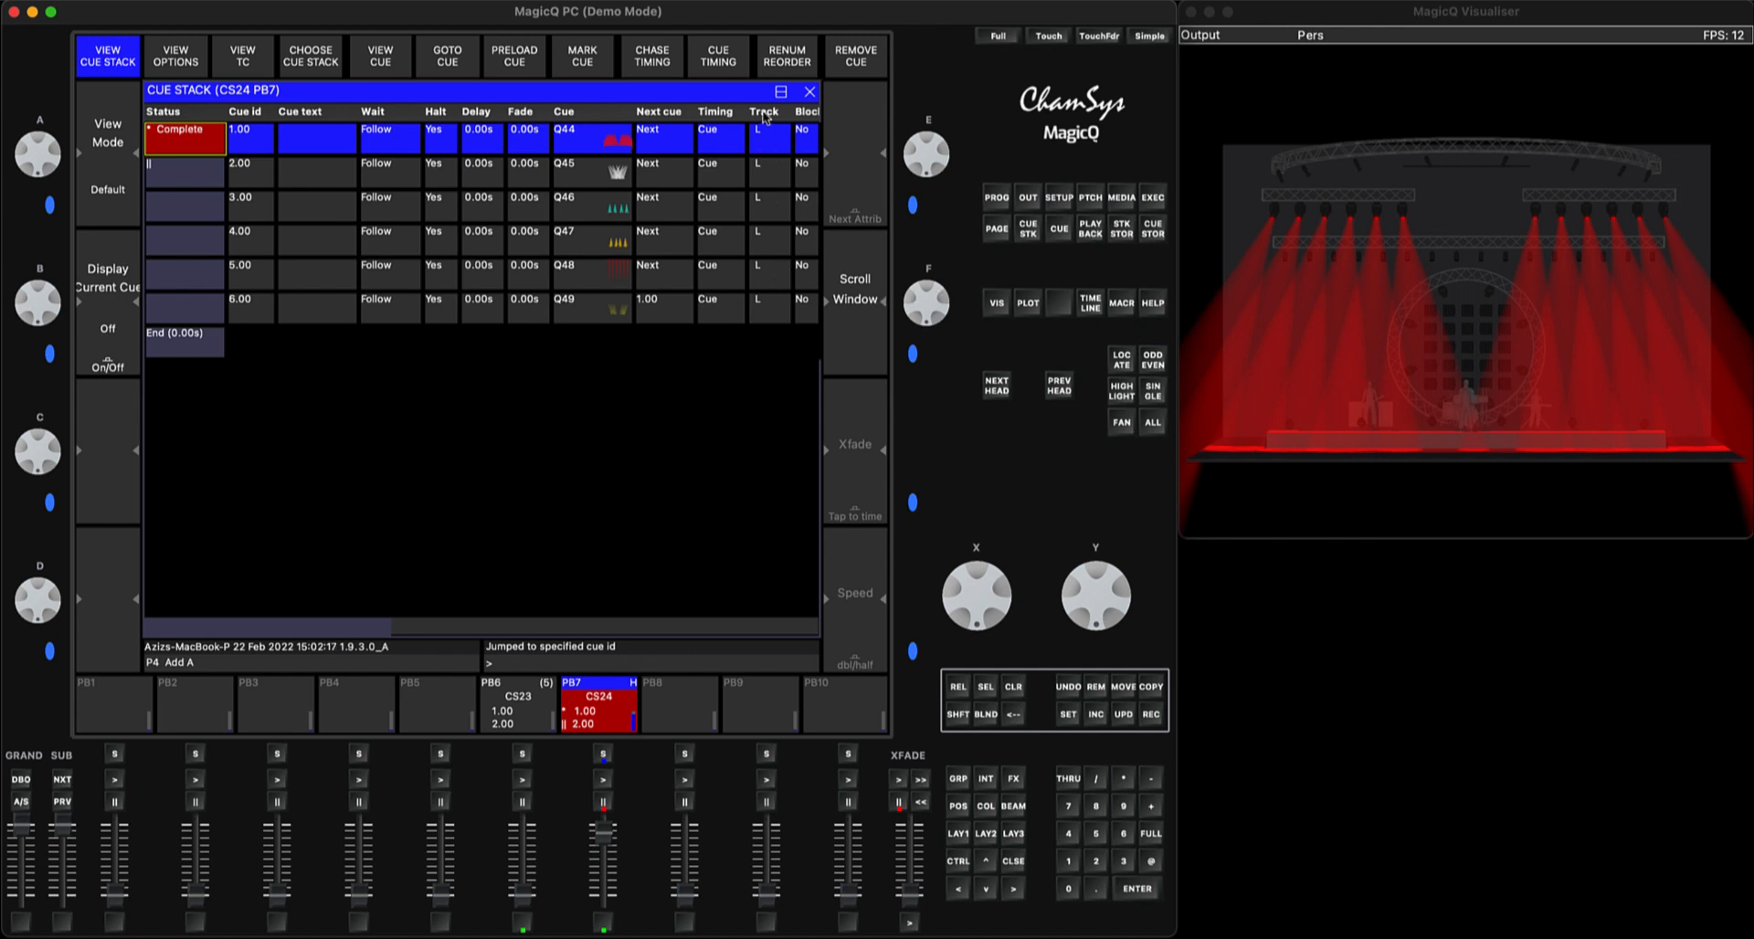
Set the Track setting of all six cues in the PB7 stack to HL
left_click(764, 114)
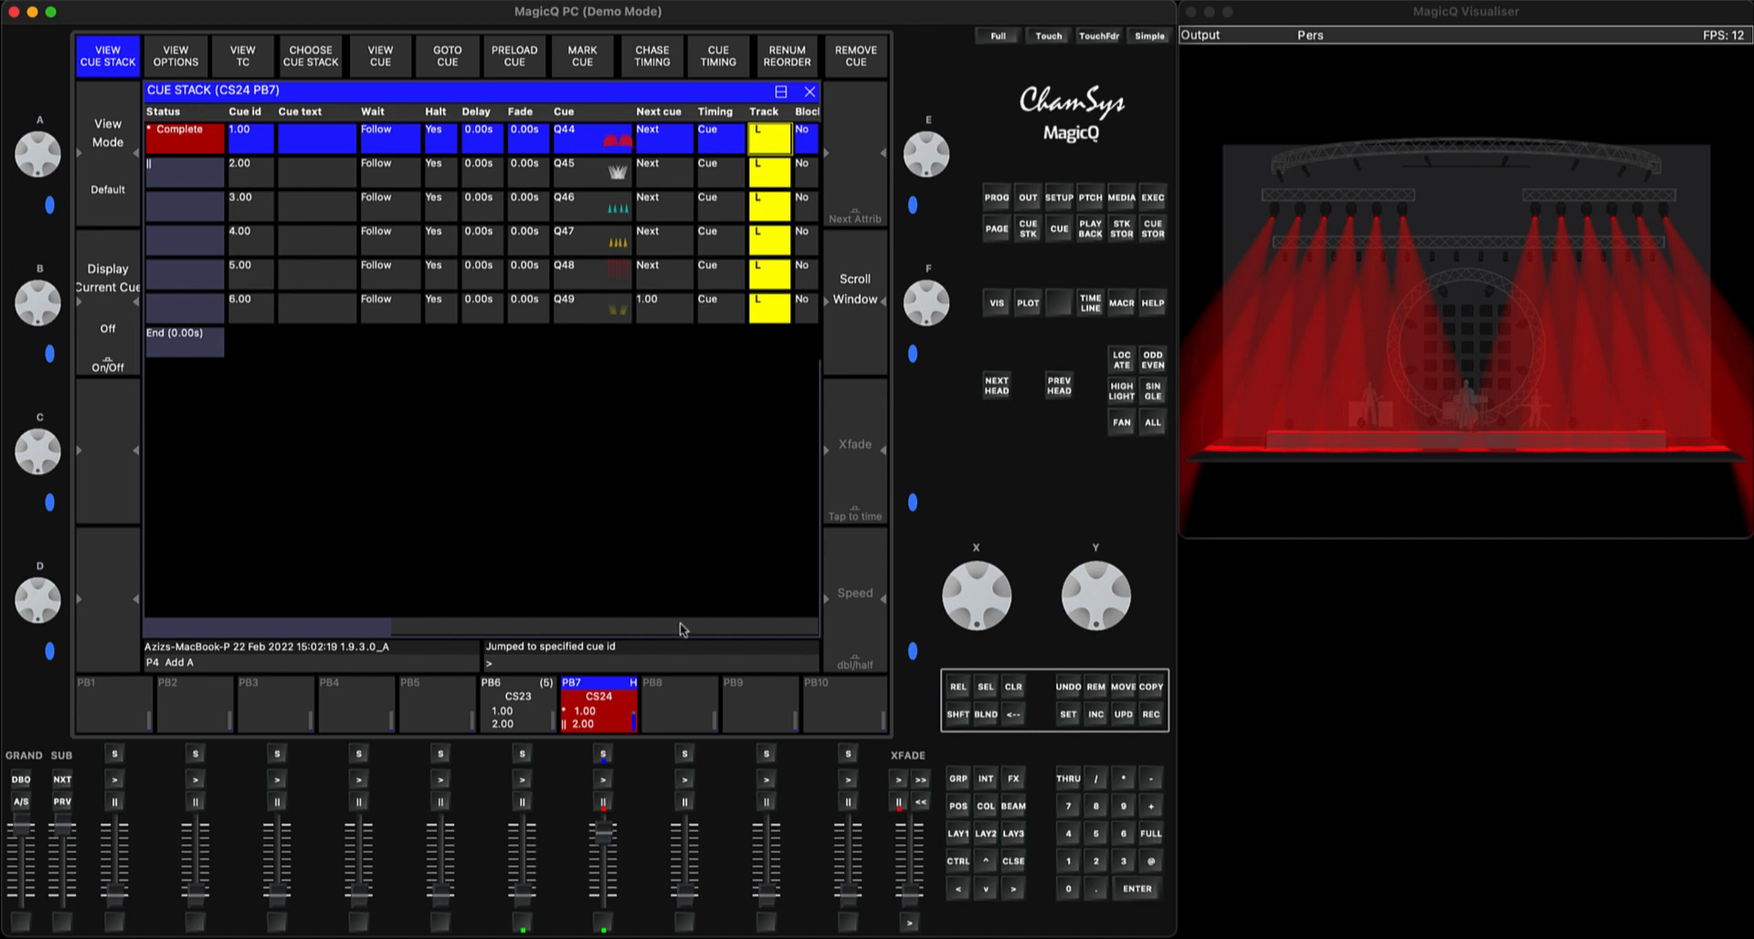
type("hl")
left_click(1130, 896)
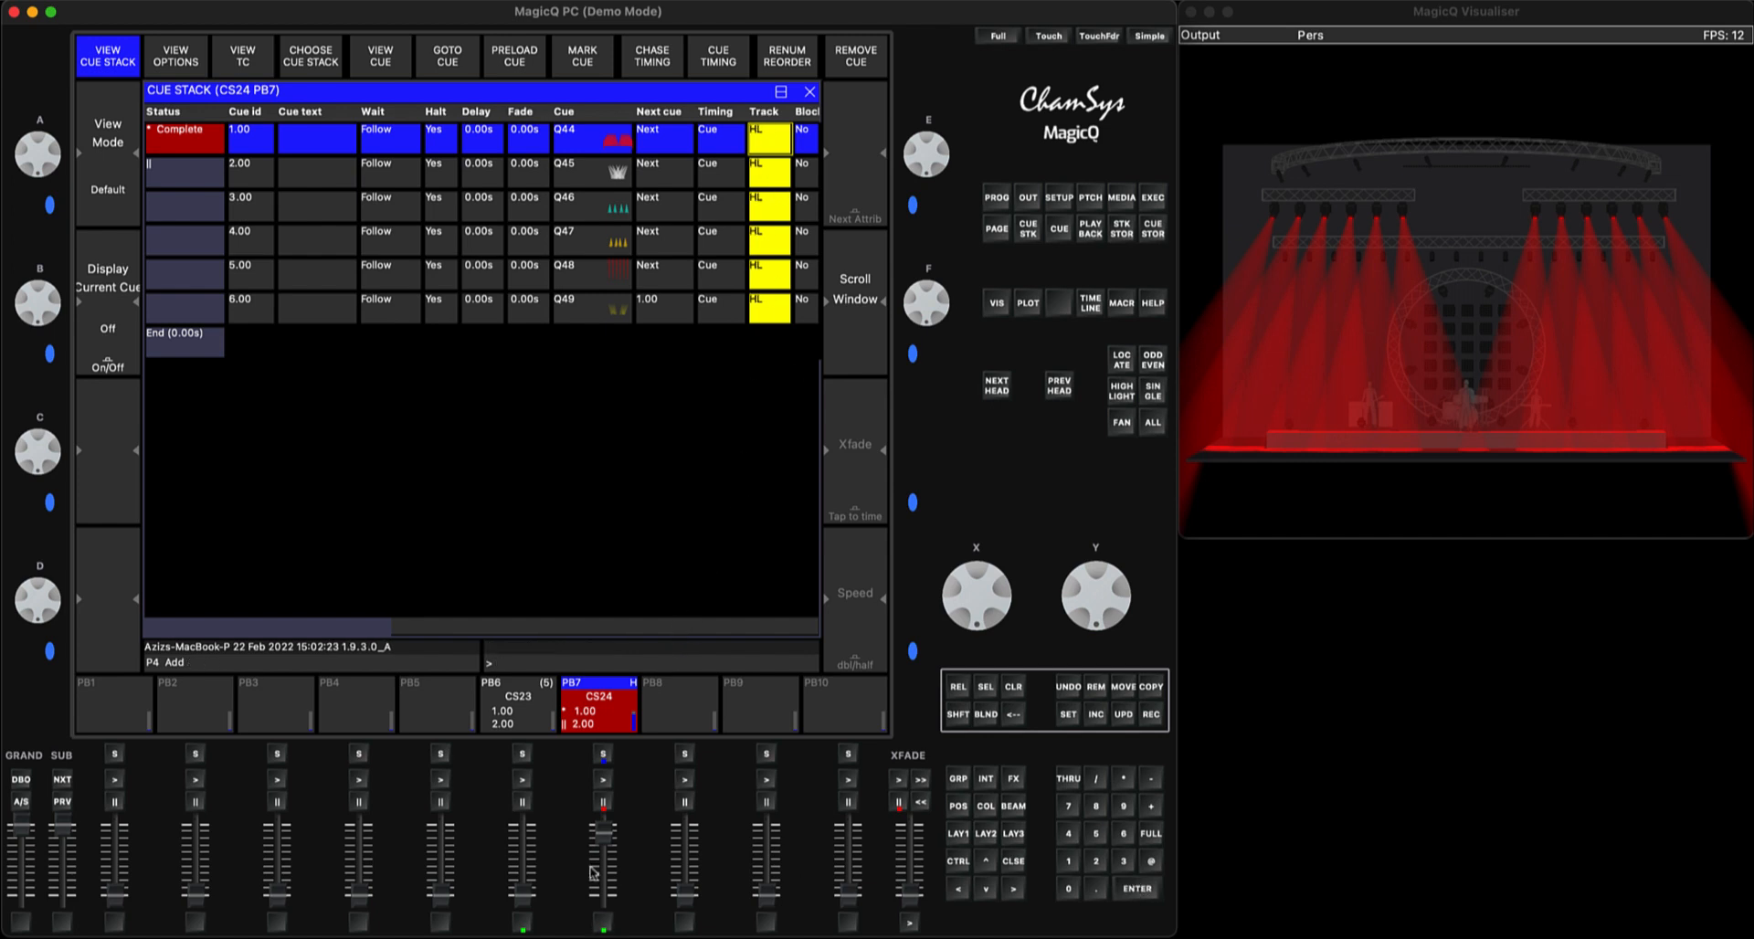
Step the PB7 playback forward one cue at a time from cue 1.00 to cue 6.00
mouse_move(606, 835)
left_mouse_down()
mouse_move(606, 900)
mouse_move(606, 829)
left_mouse_up()
left_click(604, 781)
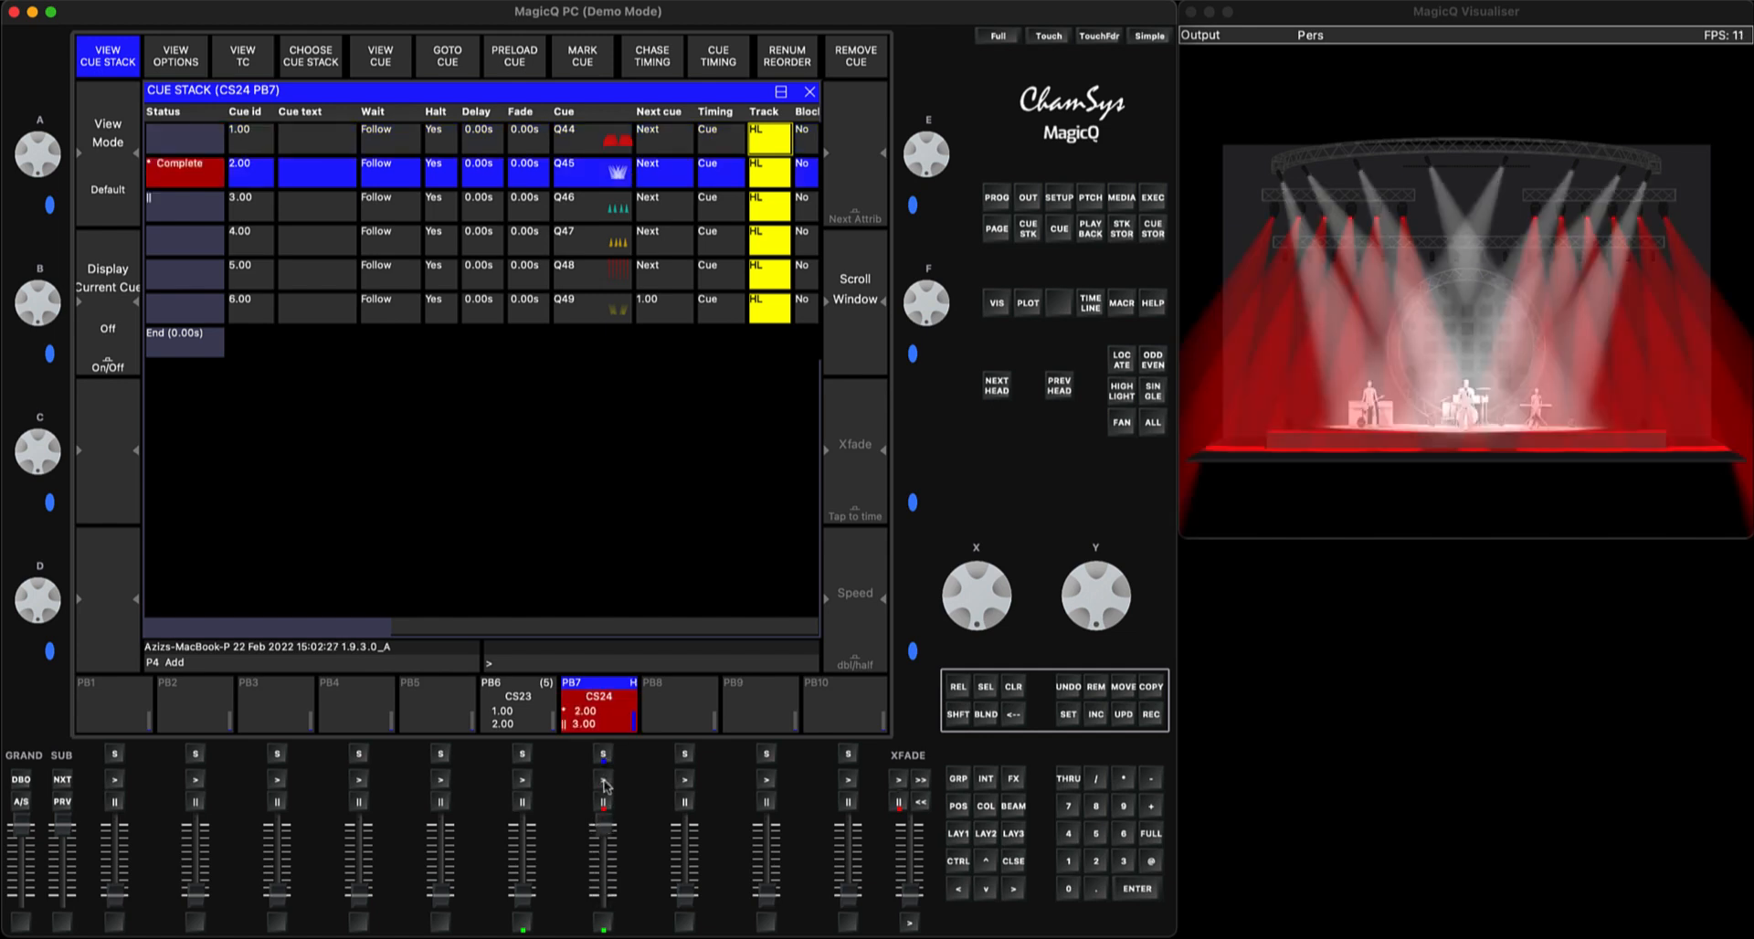
left_click(604, 781)
left_click(603, 781)
left_click(604, 781)
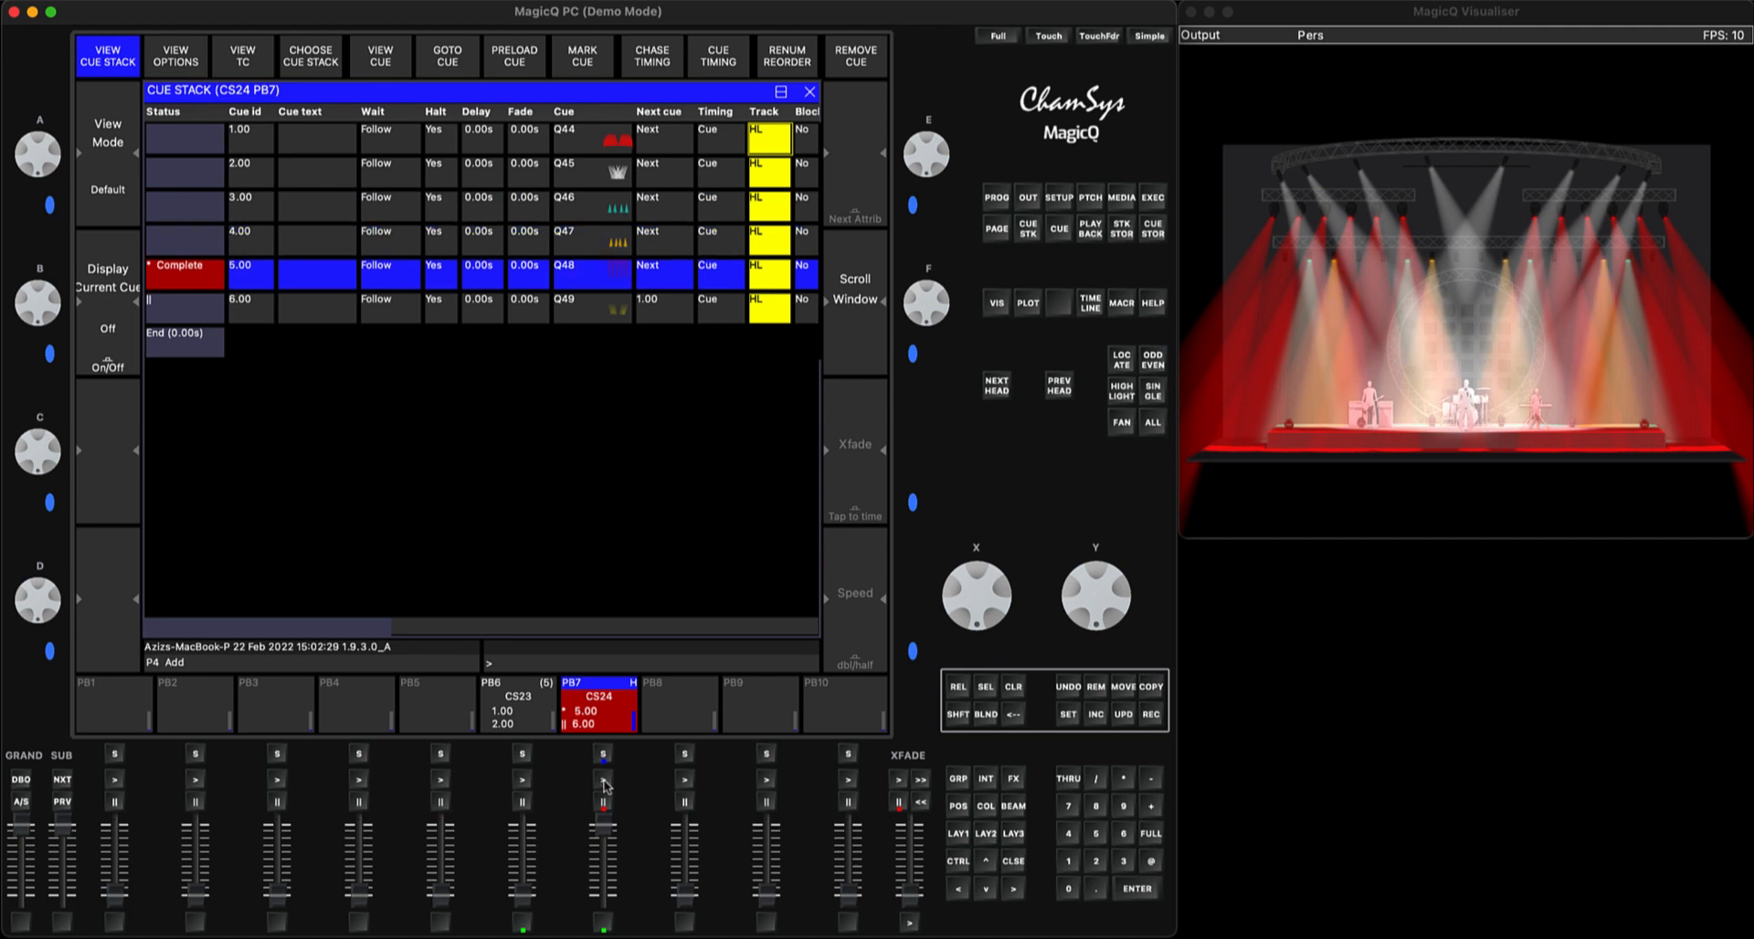
left_click(604, 781)
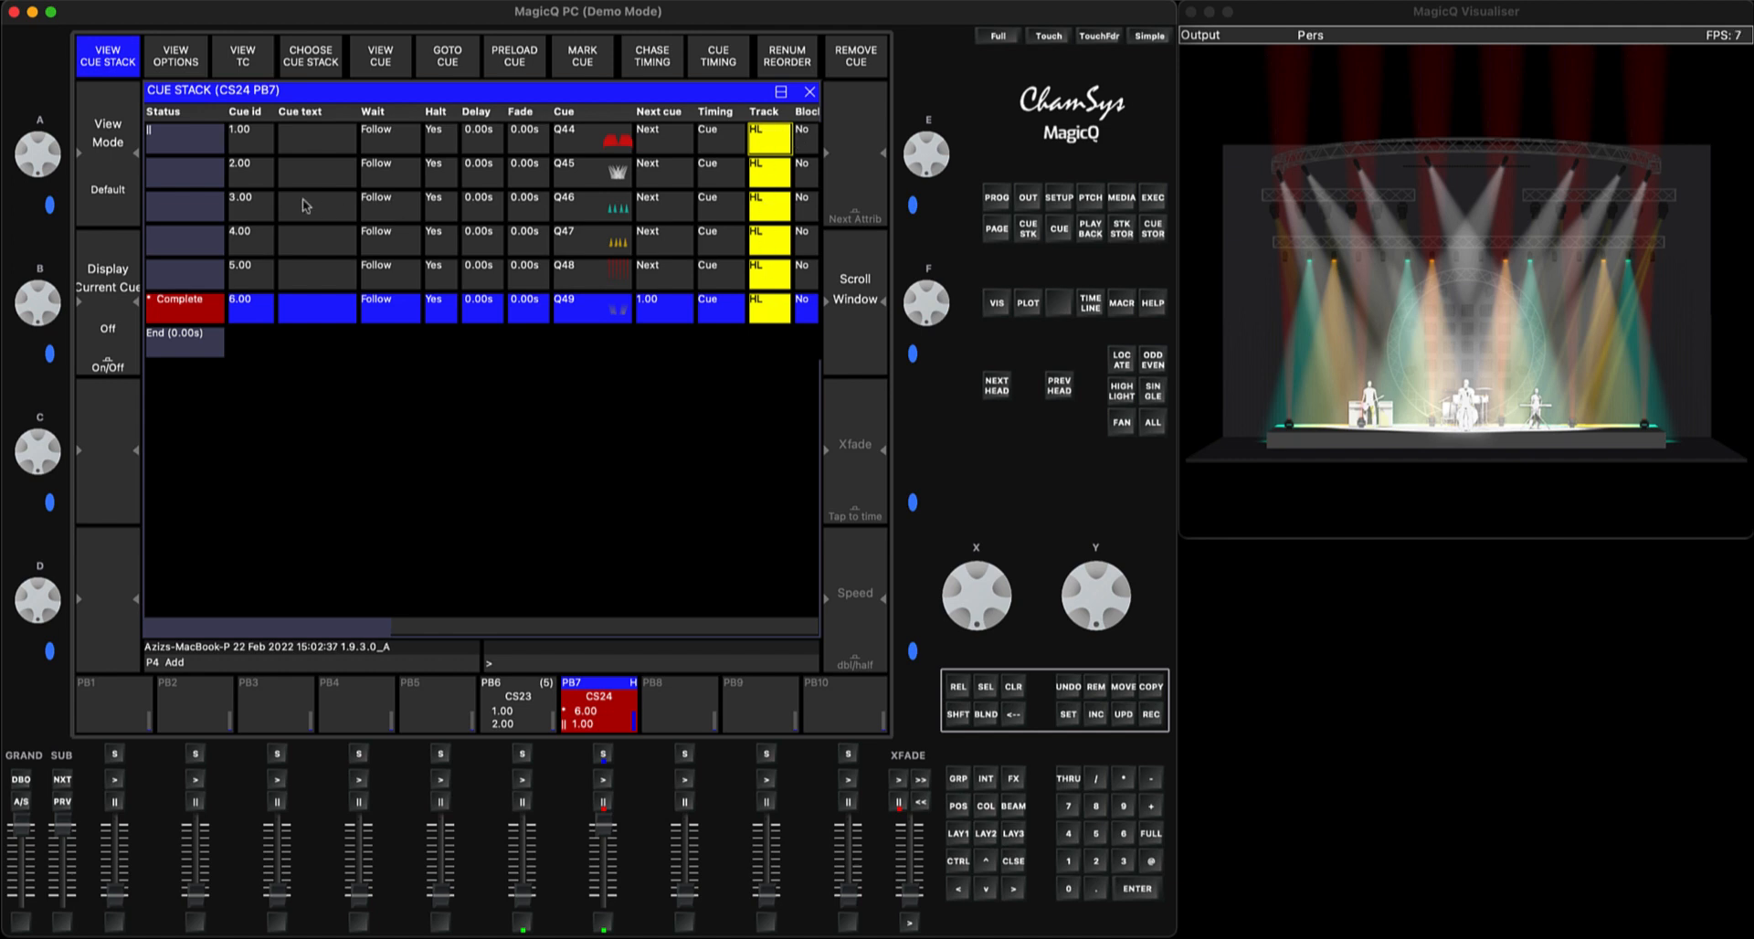
Jump PB7 from cue 6.00 to cue 2.00, then lower its playback level to zero and close the cue stack window
left_click(167, 179)
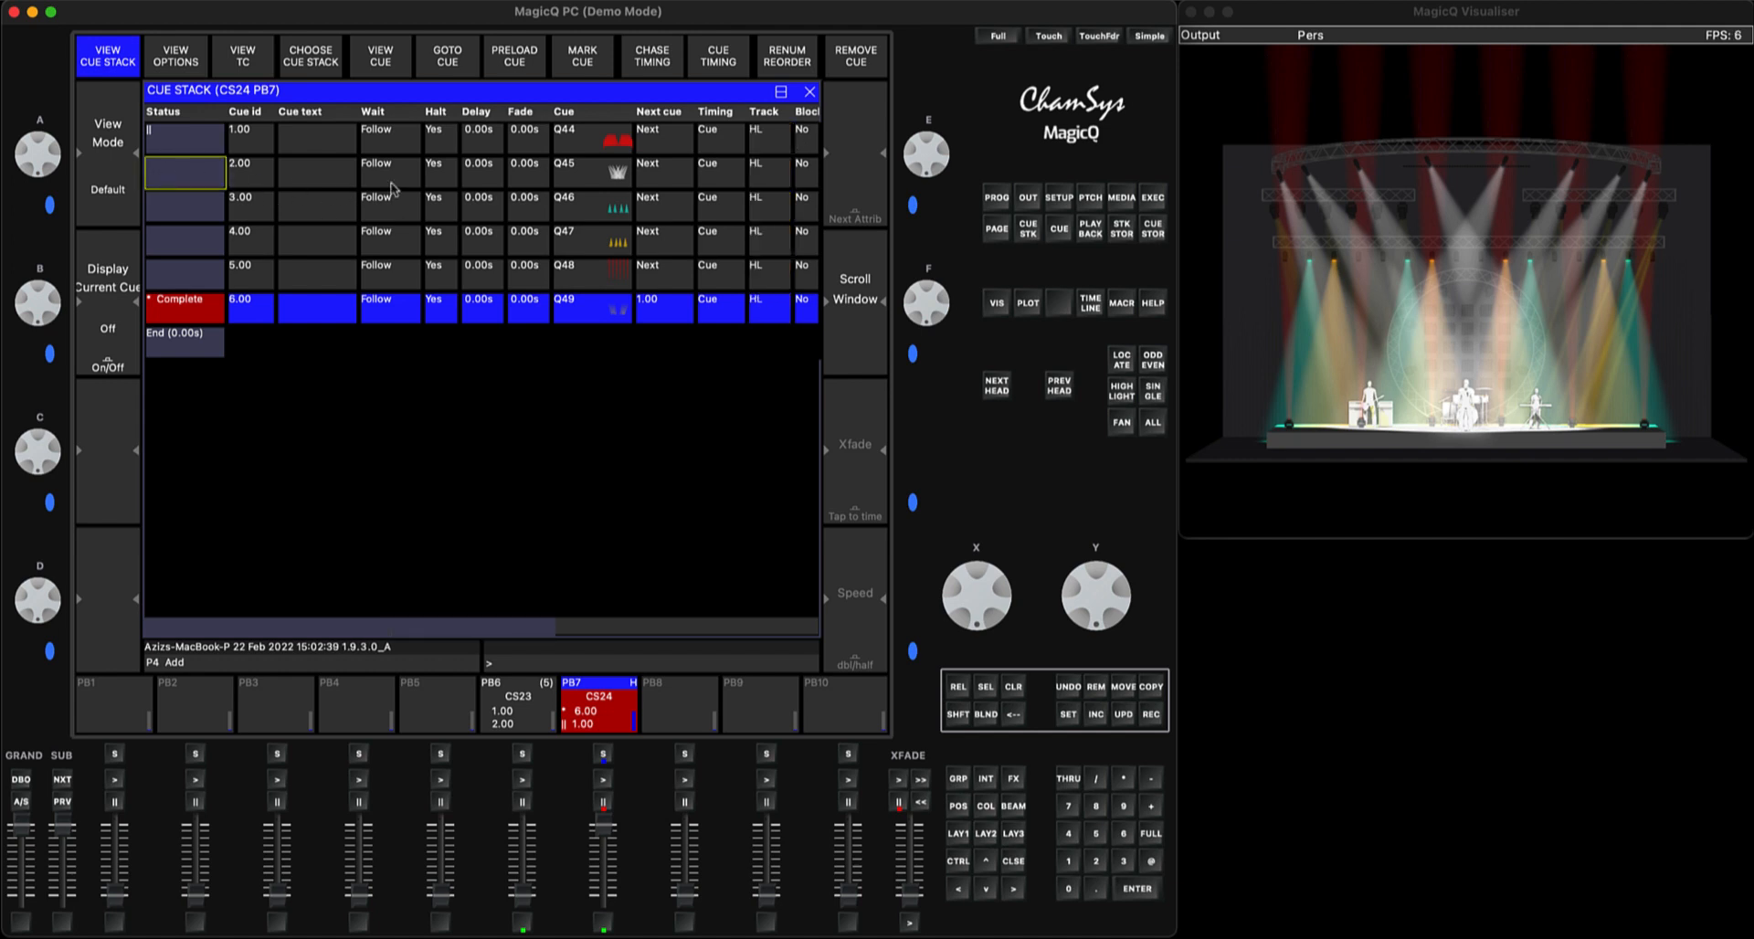
left_click(1138, 889)
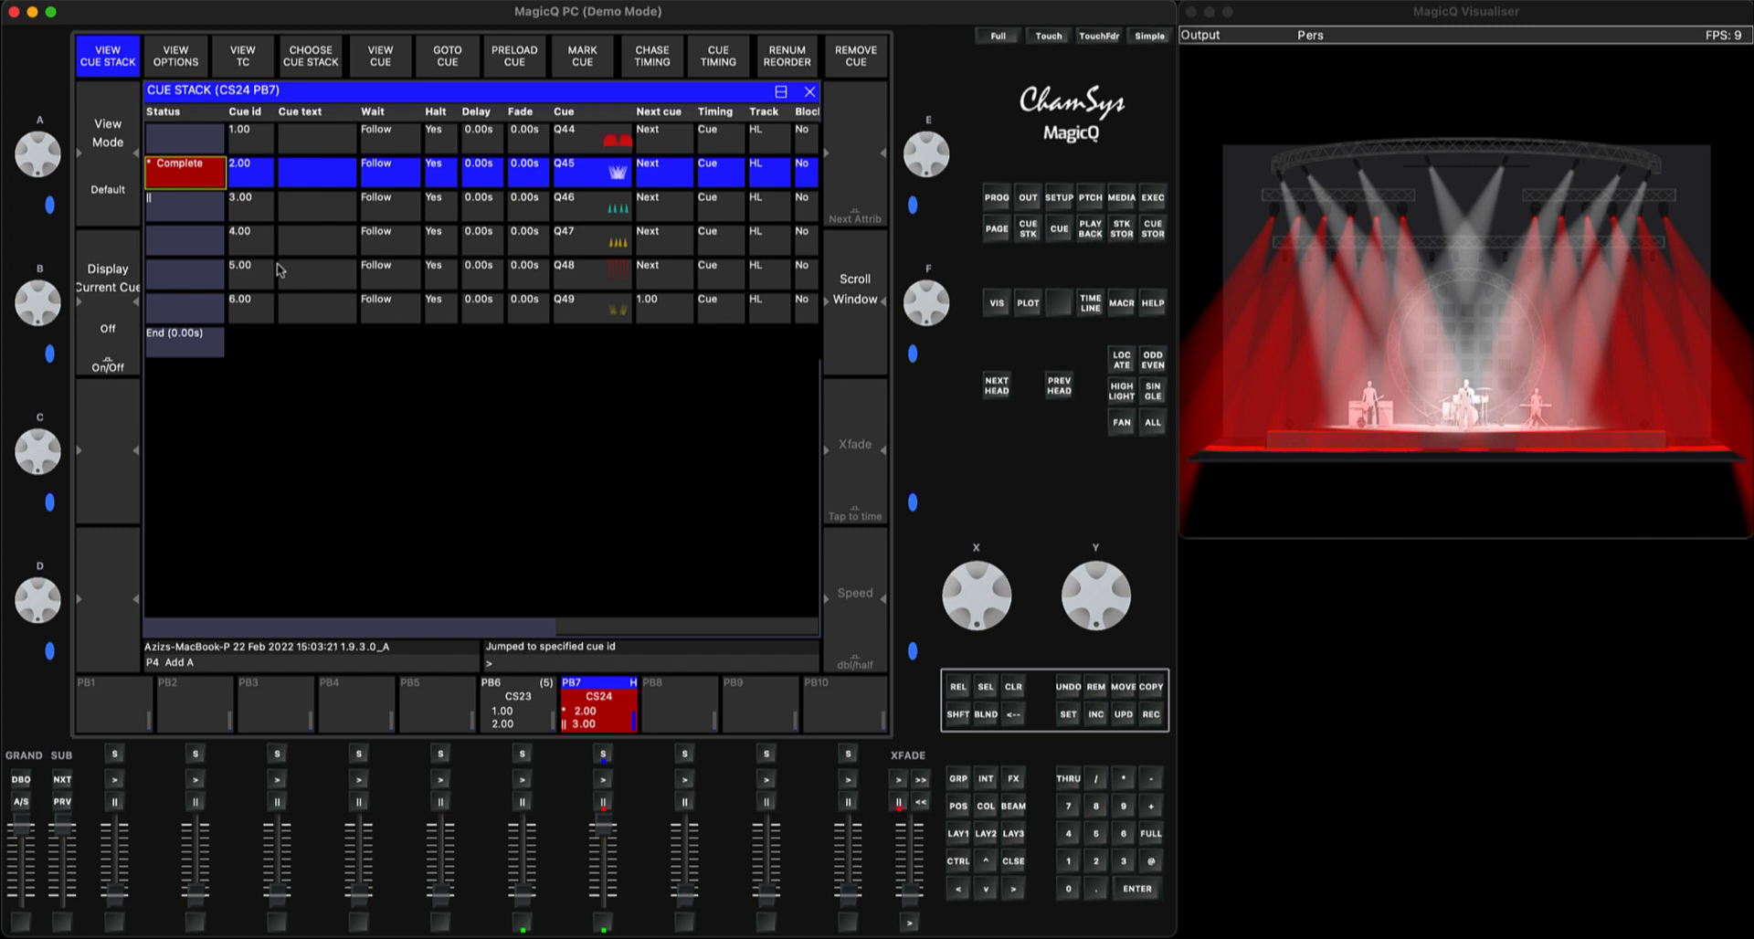
left_click_drag(607, 836, 602, 930)
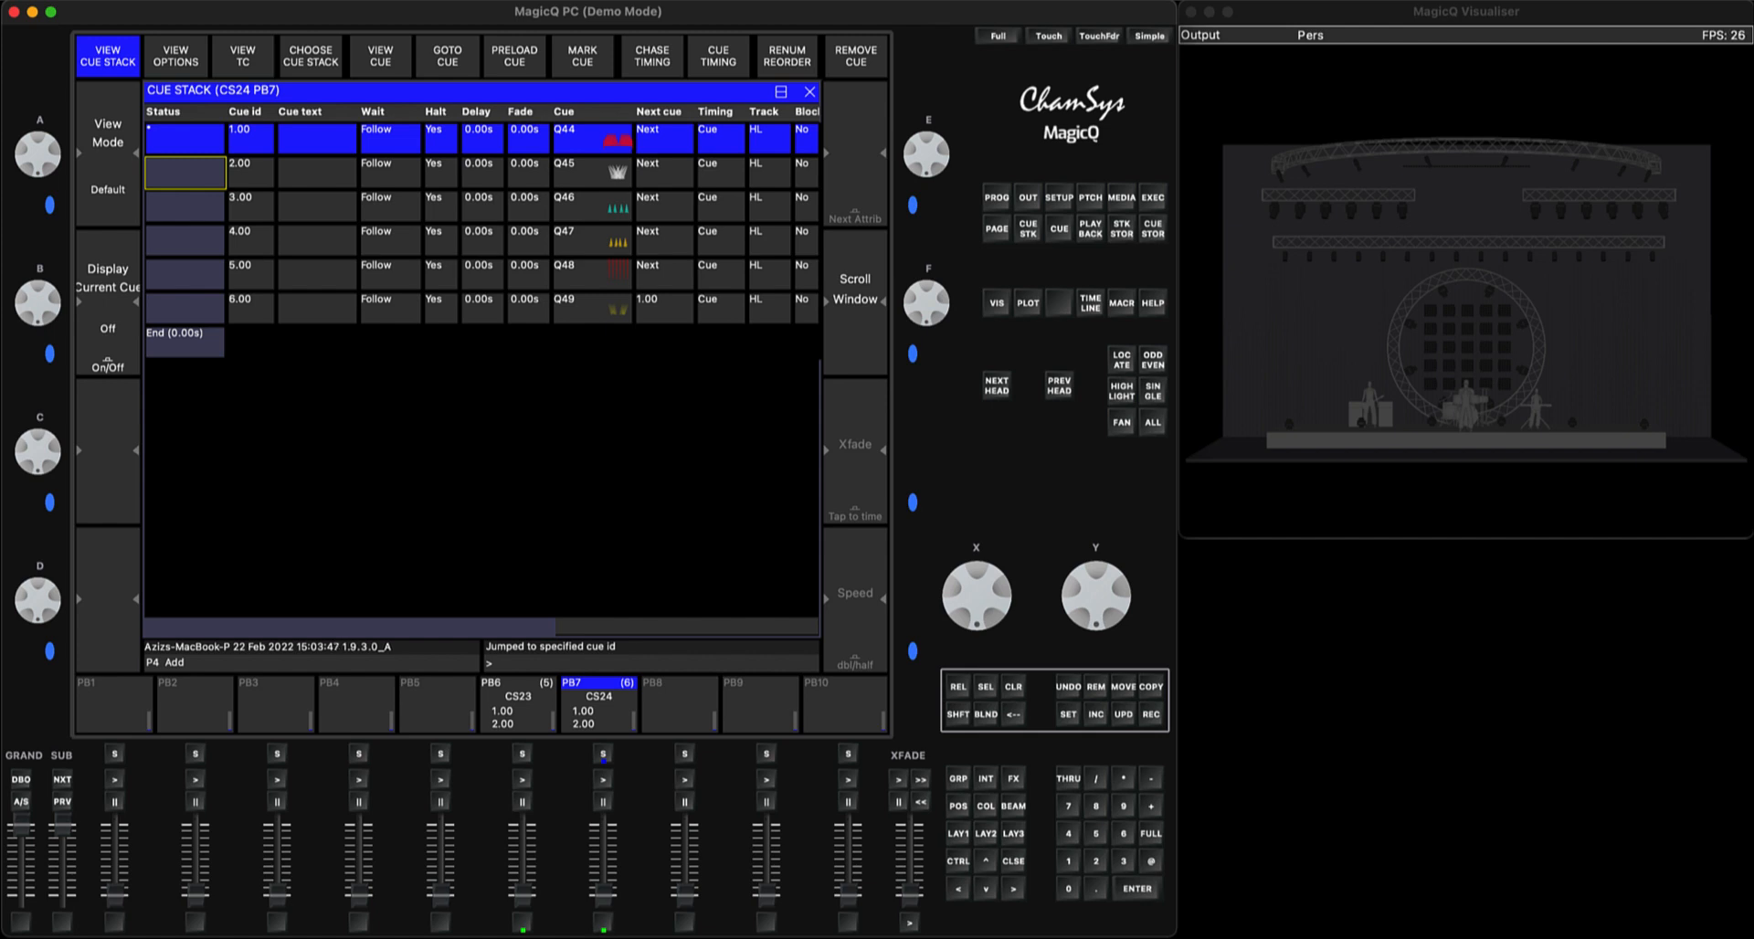
left_click(1015, 861)
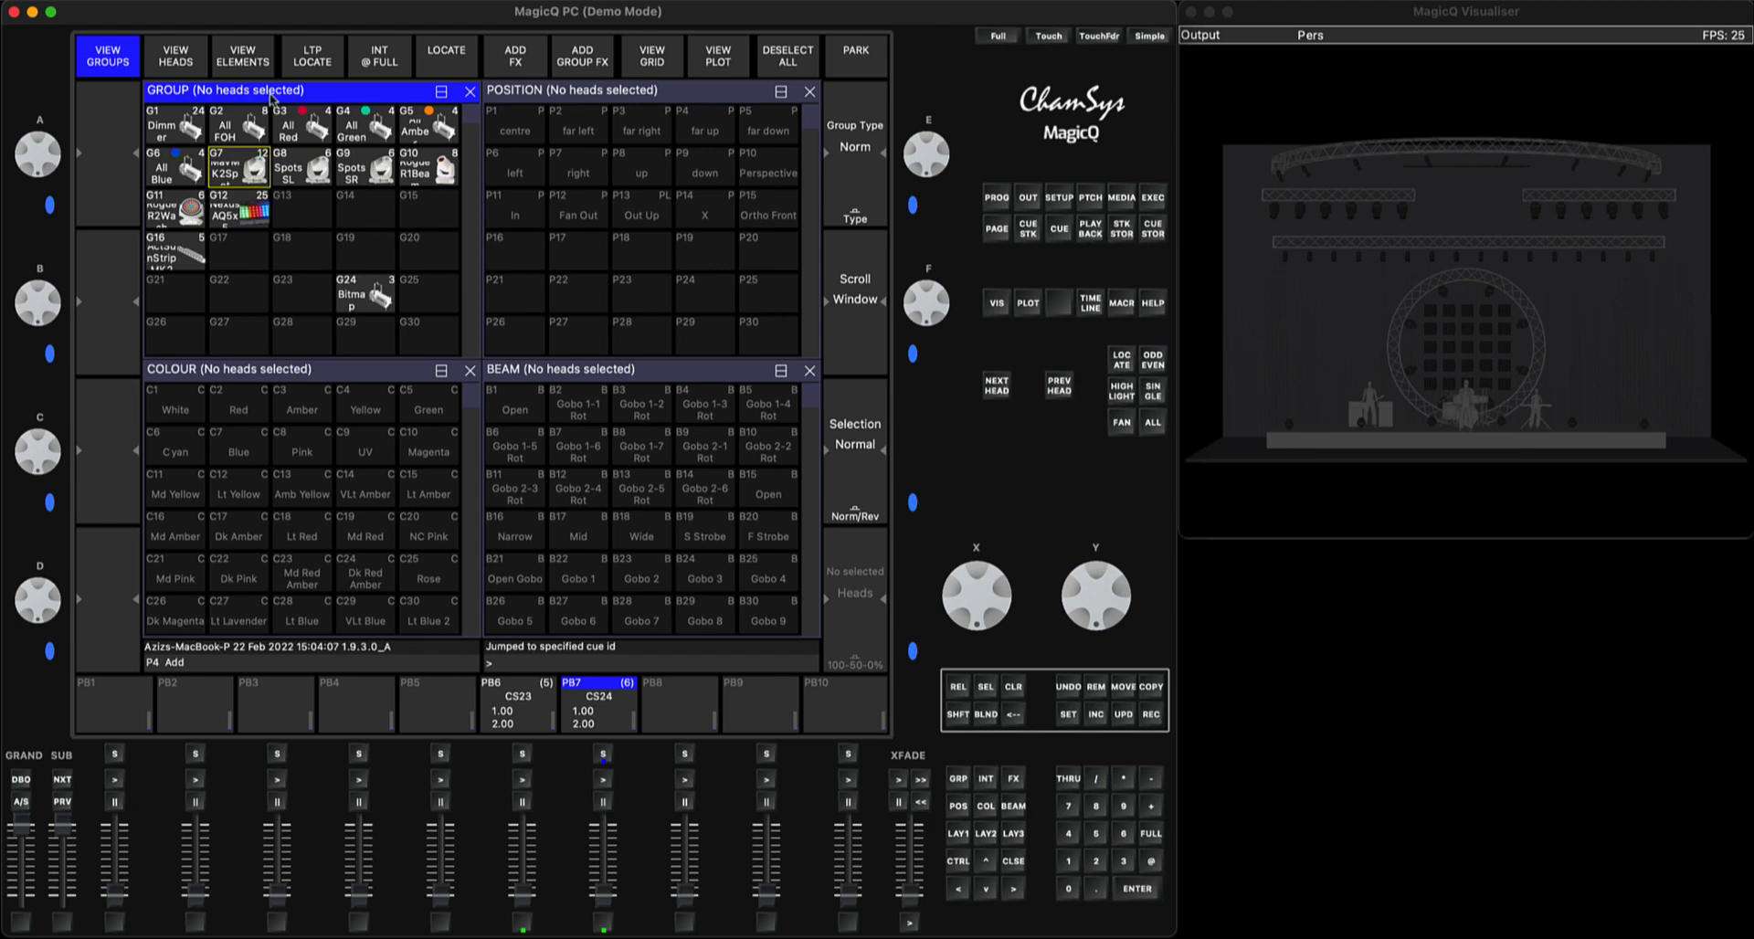
Select the individual FOH heads 1 to 5, set their levels to 0% and check them in the programmer
left_click(181, 58)
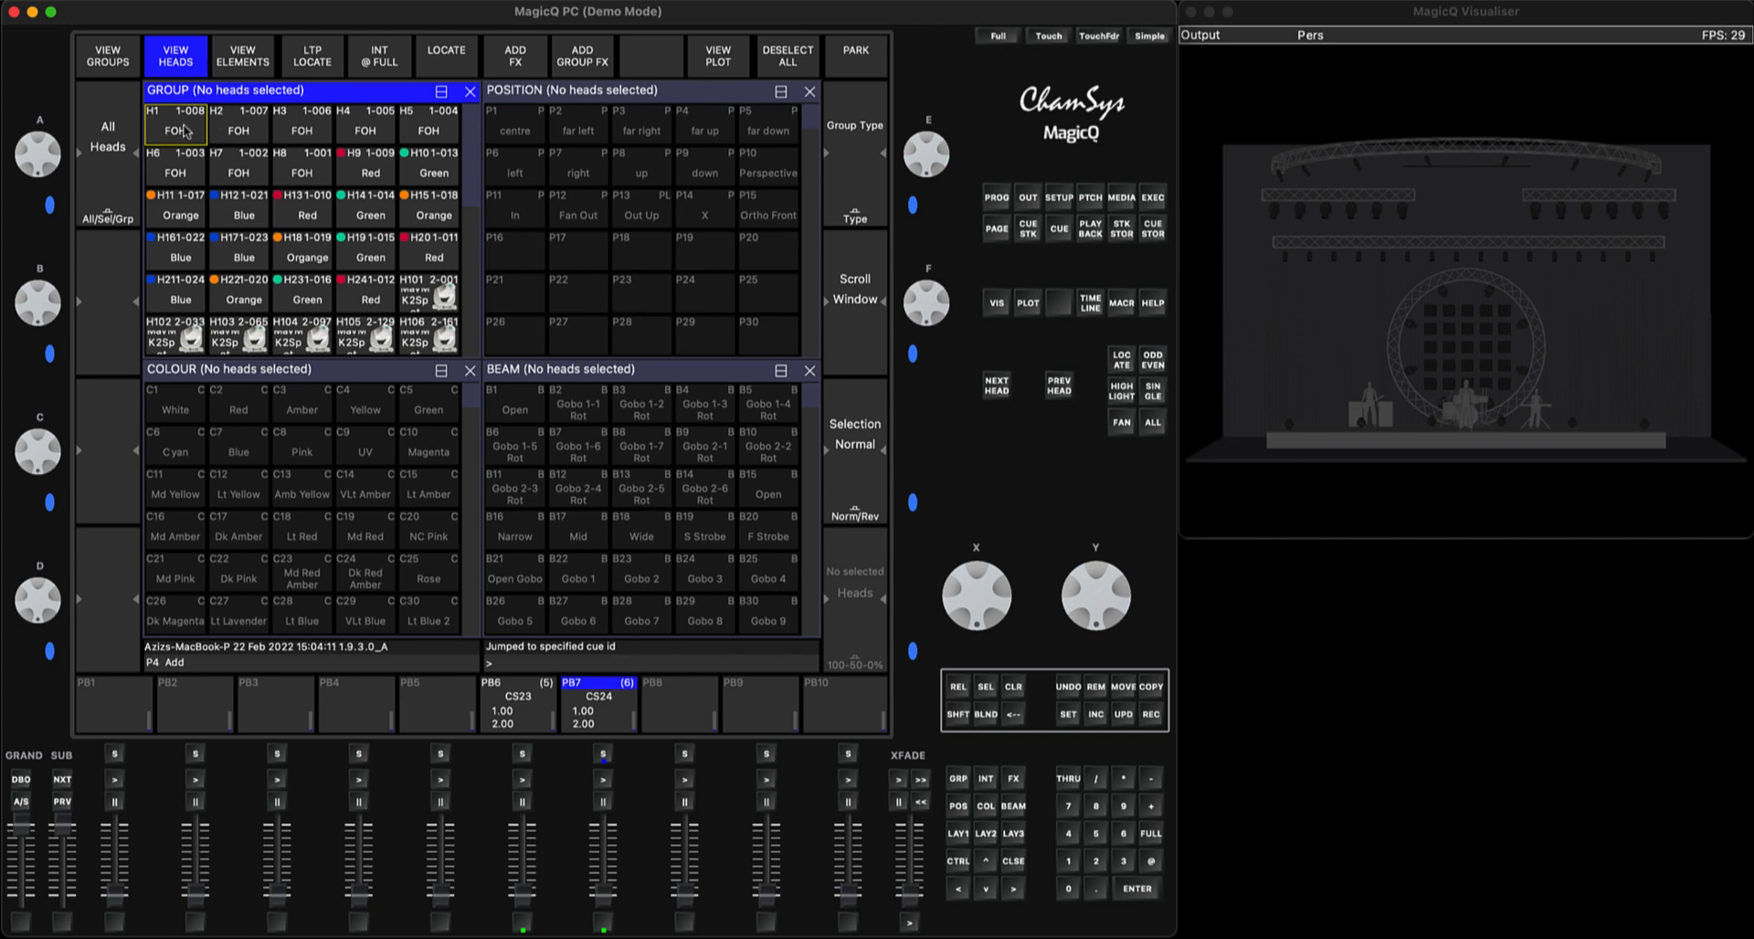
left_click(187, 132)
left_click(240, 133, "shift")
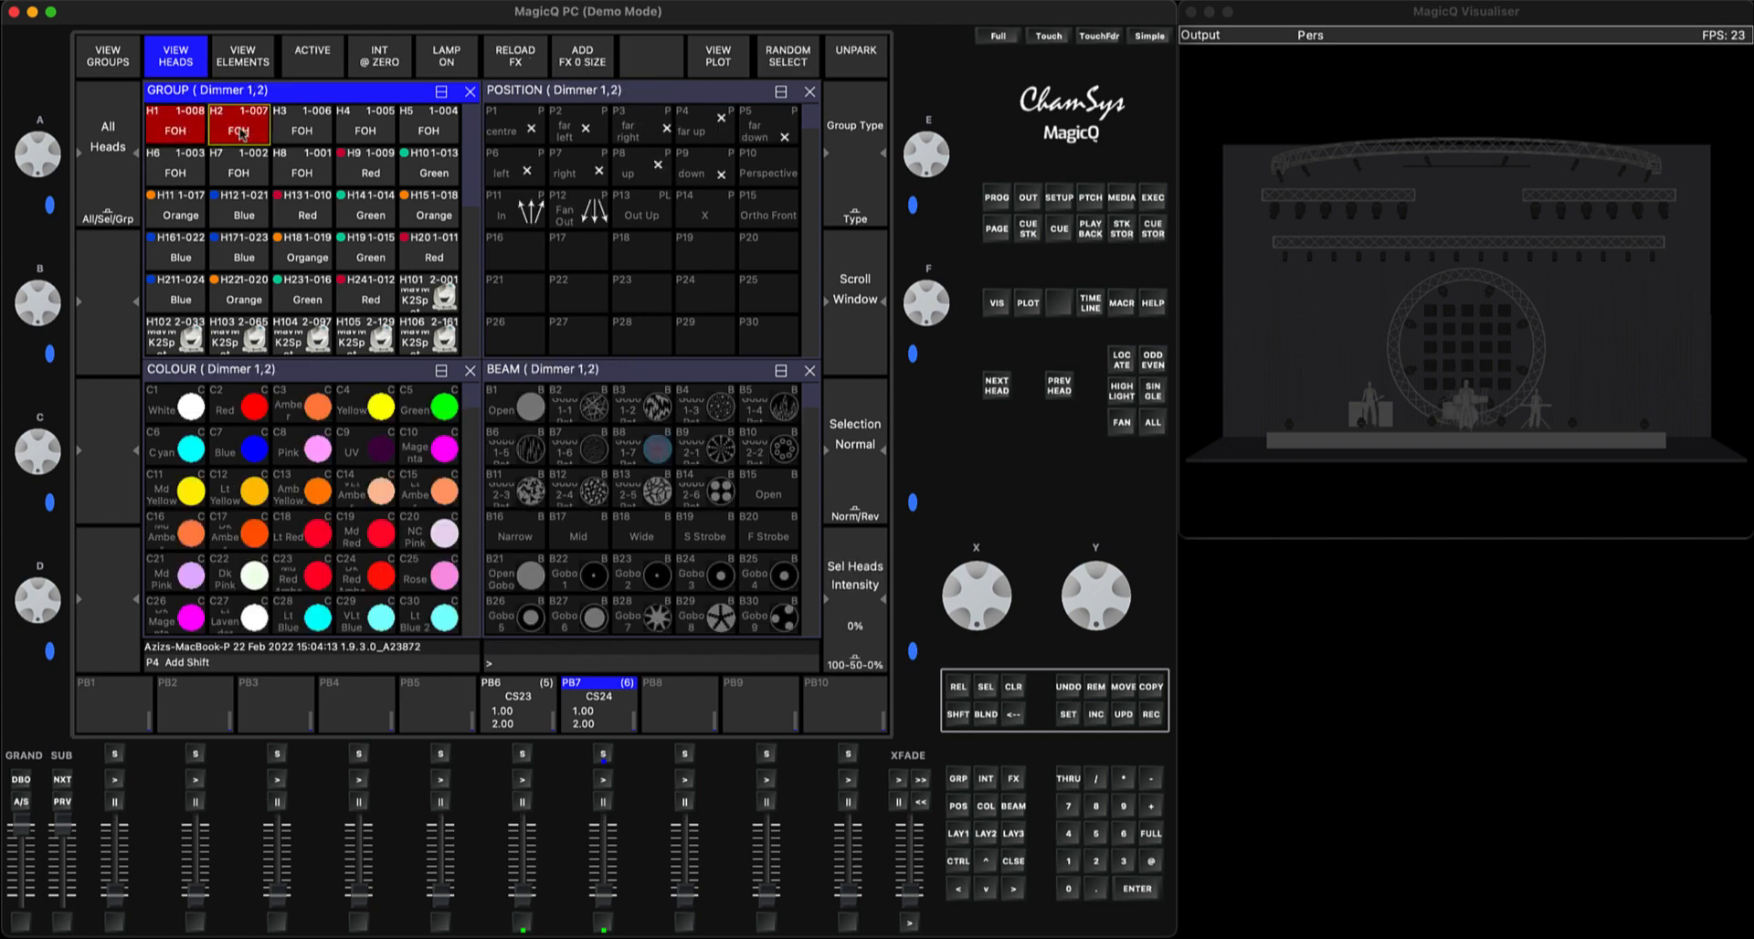
left_click(302, 133, "shift")
left_click(366, 134, "shift")
left_click(426, 134, "shift")
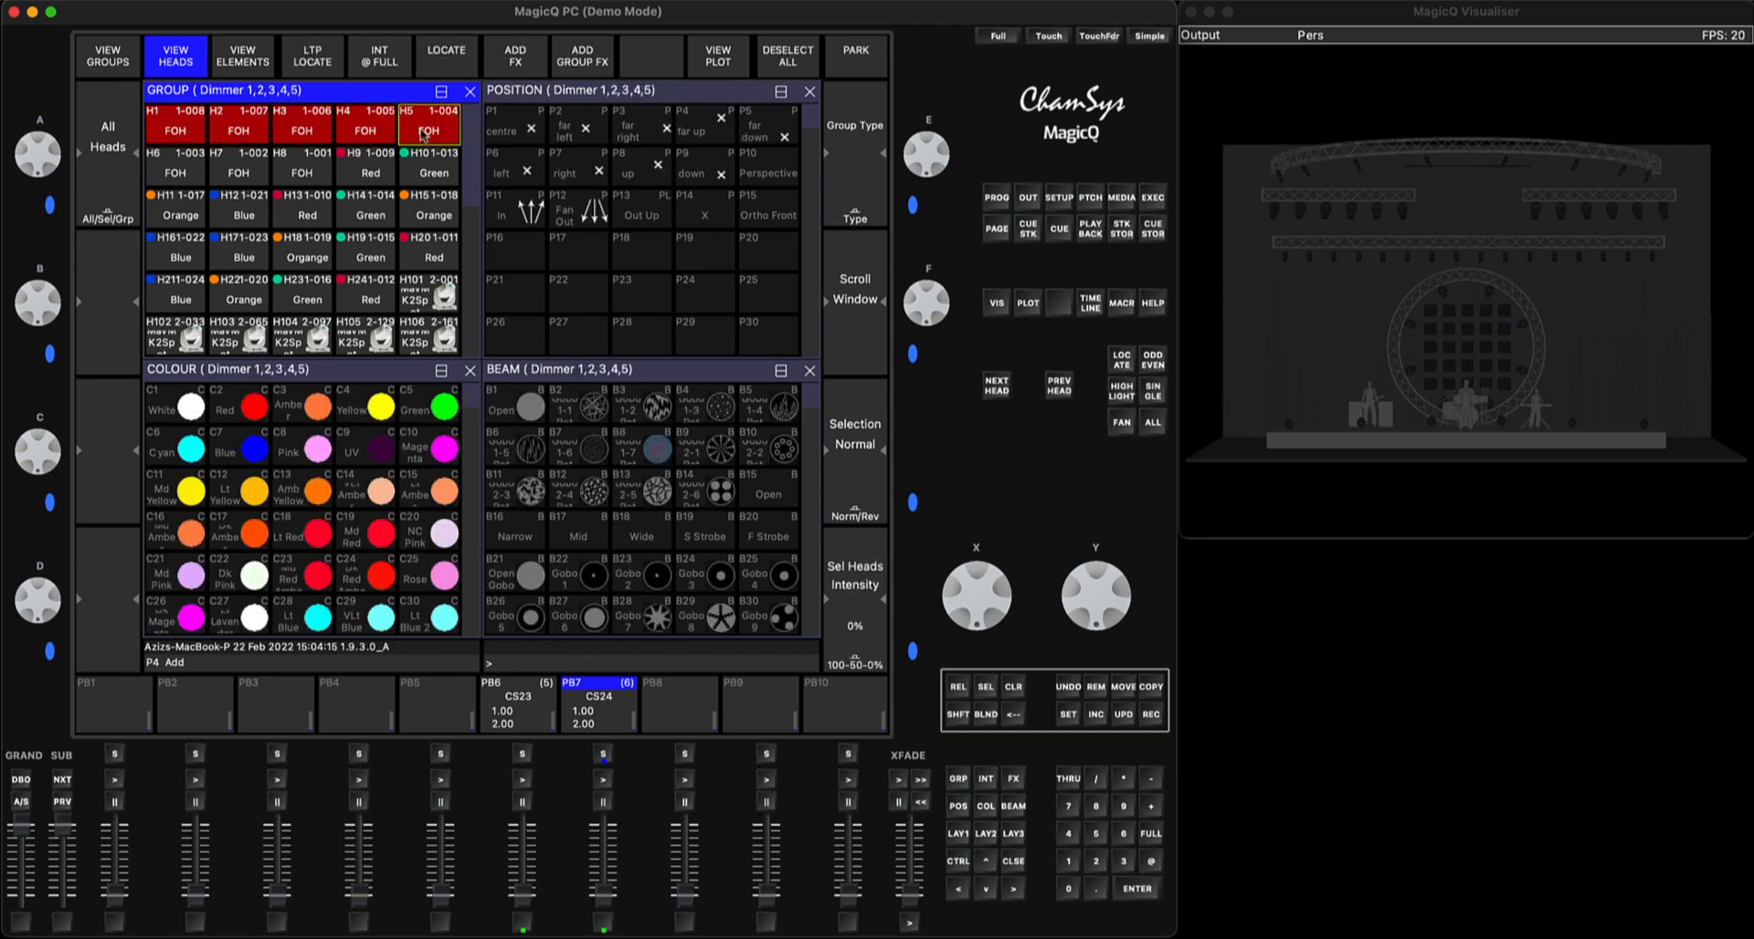
left_click(1151, 860)
left_click(1070, 890)
left_click(1137, 888)
left_click(998, 200)
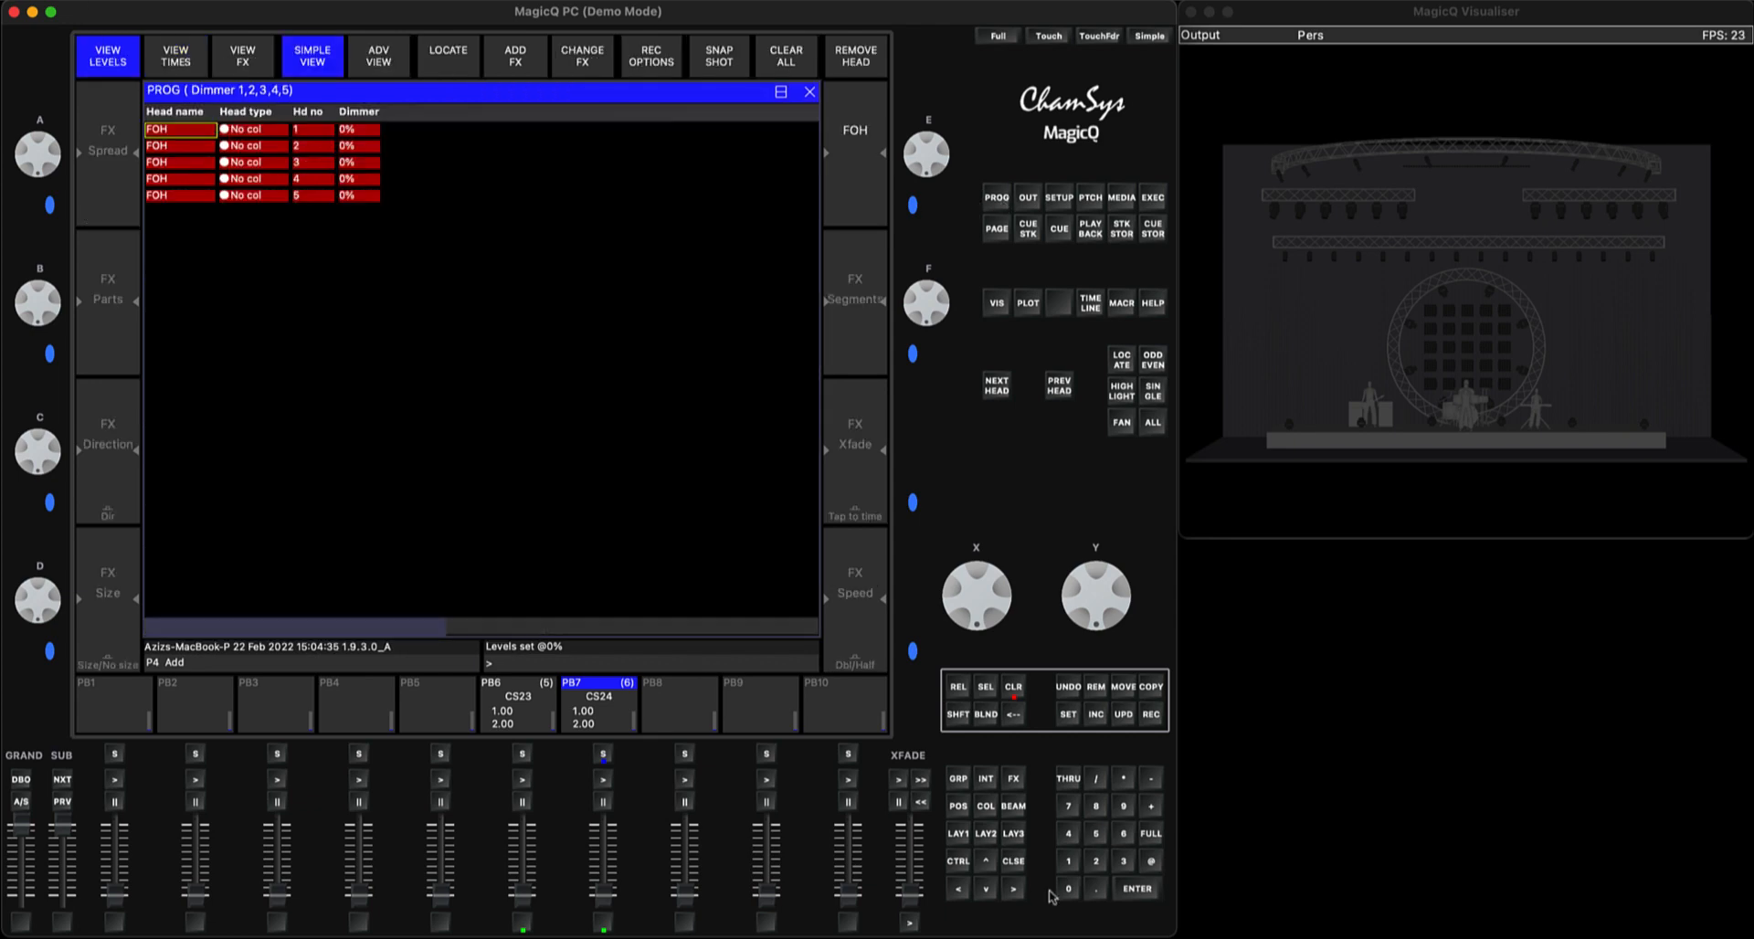
left_click(1022, 859)
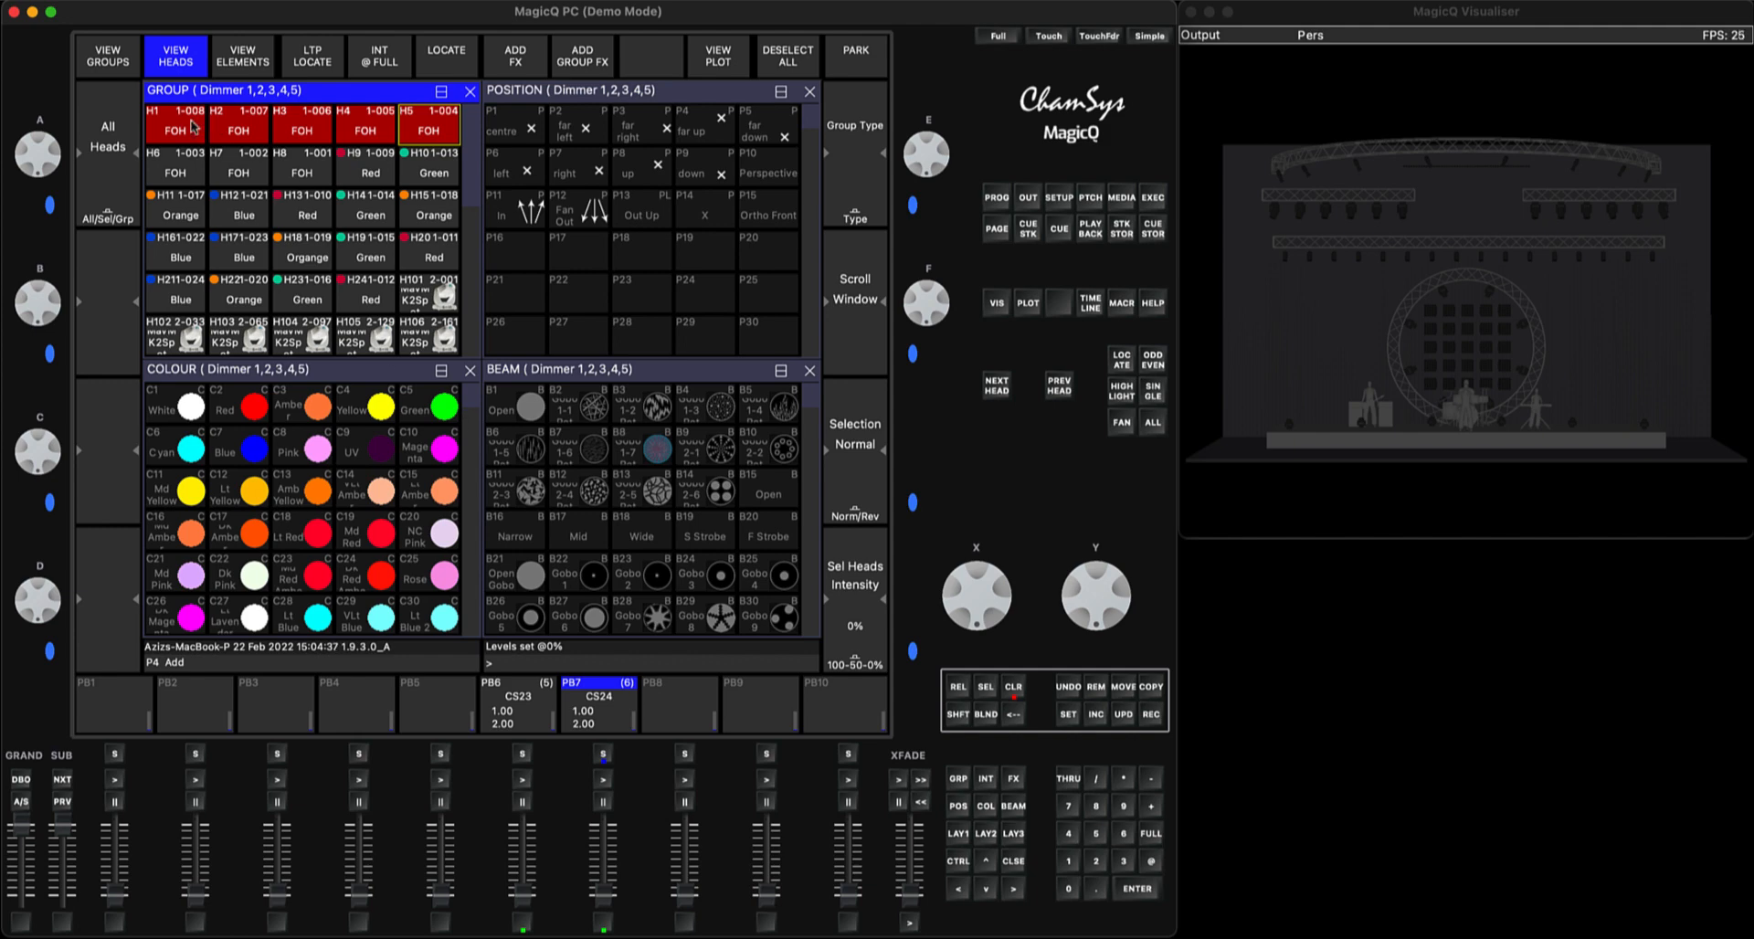
Set FOH head 1 to full and check the levels of the five heads in the programmer
left_click(179, 125)
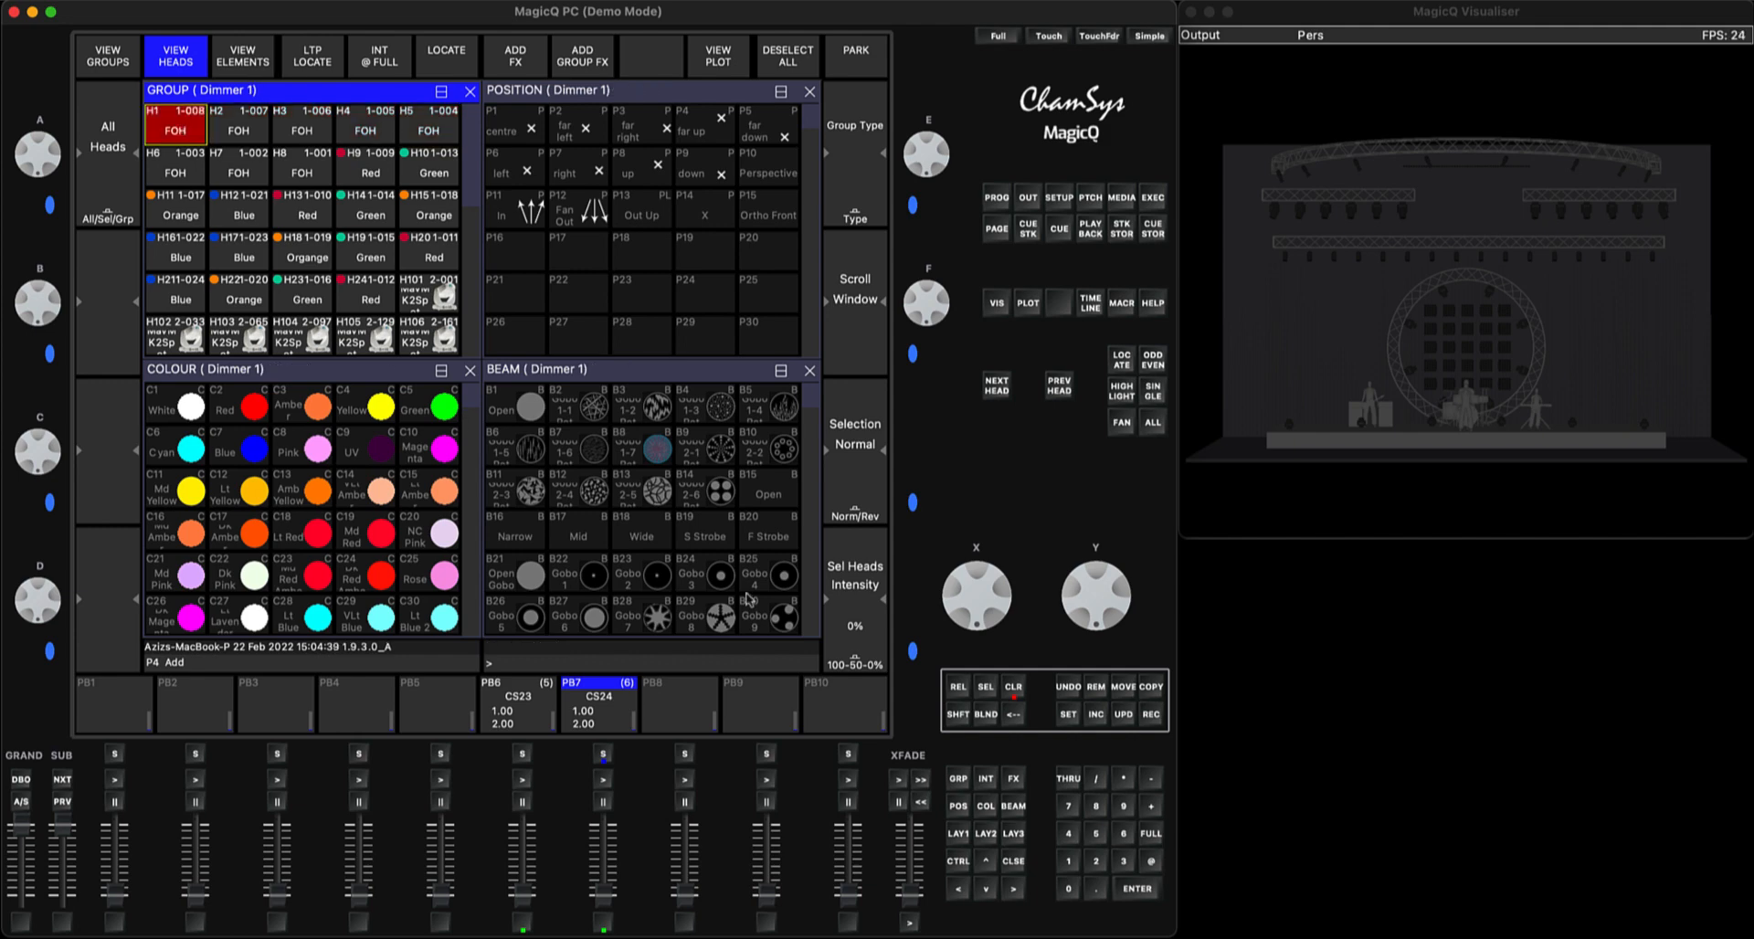
scroll(776, 630, "down", 10)
left_click(1152, 866)
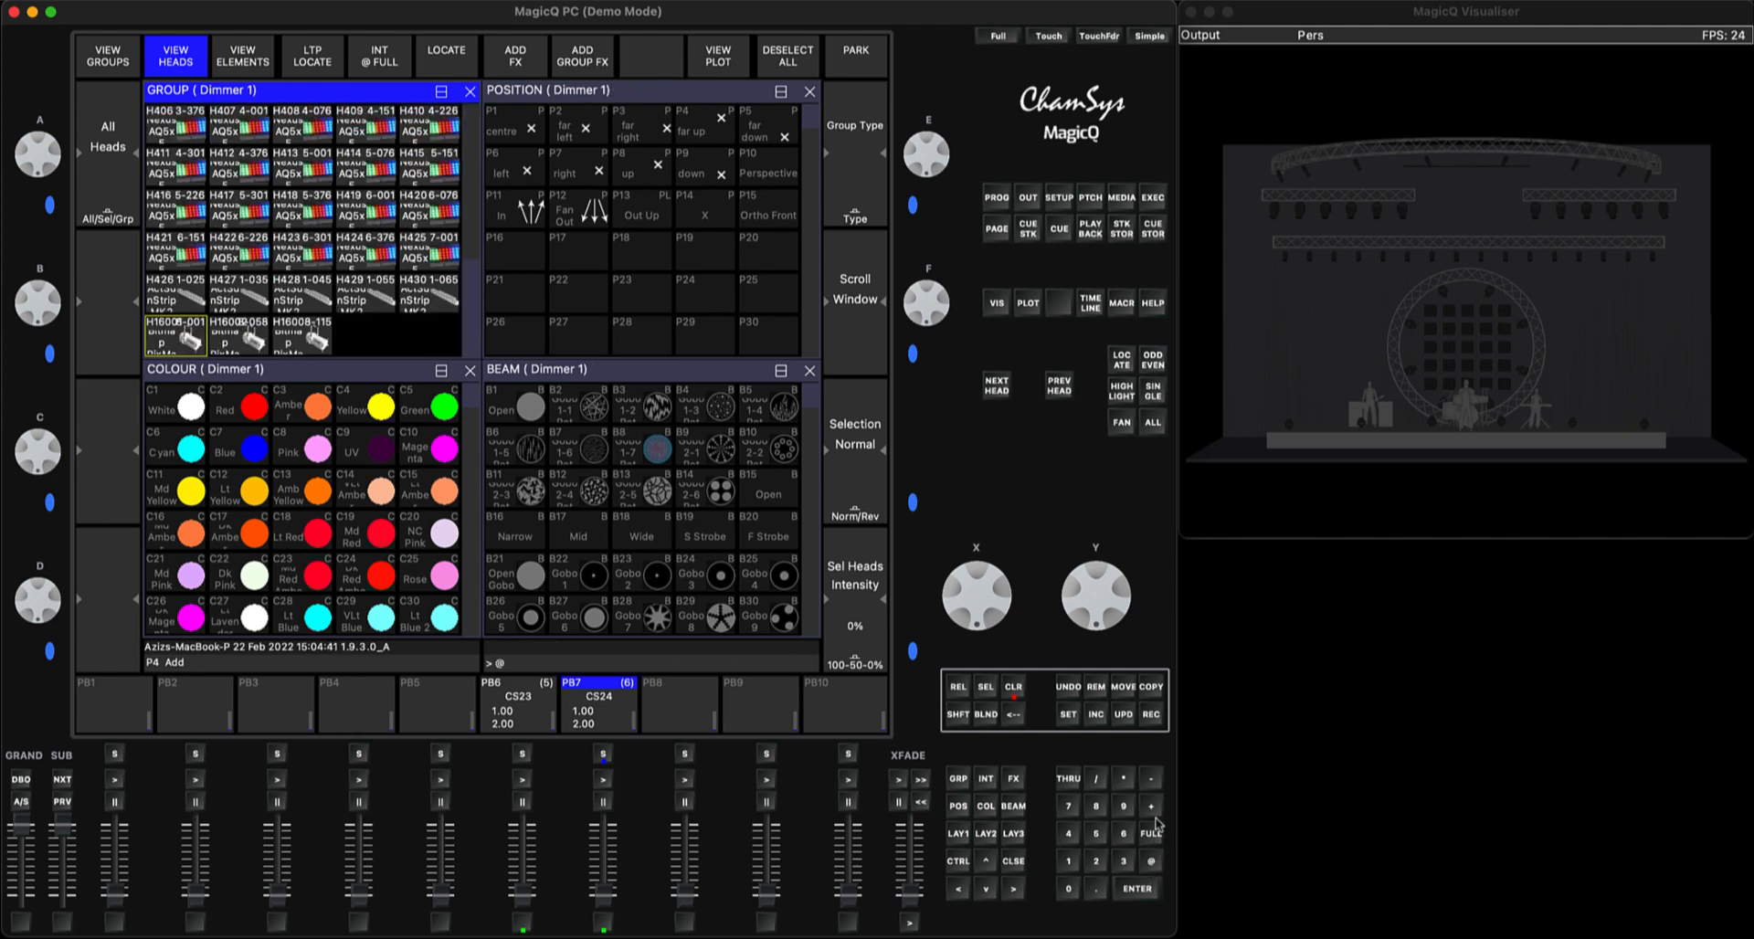
left_click(1152, 836)
left_click(1149, 893)
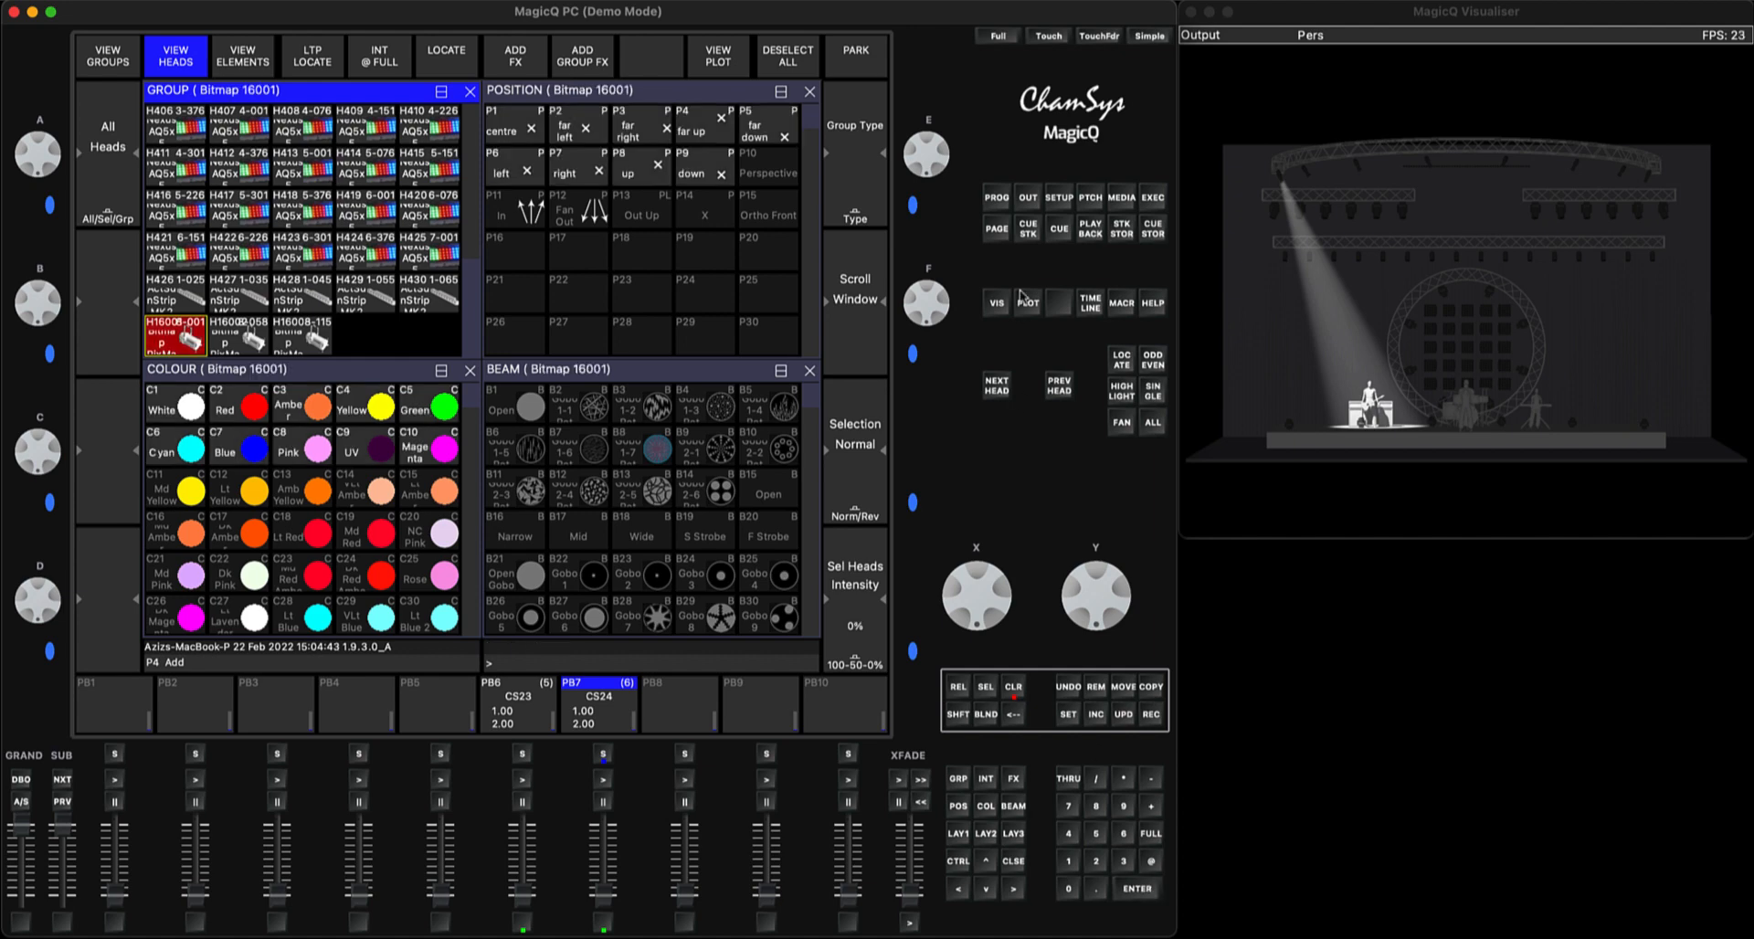
left_click(996, 198)
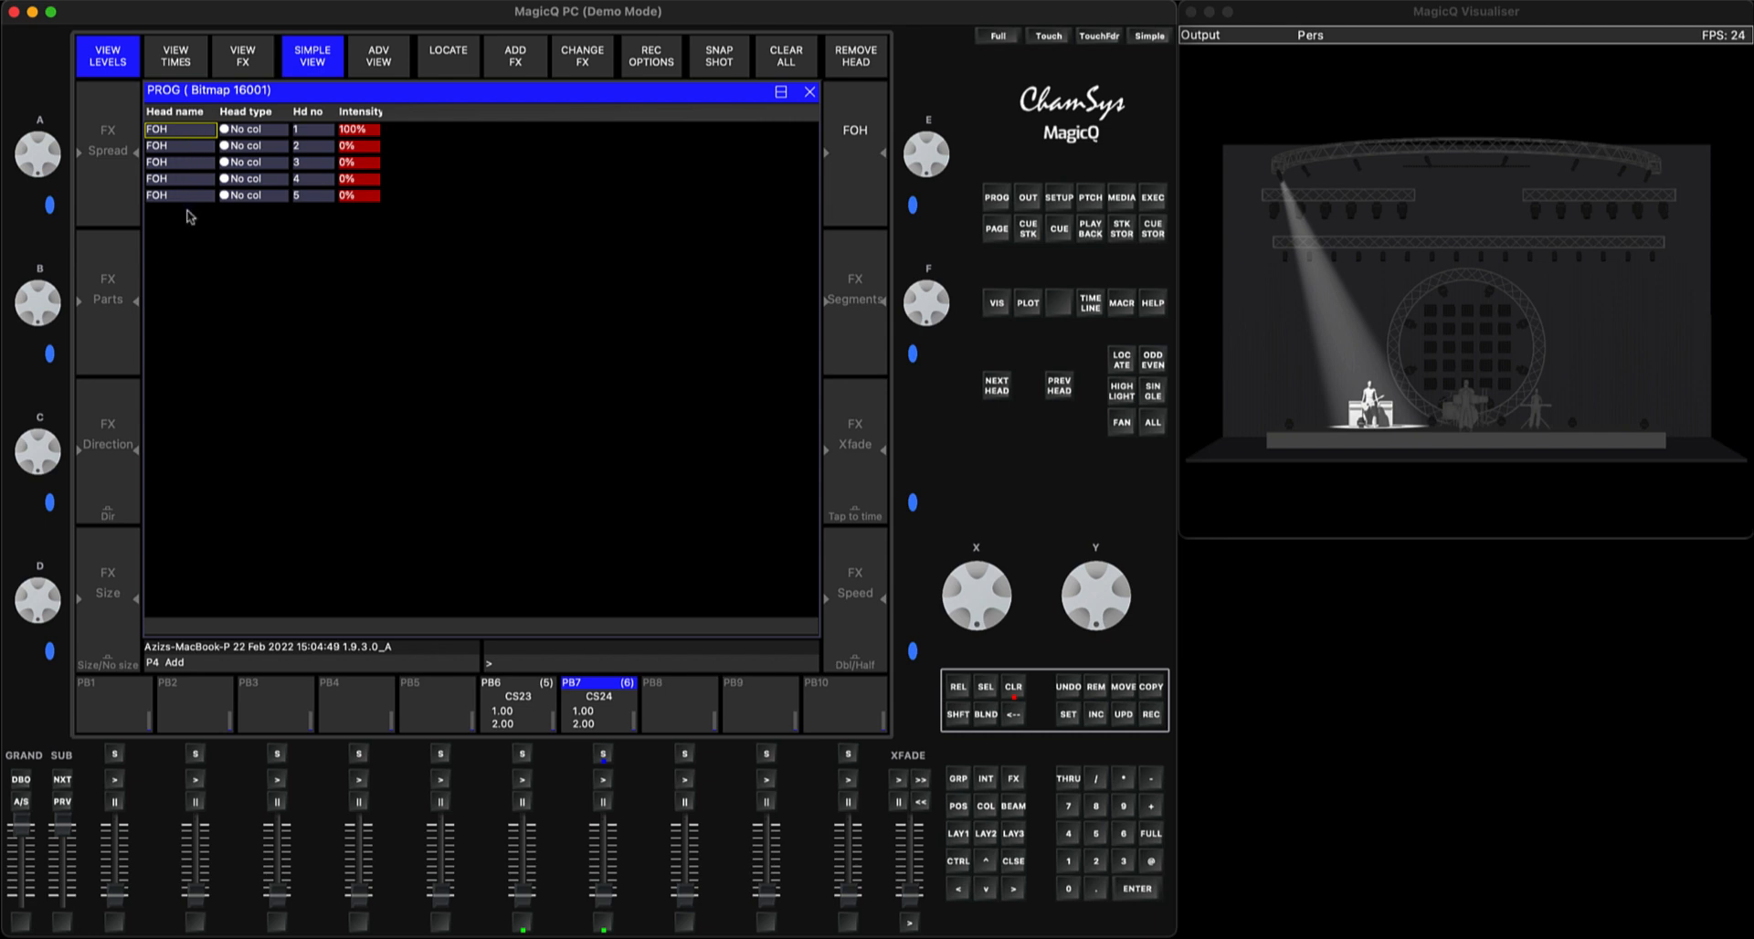
left_click(390, 369)
Record the programmer as cue 1.00 on PB10 and clear the programmer
left_click(1148, 718)
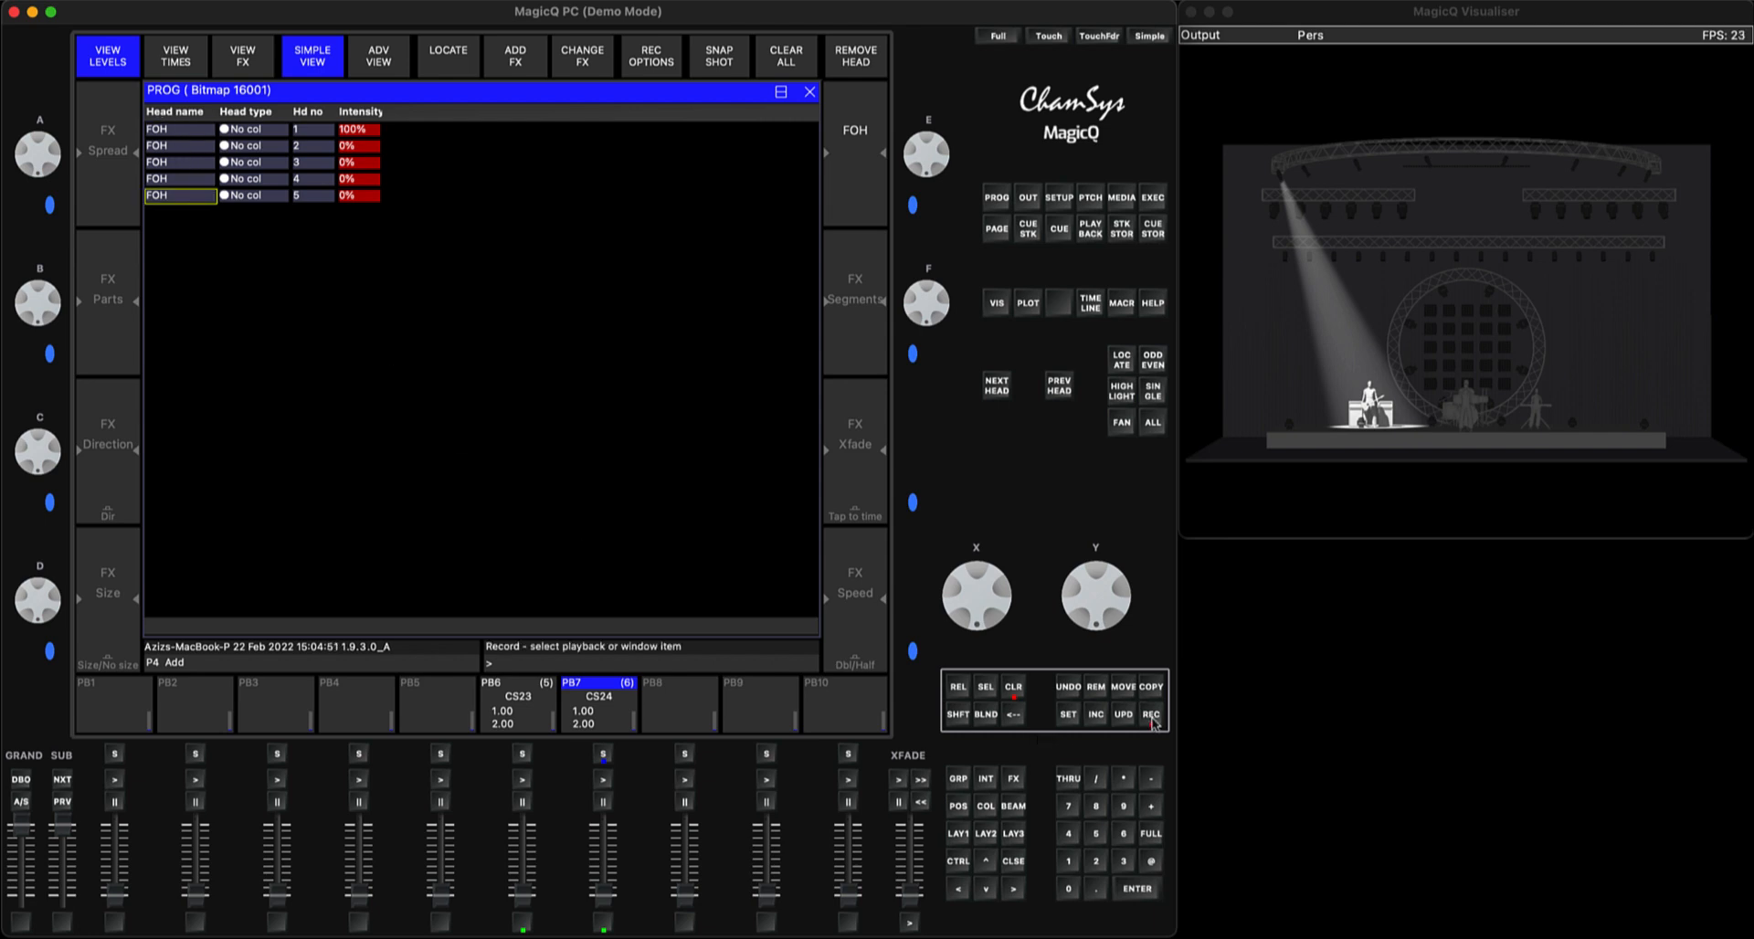
left_click(848, 754)
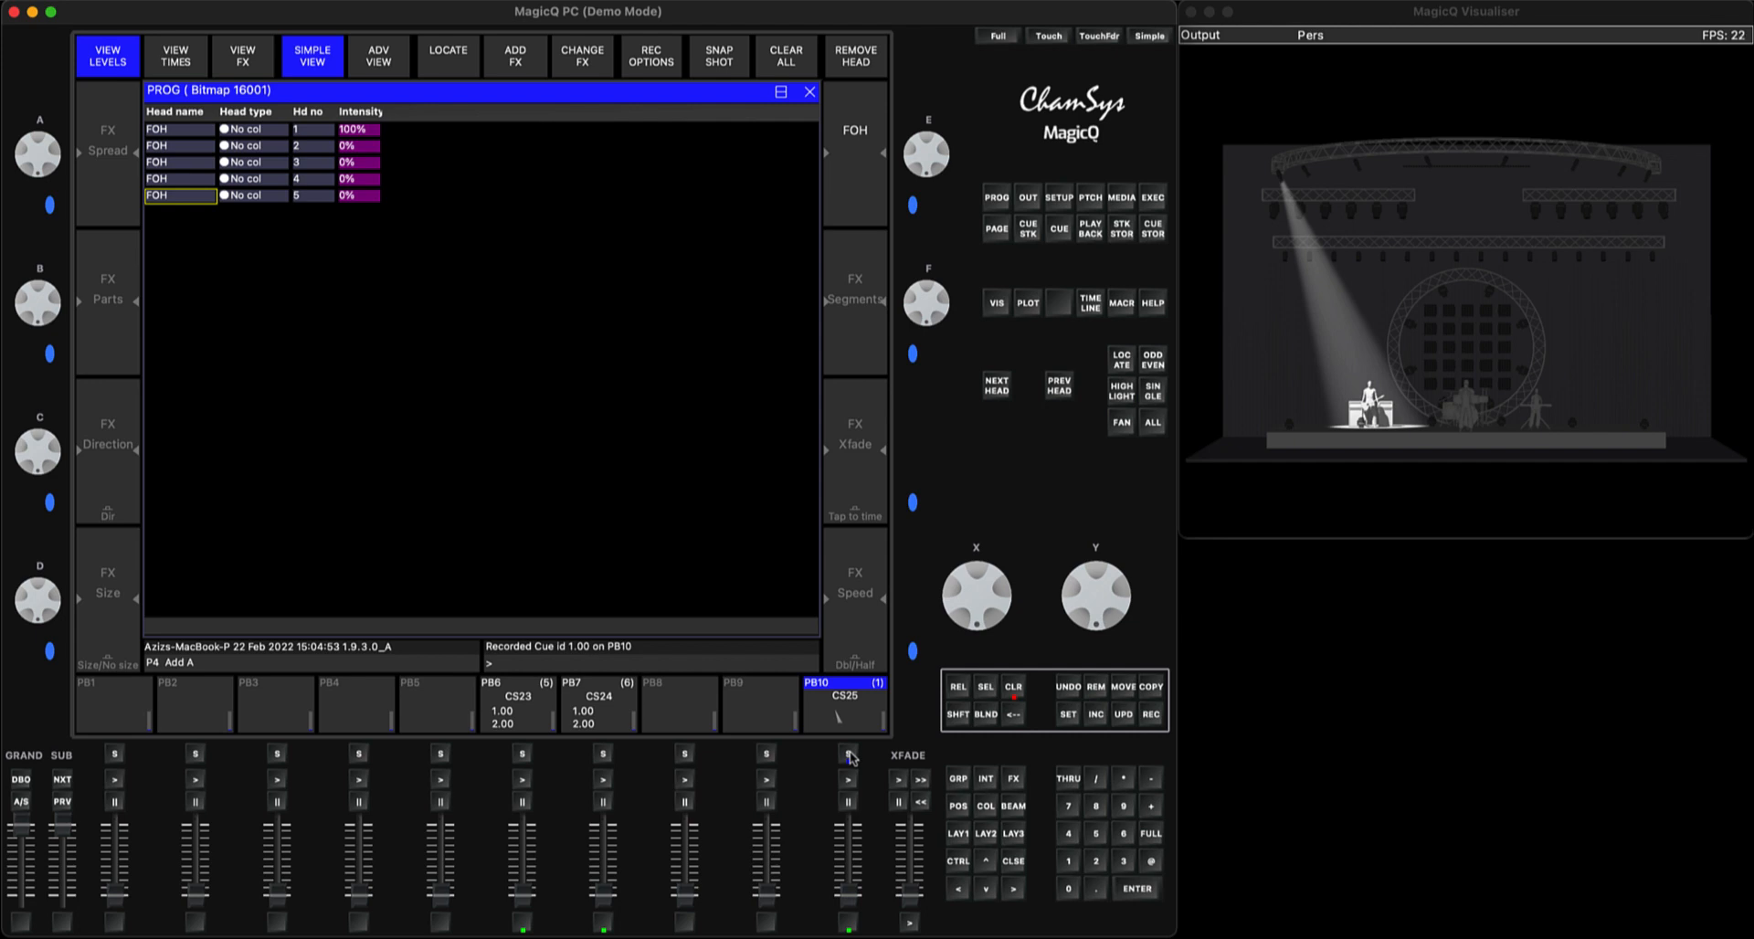
left_click(1014, 690)
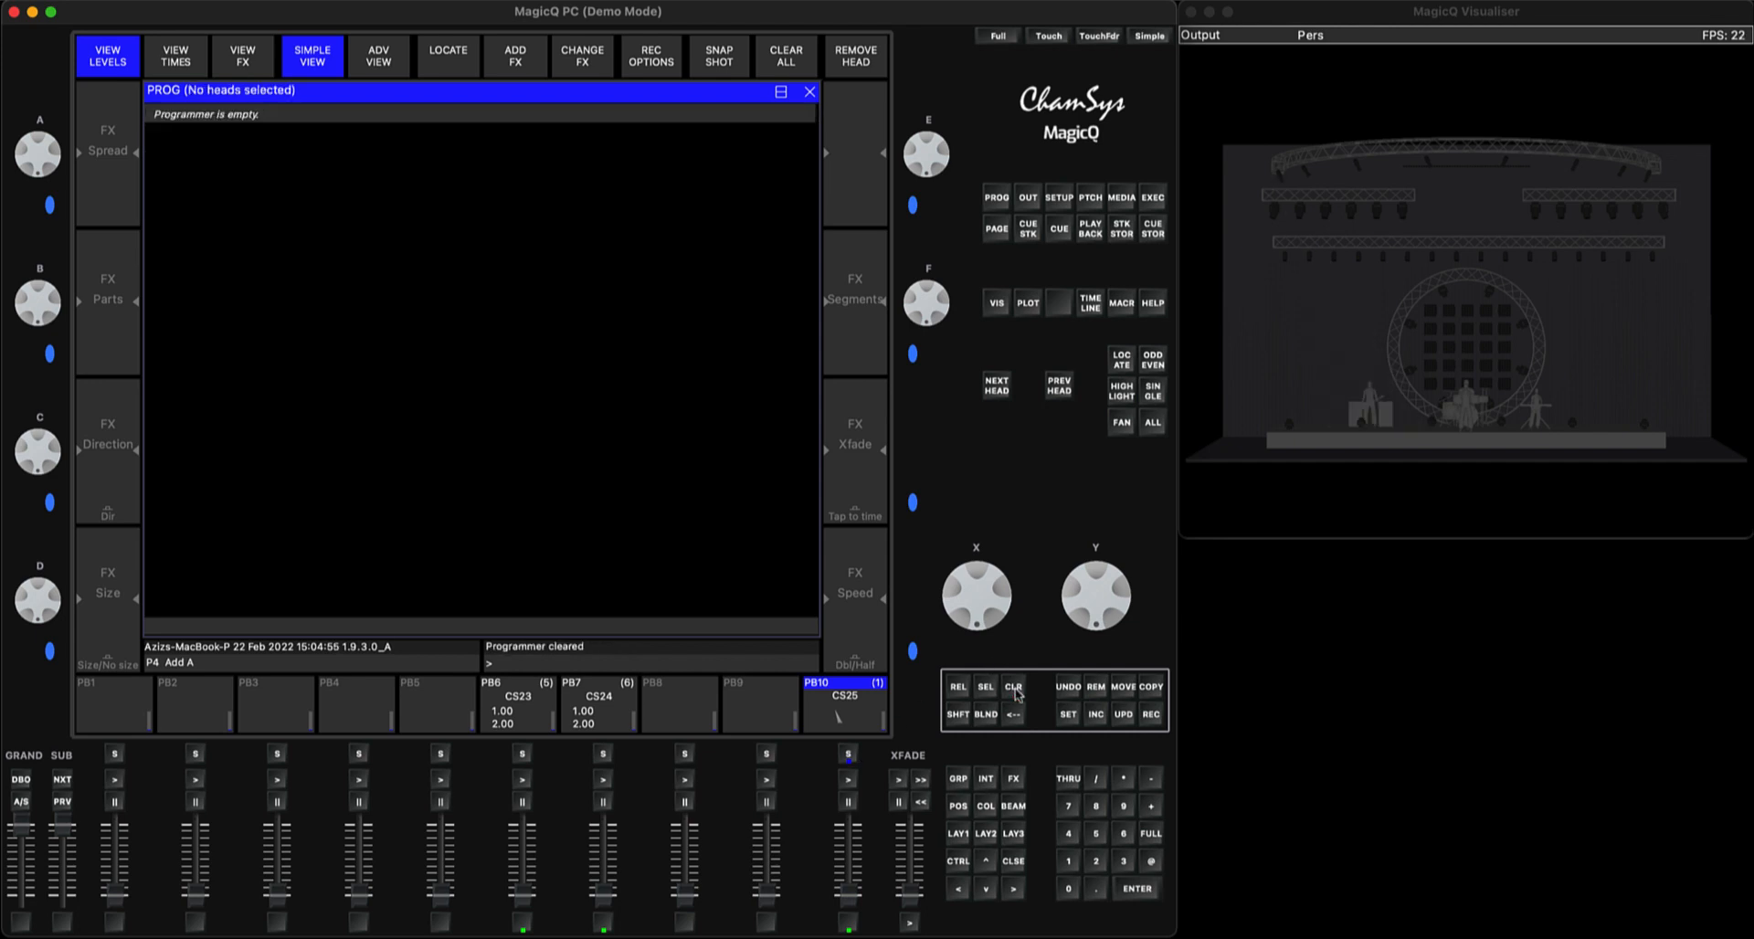
Locate only FOH head 2, record it as the second cue on PB10 and clear the programmer
left_click(959, 836)
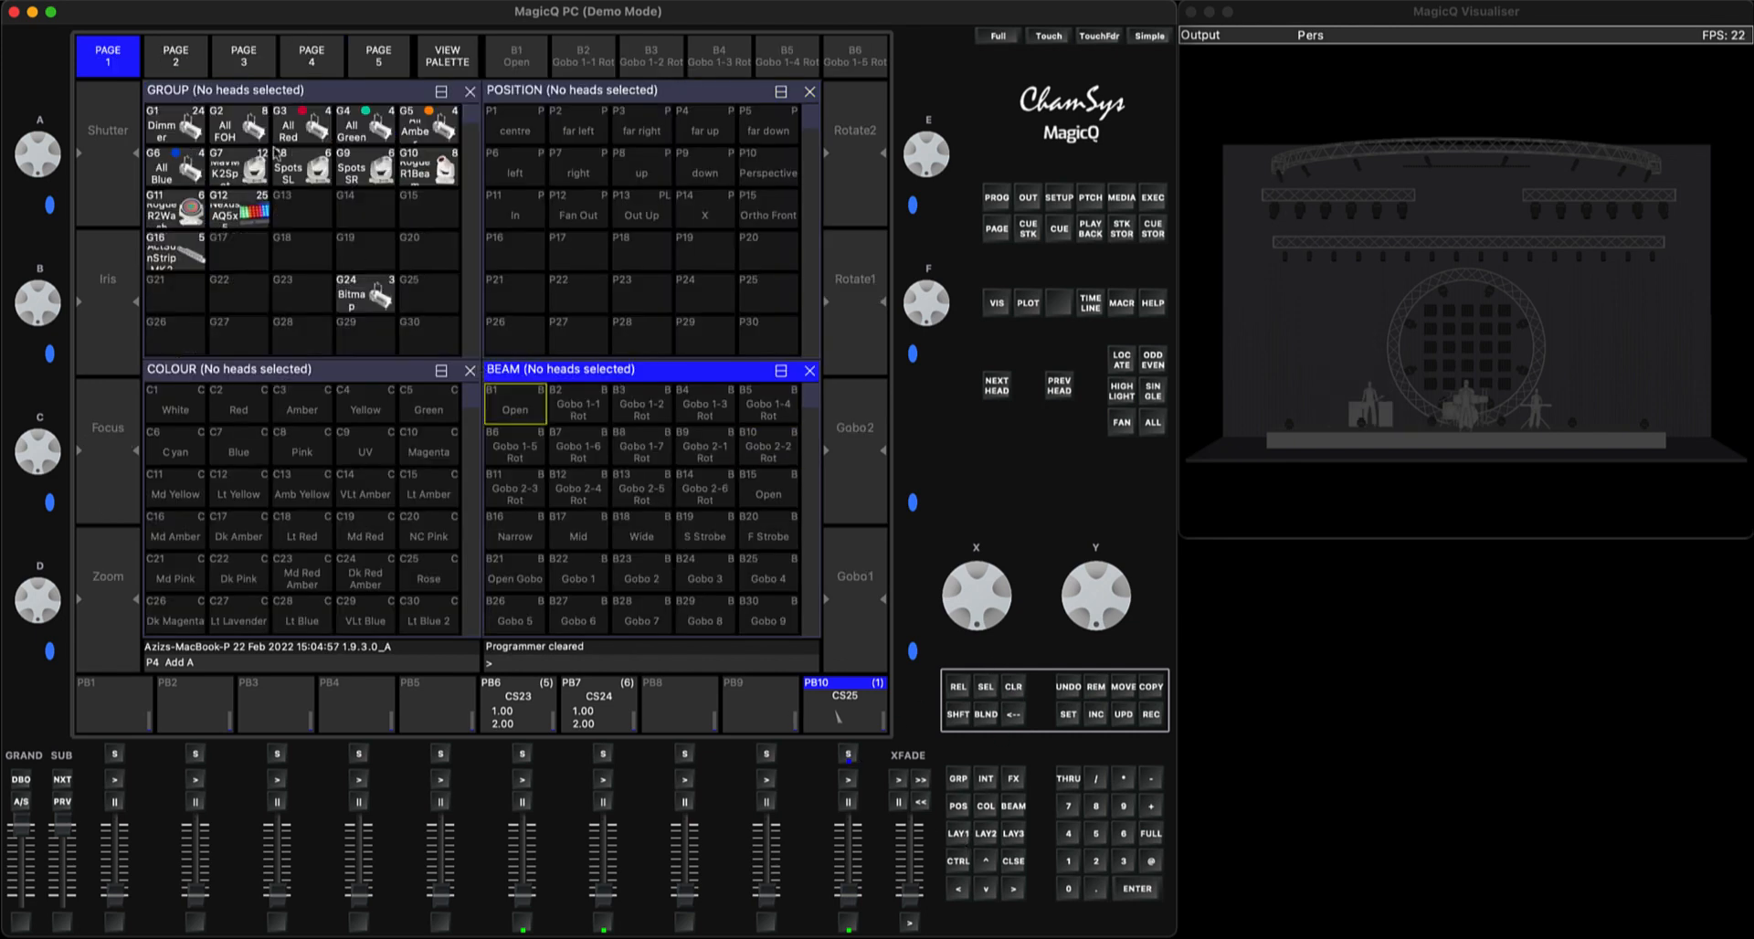
left_click(223, 93)
left_click(175, 57)
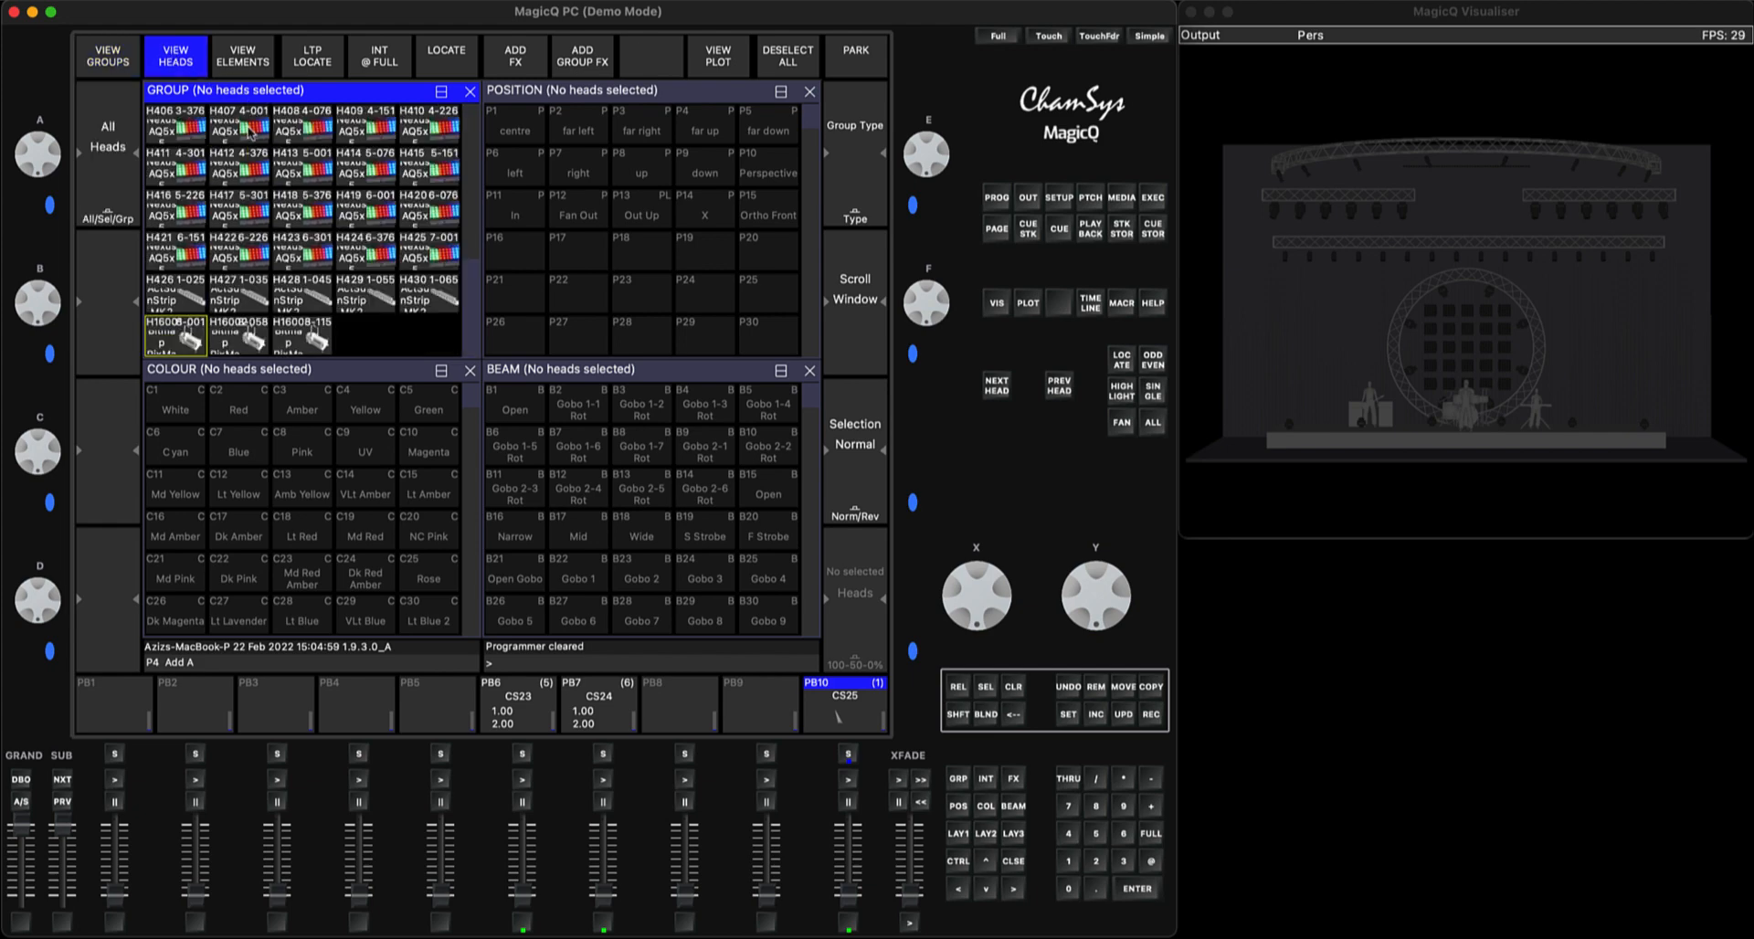
scroll(293, 218, "up", 5)
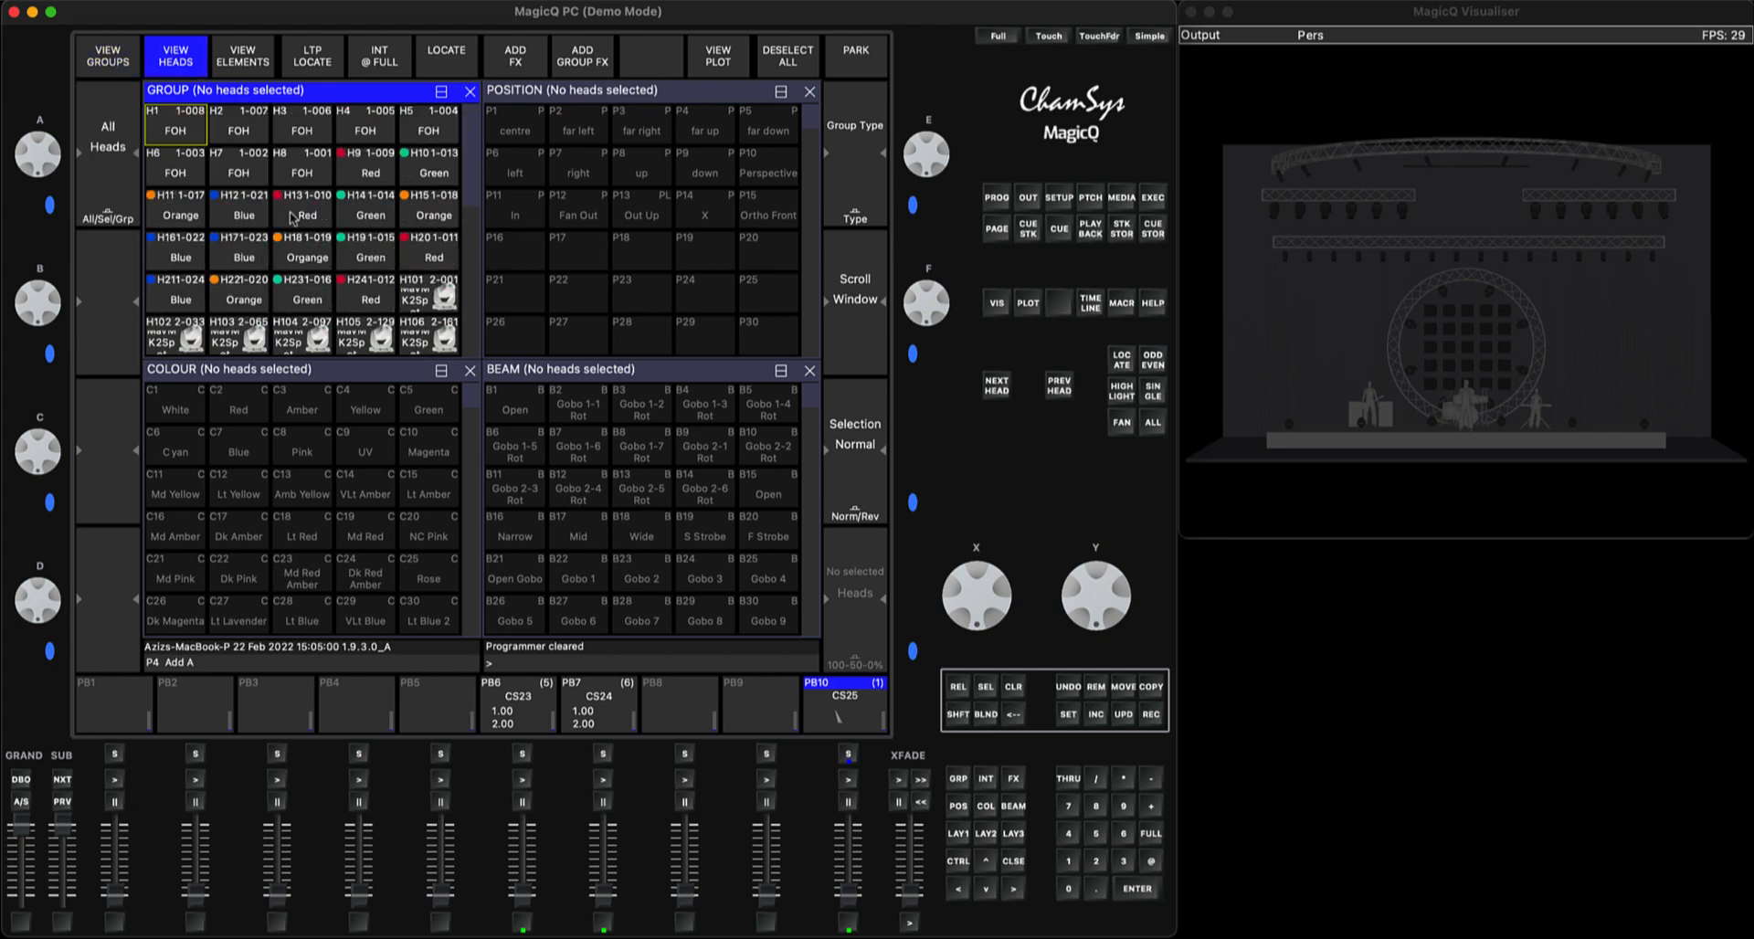
left_click(243, 123)
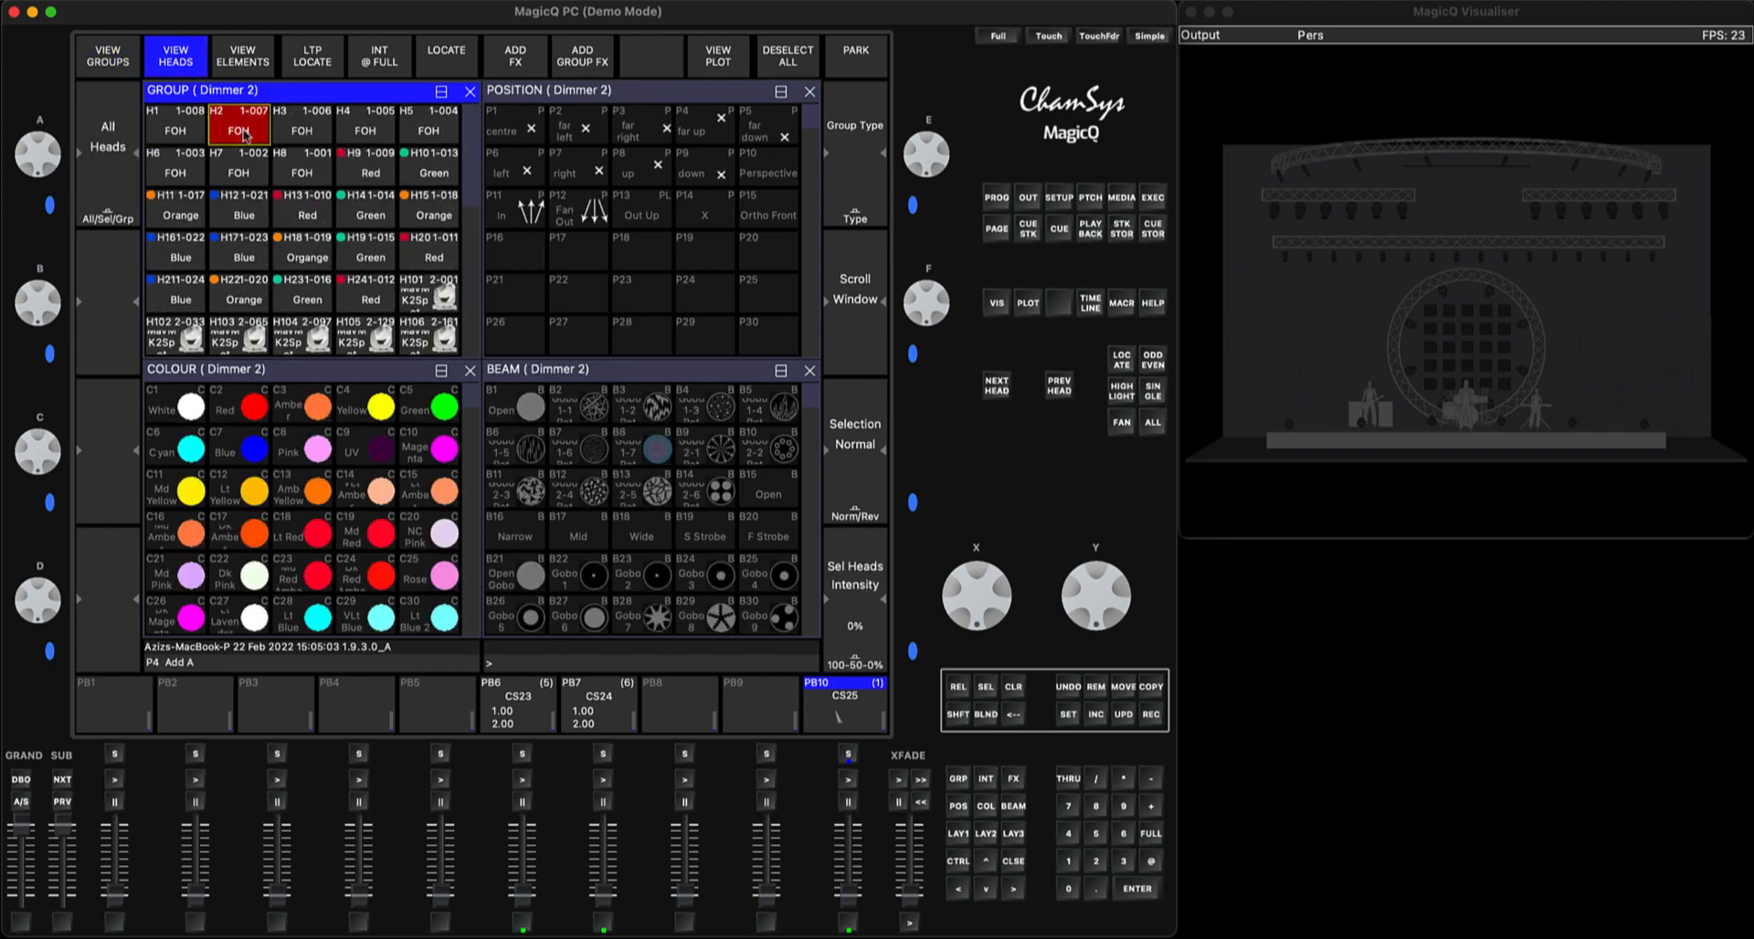
left_click(1120, 363)
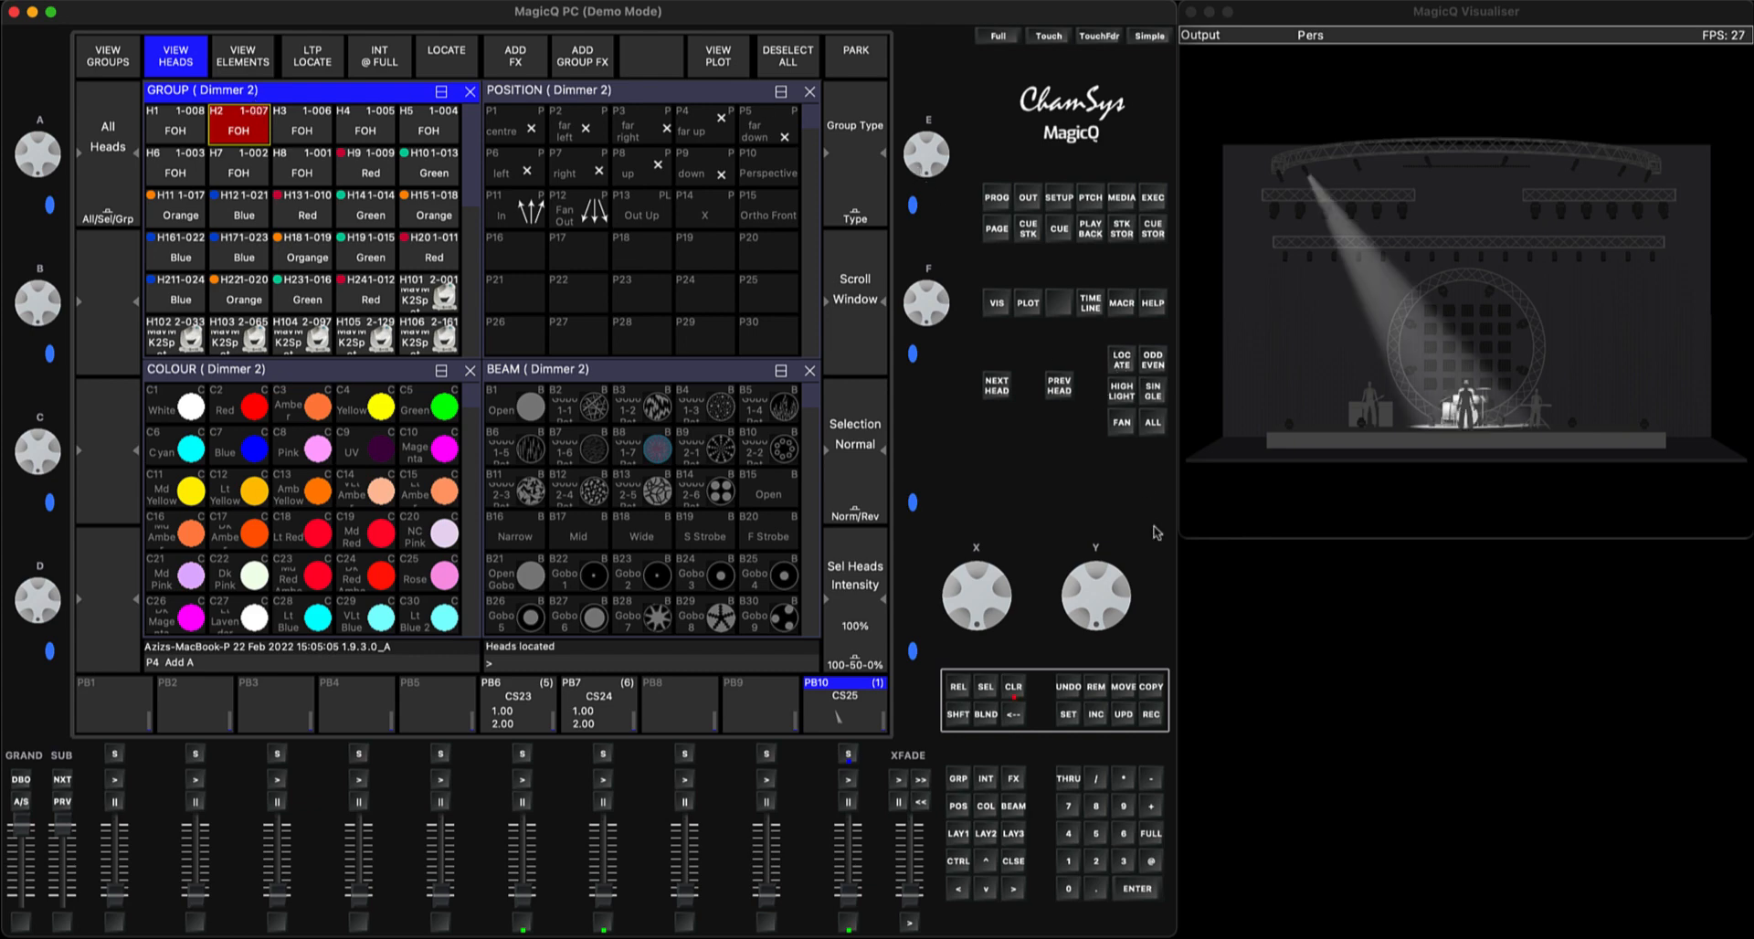
left_click(1150, 714)
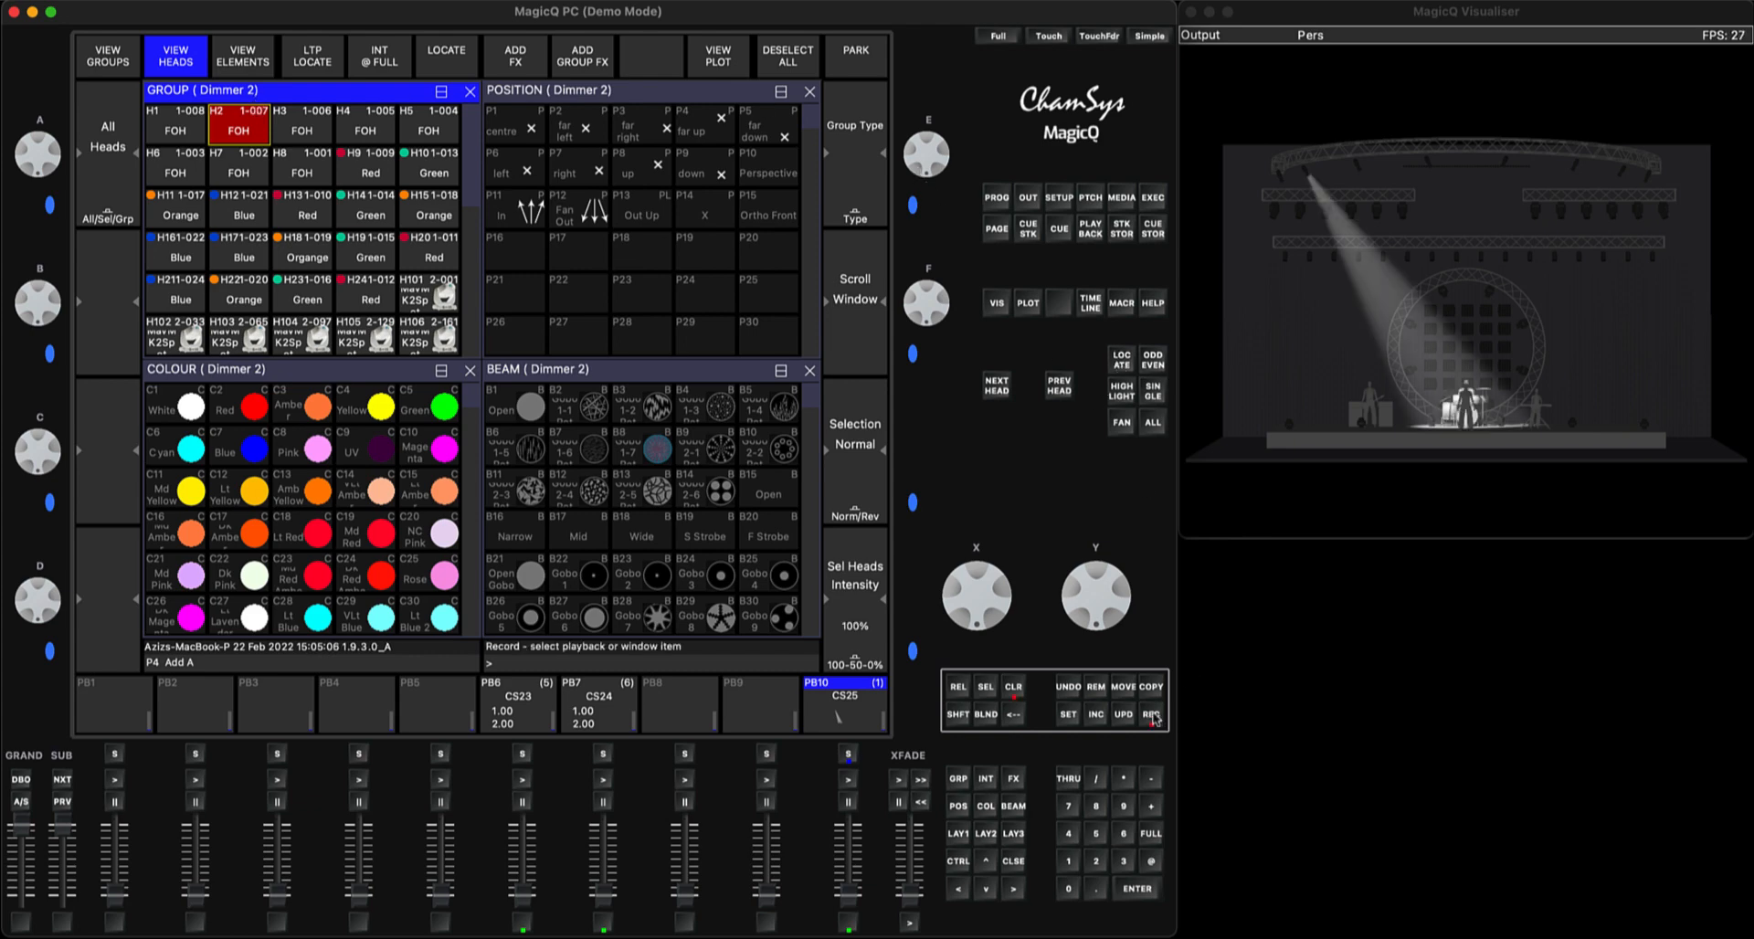
left_click(848, 754)
left_click(1014, 689)
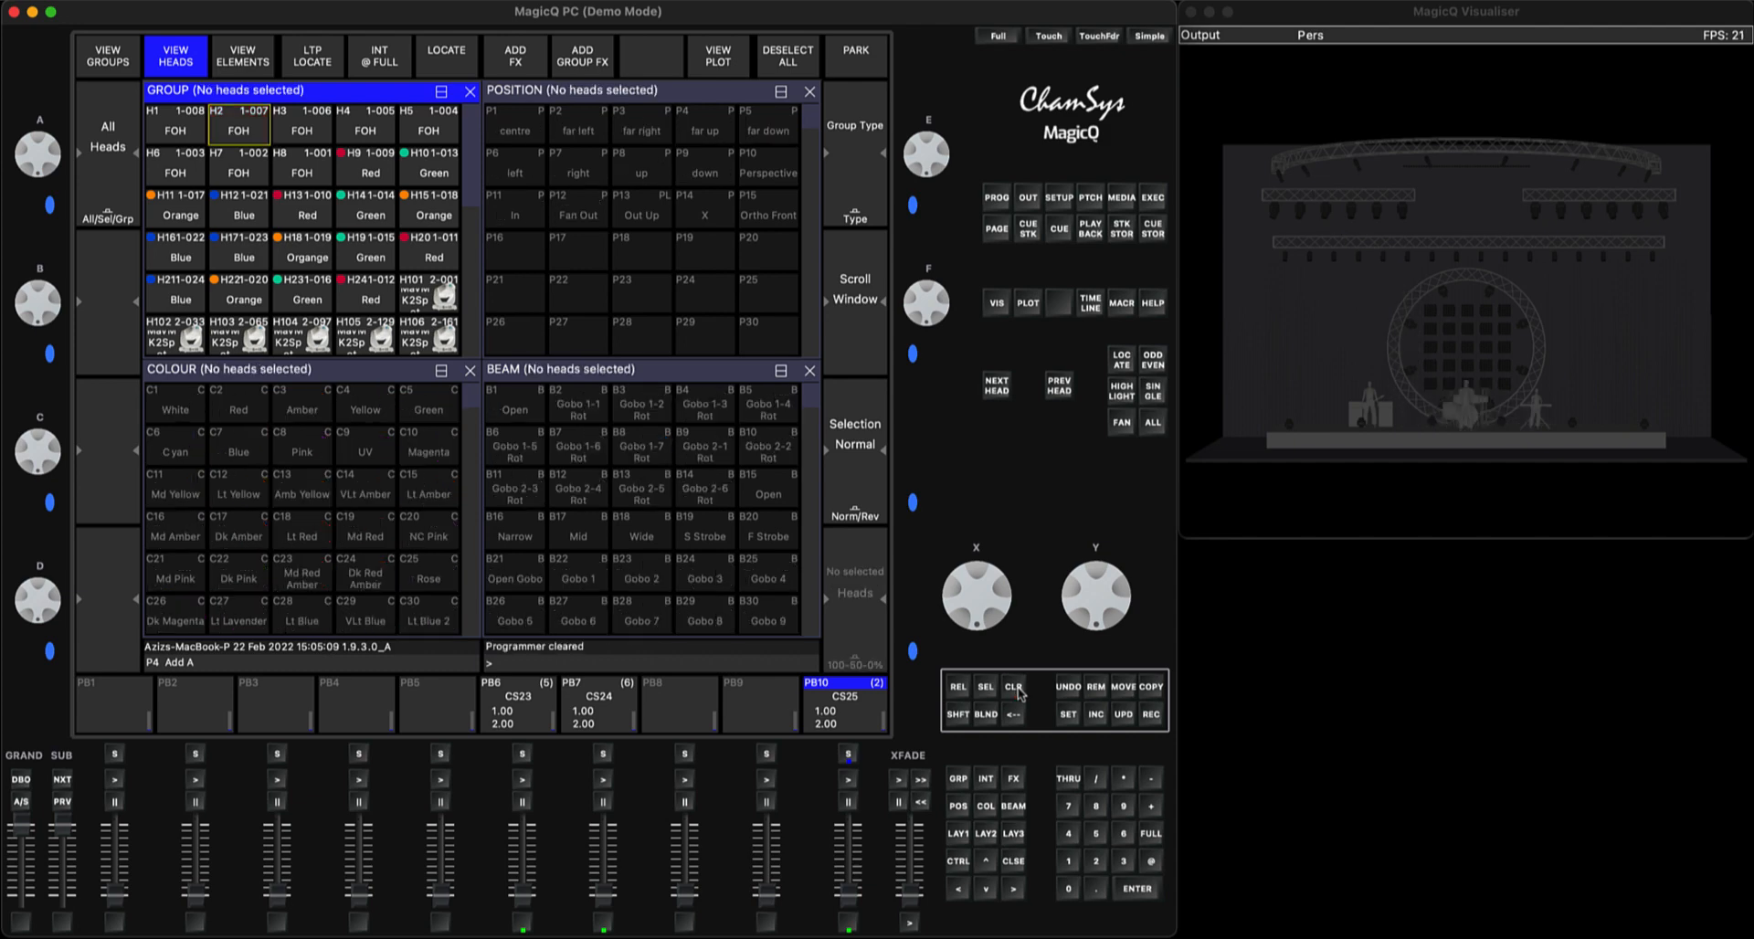
Locate only FOH head 3, record it as the third cue on PB10 and clear the programmer
left_click(322, 130)
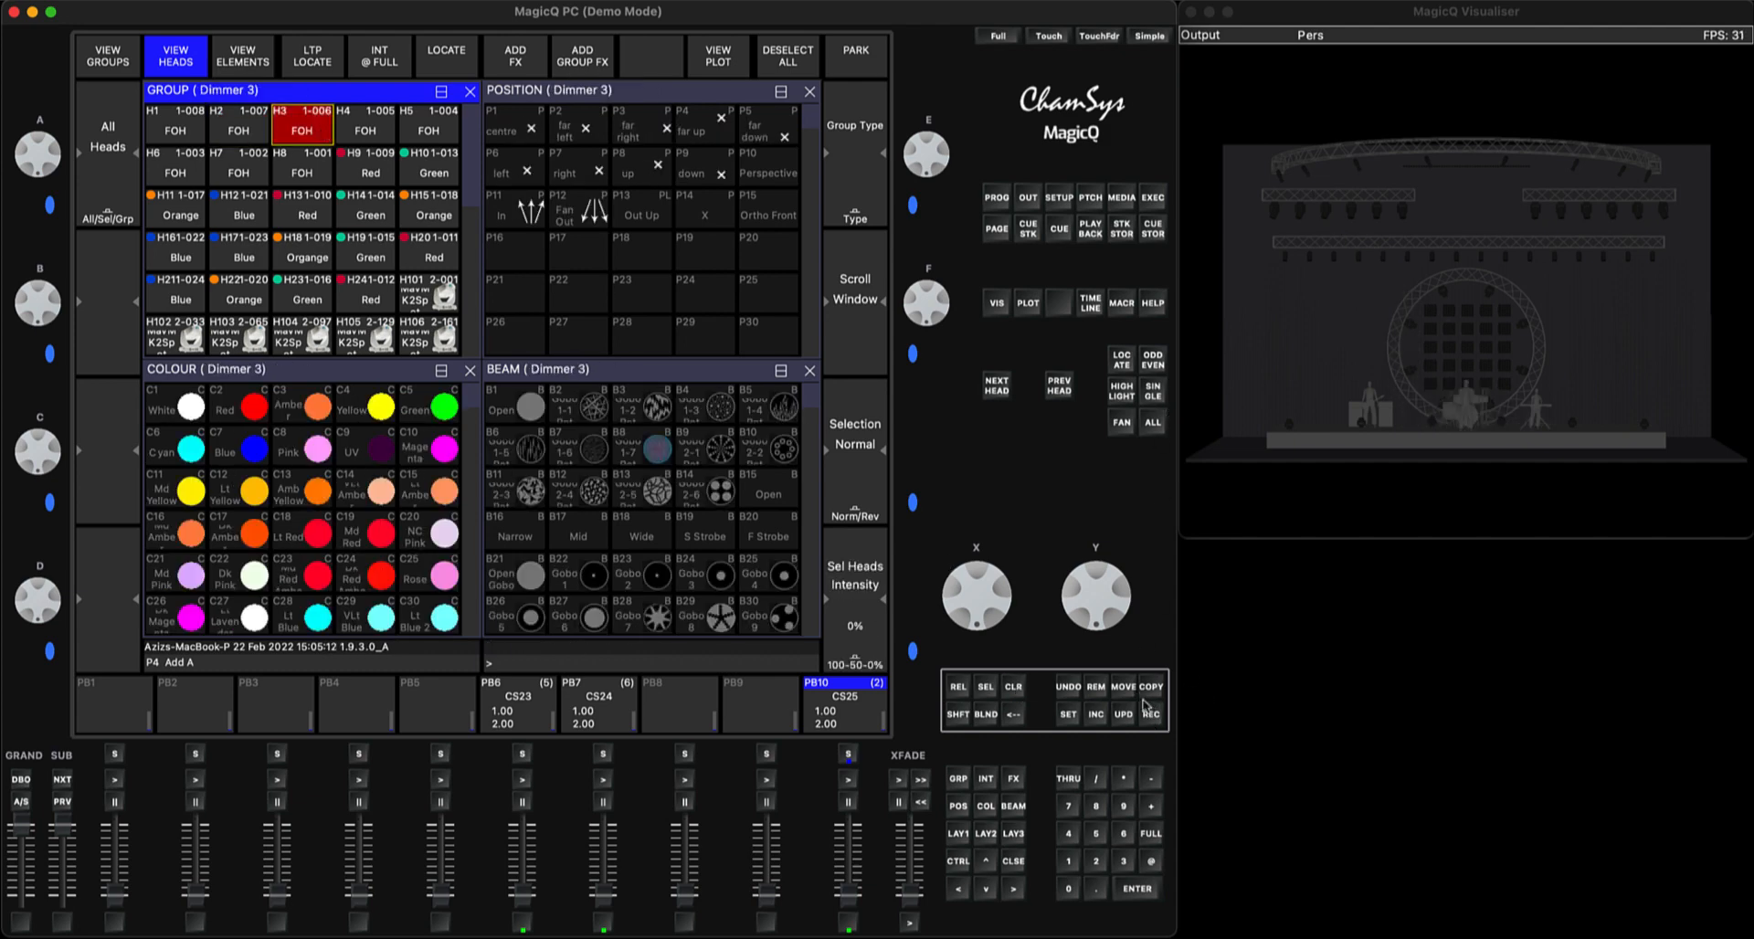
left_click(1121, 360)
left_click(1150, 719)
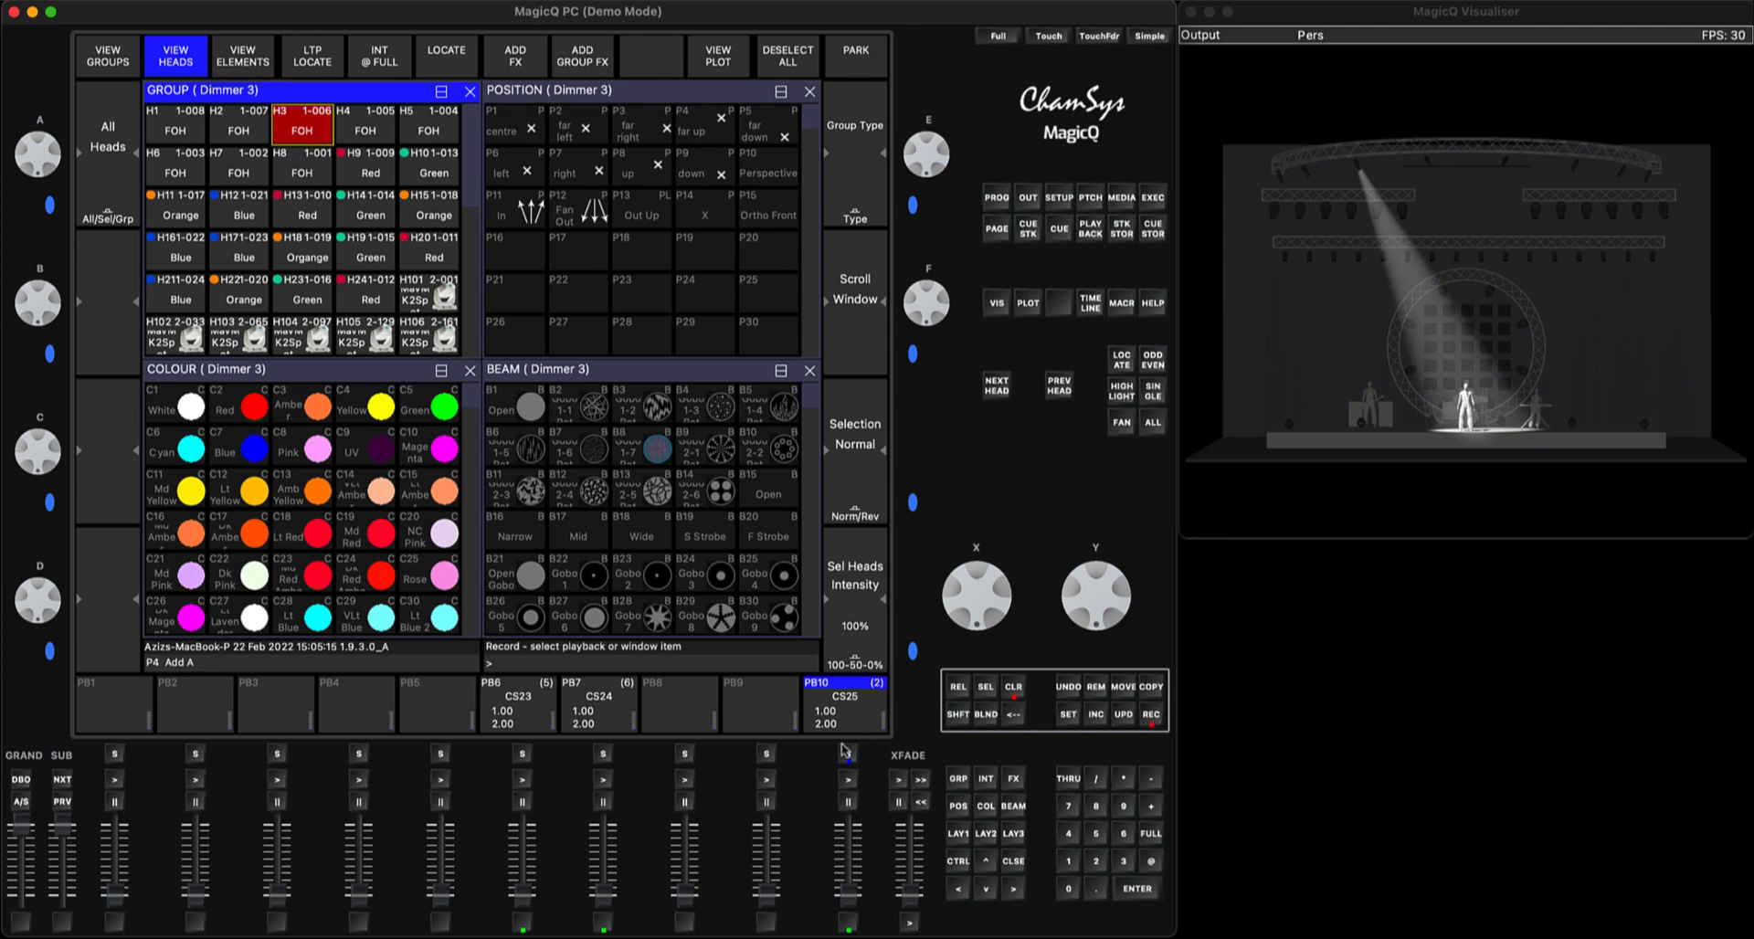
left_click(847, 755)
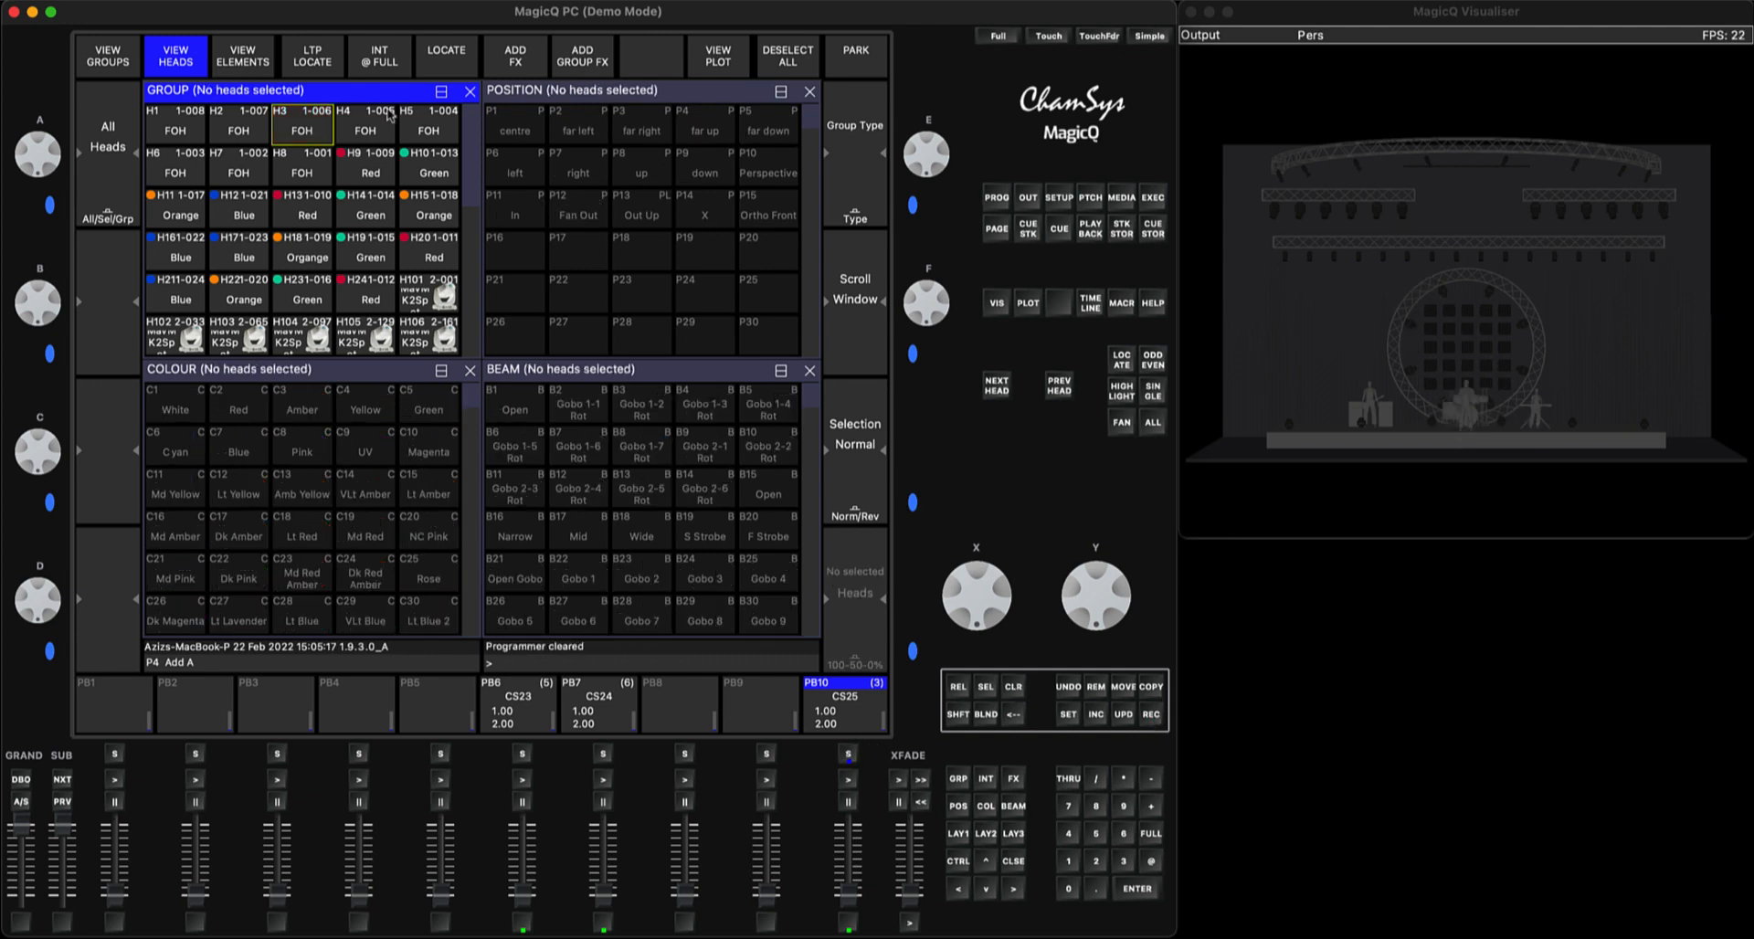
Locate only FOH head 4, record it as the fourth cue on PB10 and clear the programmer
left_click(370, 131)
left_click(1118, 363)
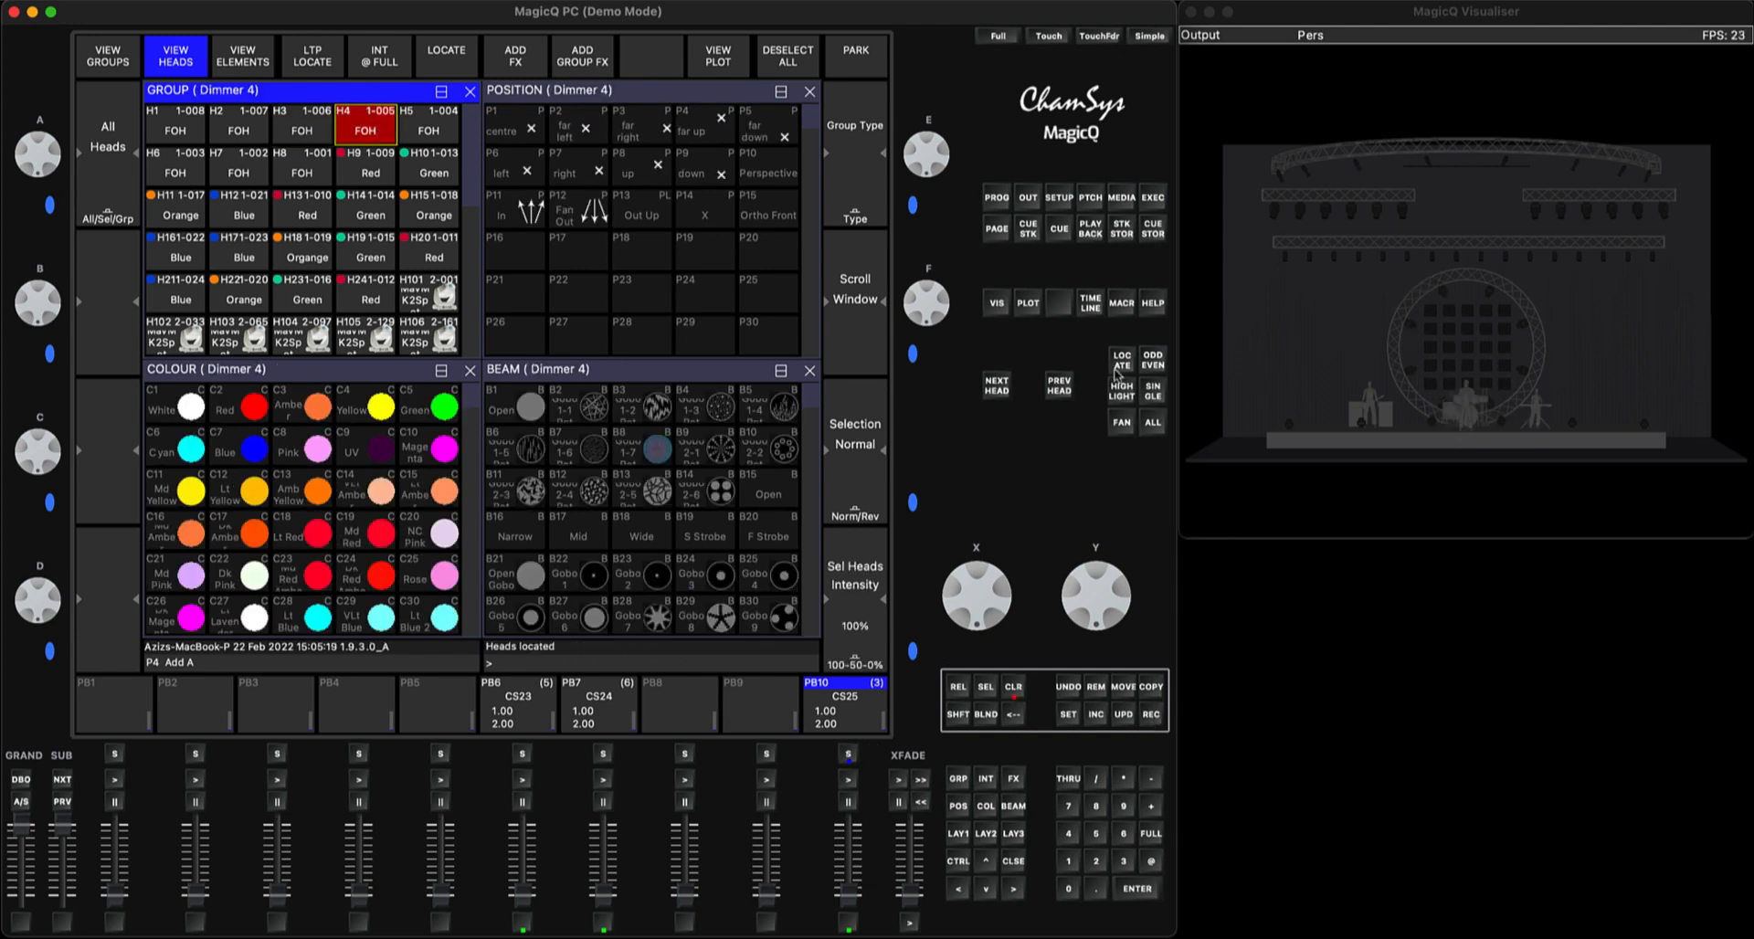
left_click(1153, 715)
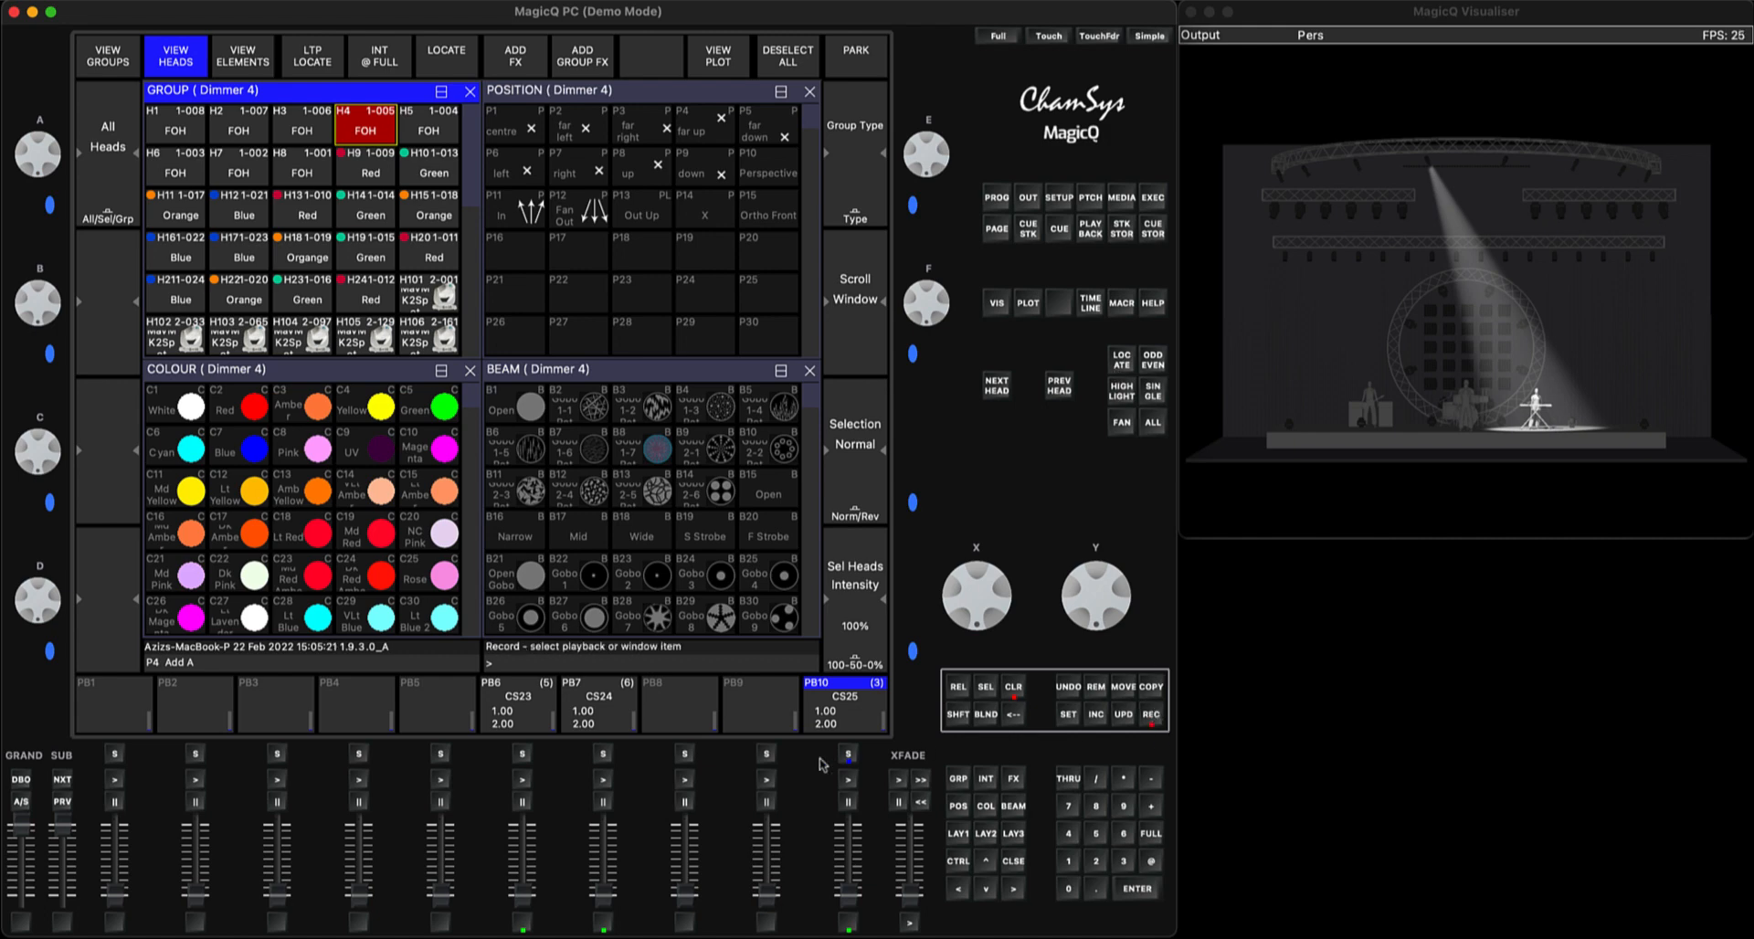
left_click(848, 755)
left_click(1014, 687)
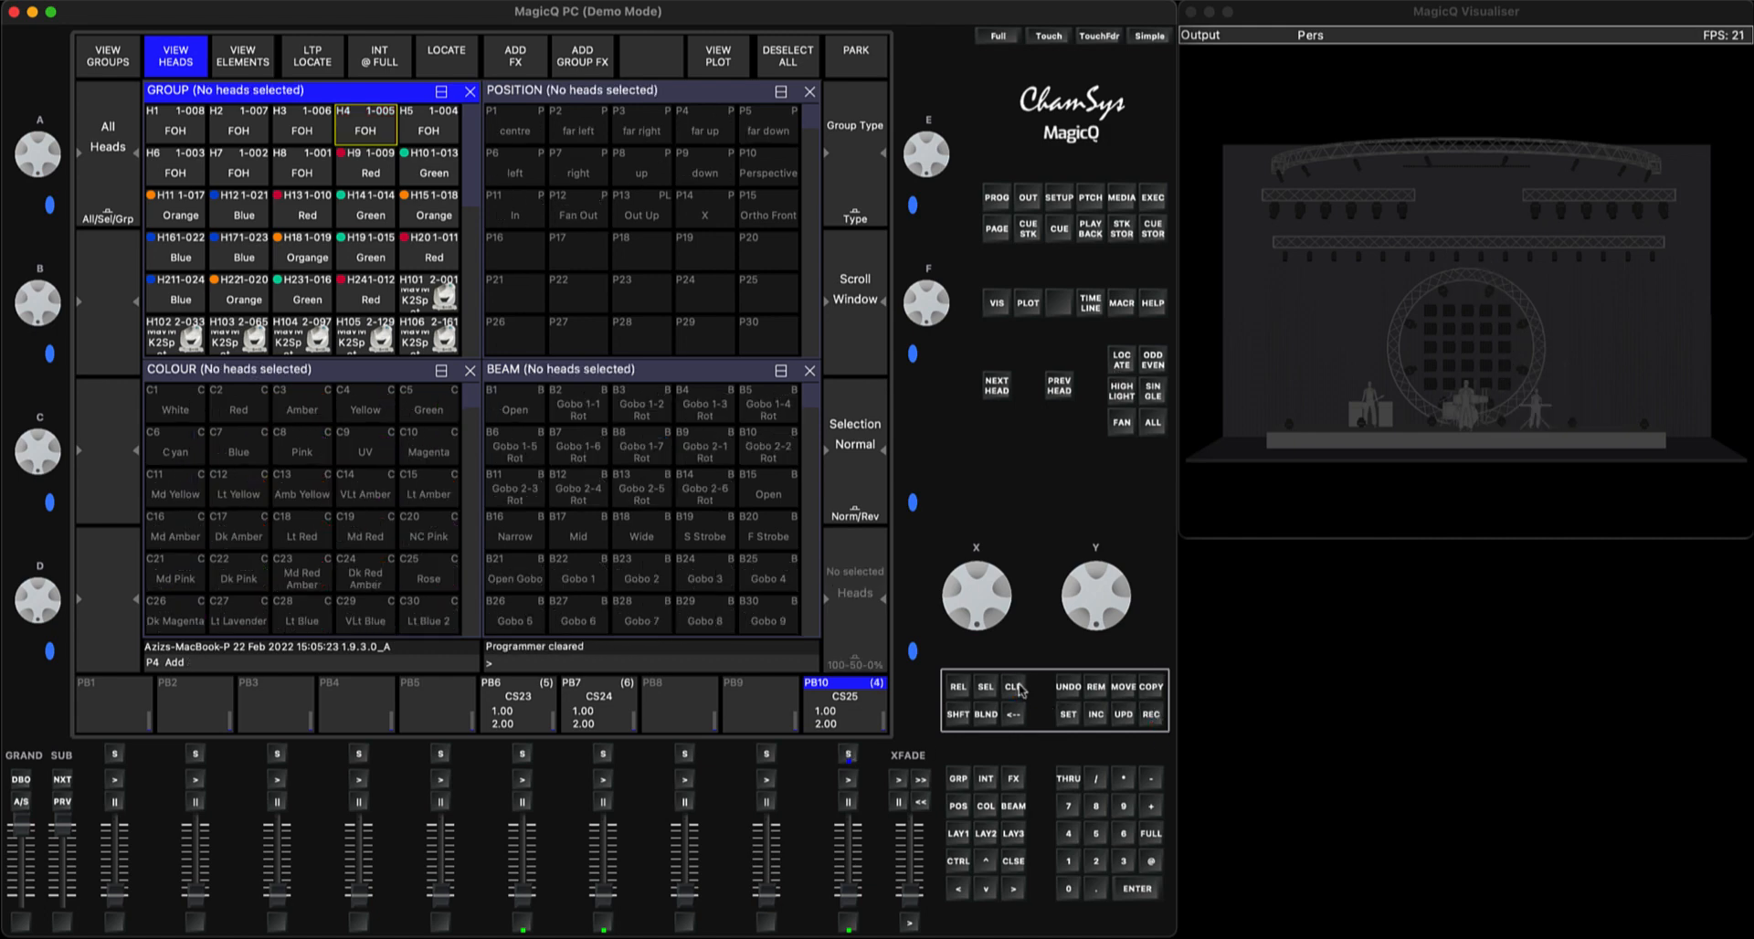
Locate only FOH head 5, record it as the fifth cue on PB10 and clear the programmer
left_click(415, 128)
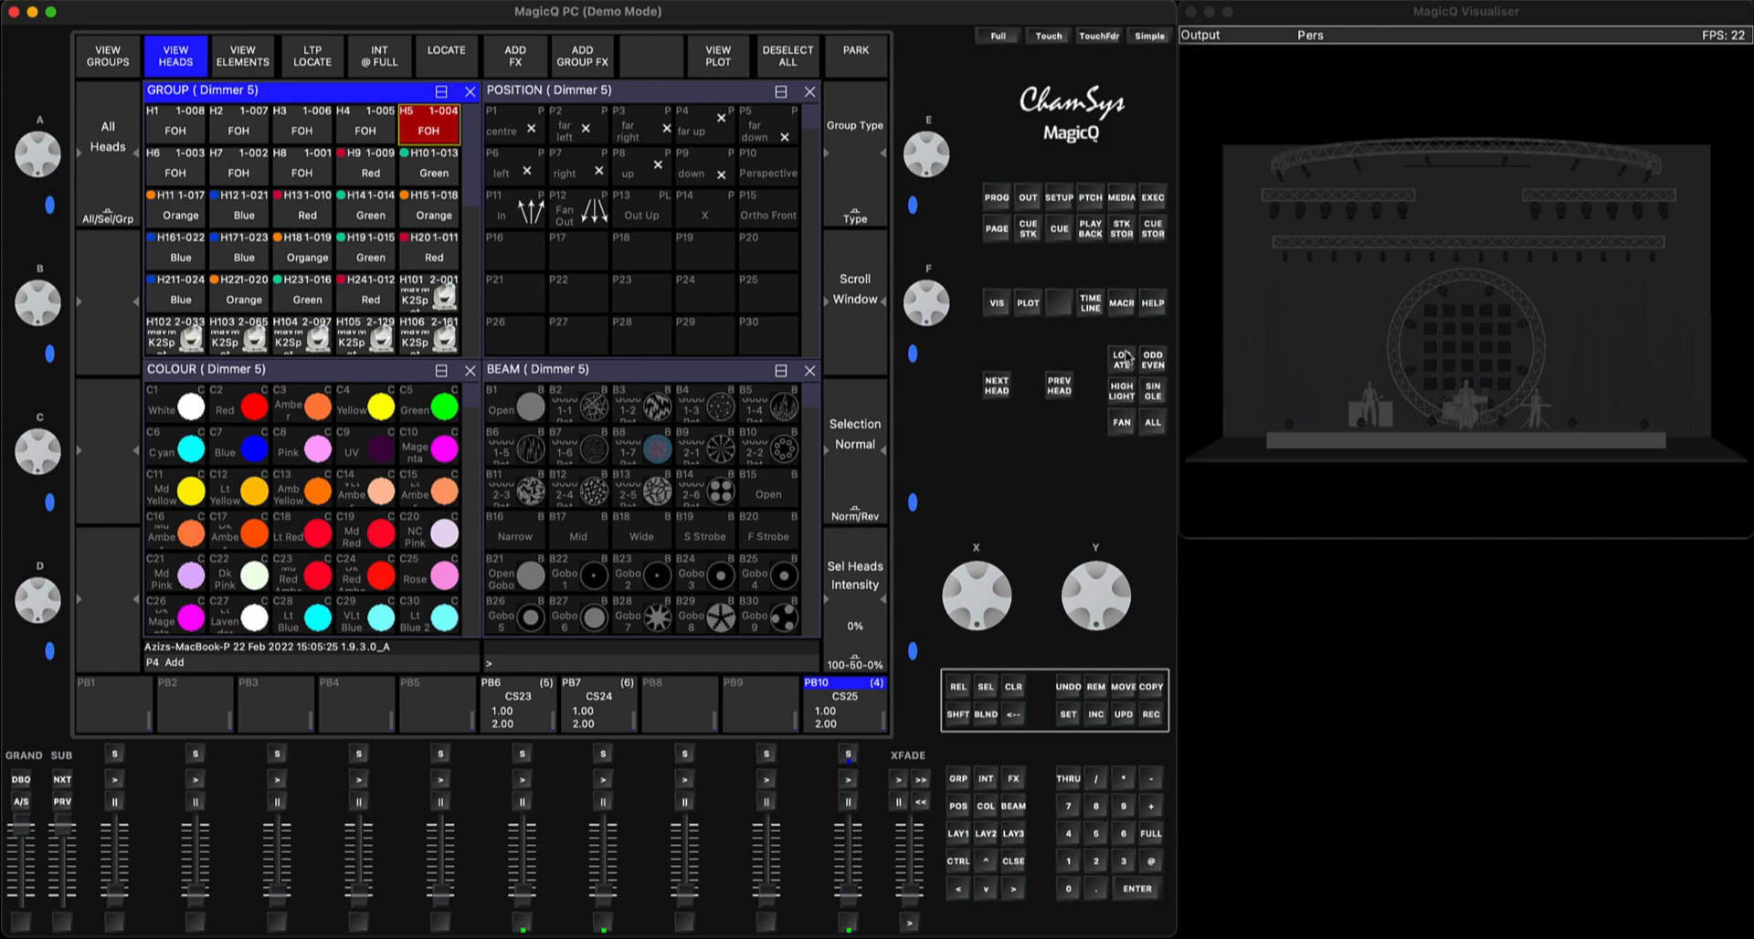
left_click(1121, 361)
left_click(1150, 714)
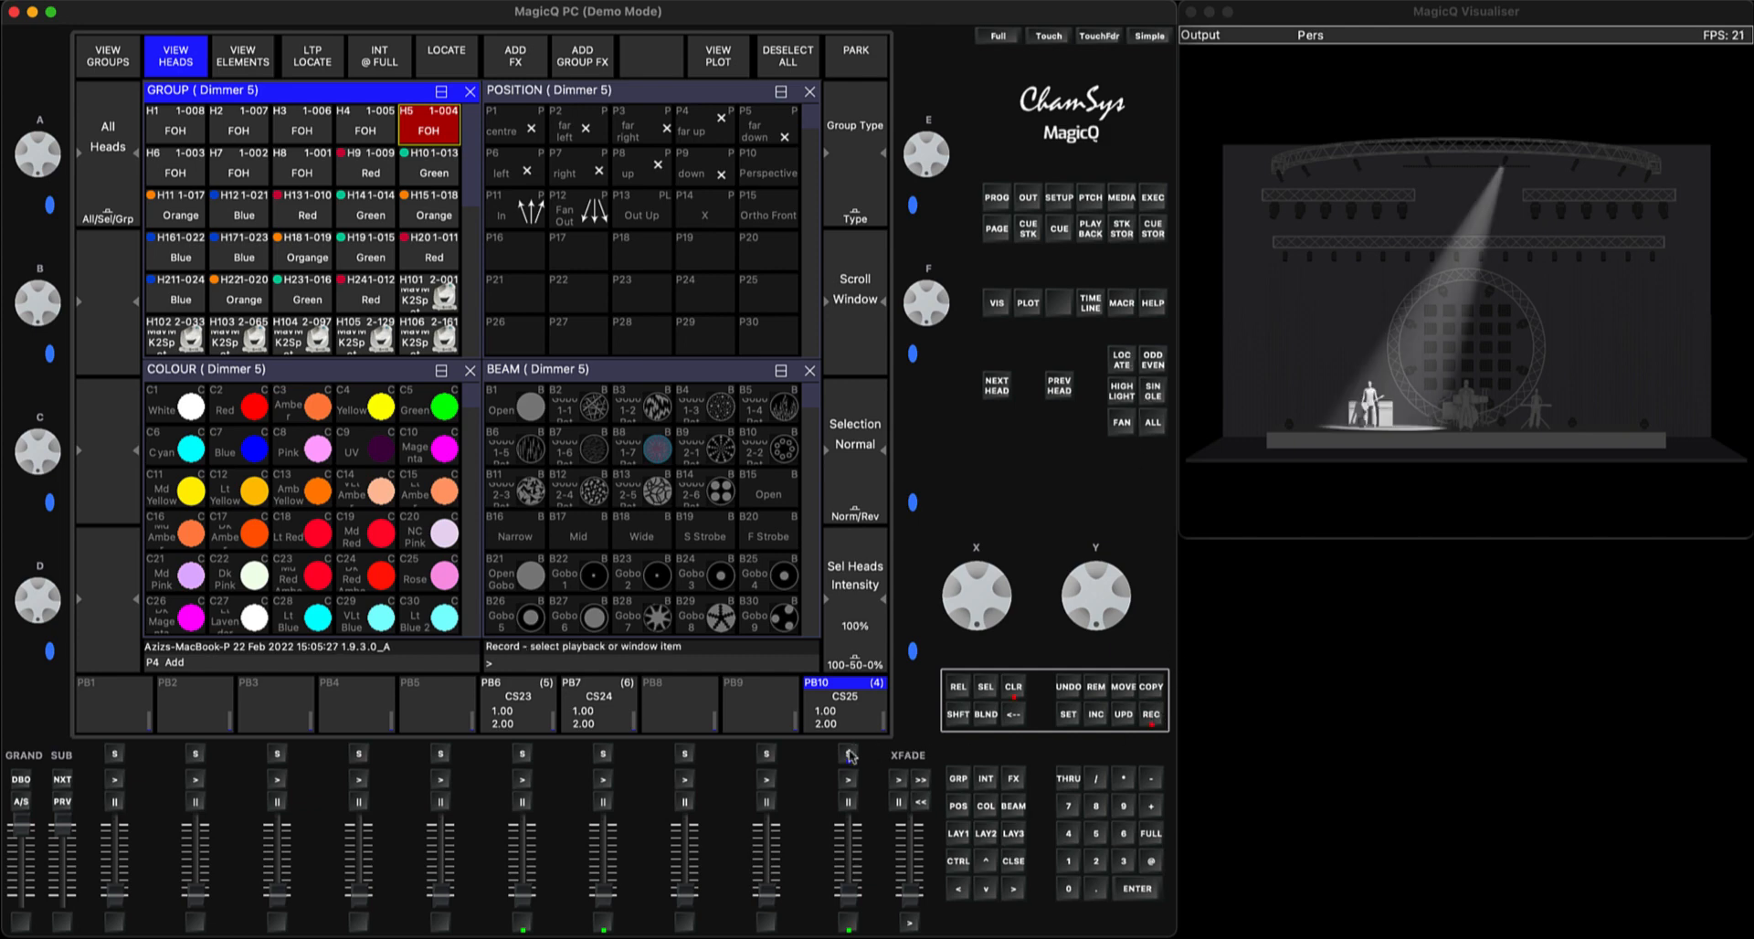
left_click(848, 754)
left_click(1013, 689)
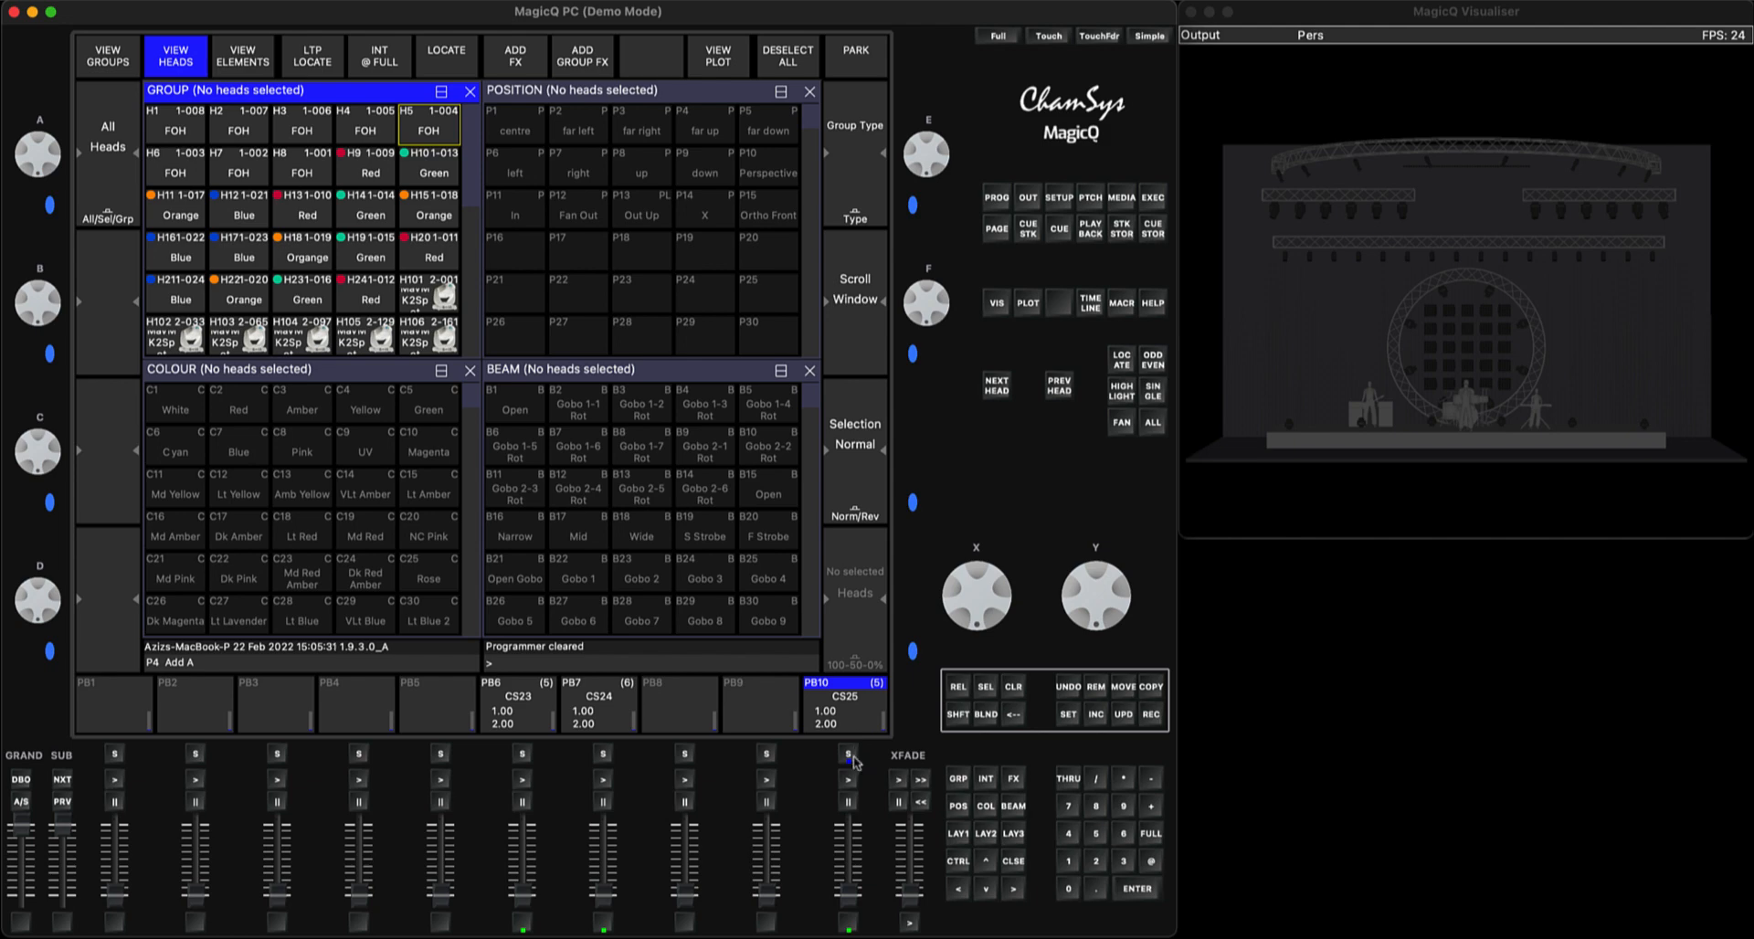
Switch the PB10 cue stack to individual cue timing and set Track to HL for all five cues
left_click(849, 760)
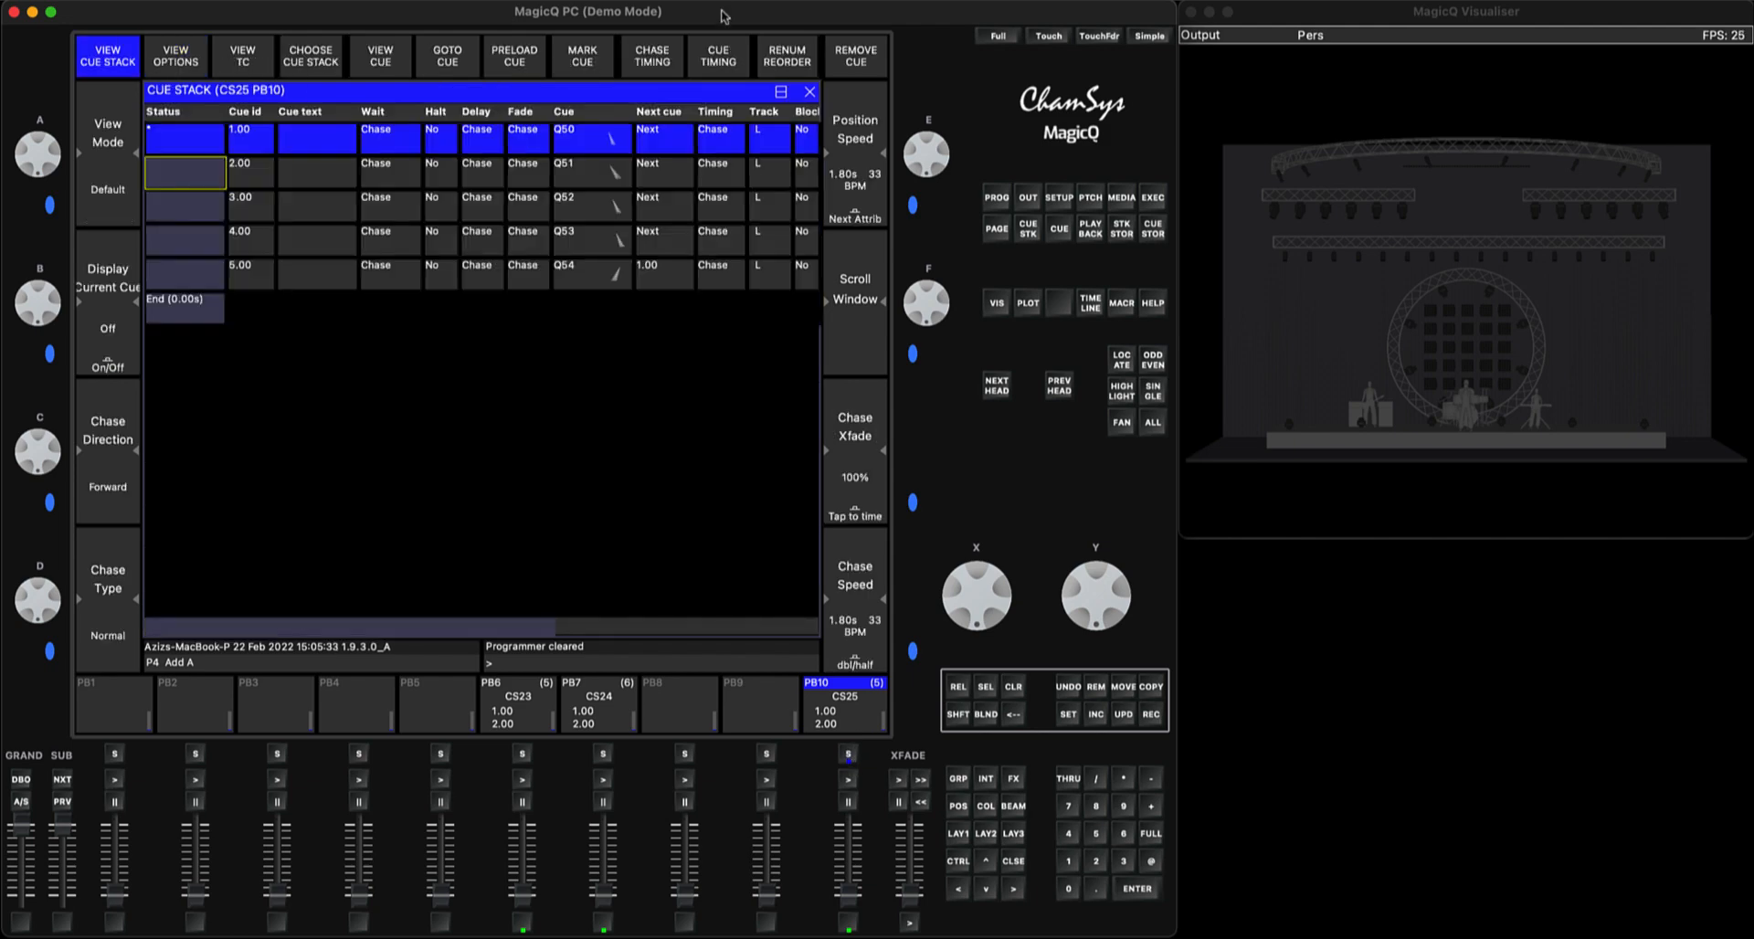
left_click(716, 57)
left_click(387, 291)
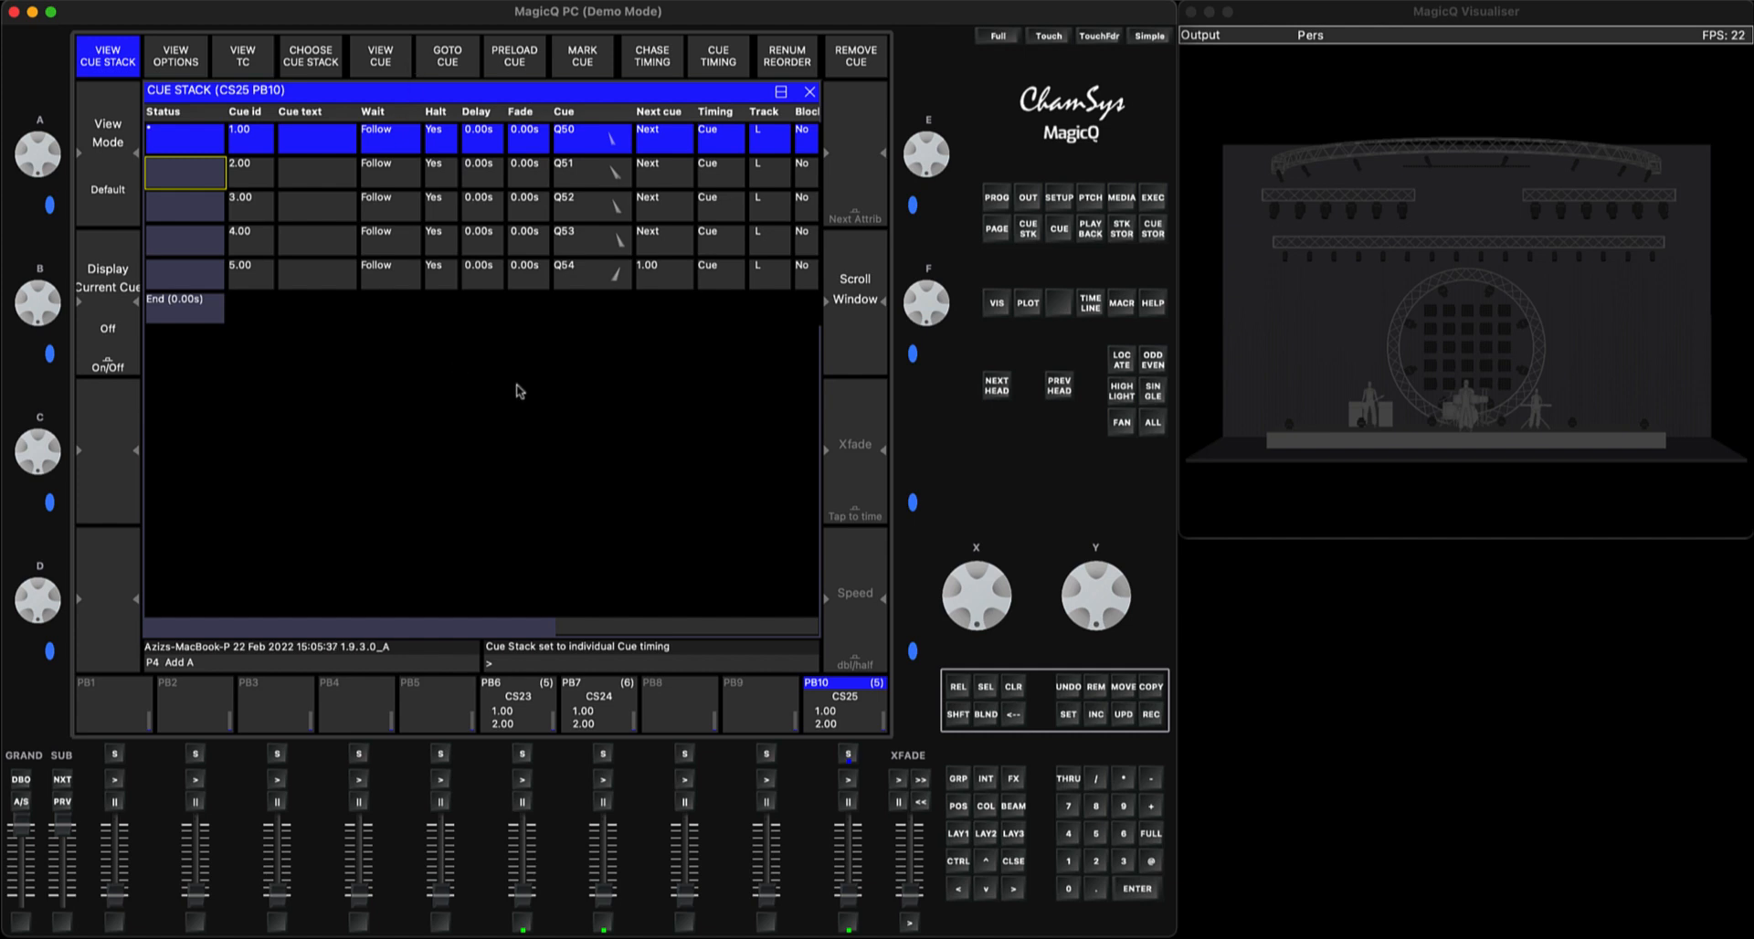
left_click_drag(770, 139, 770, 278)
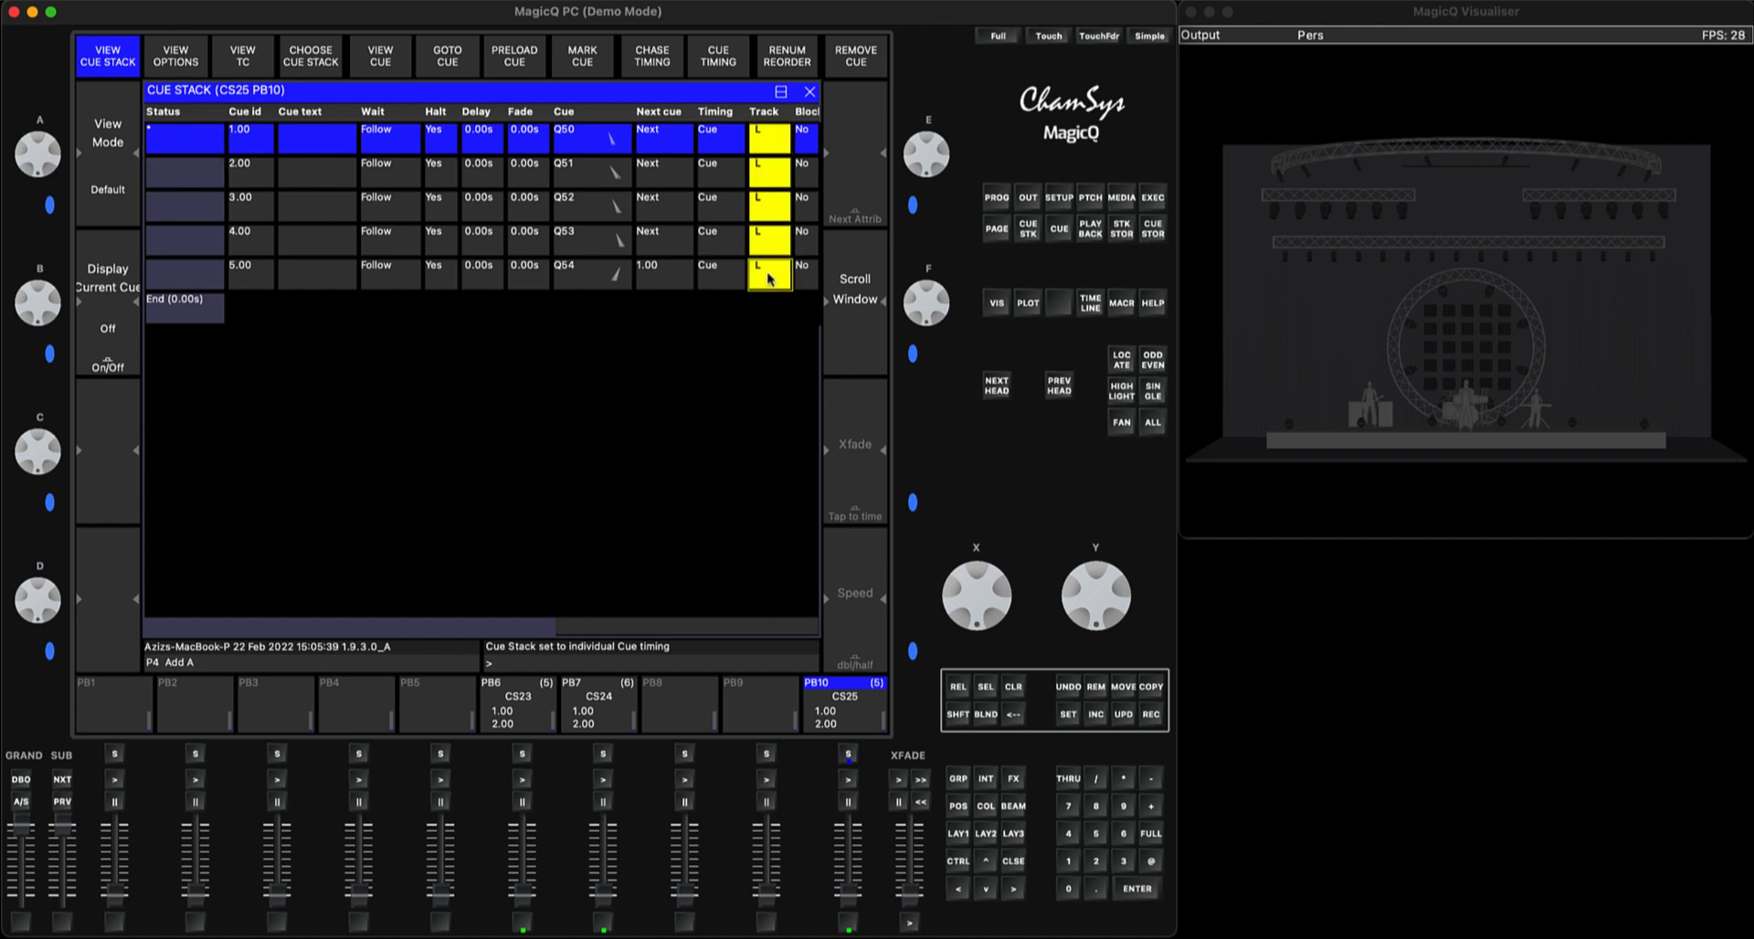
left_click(770, 283)
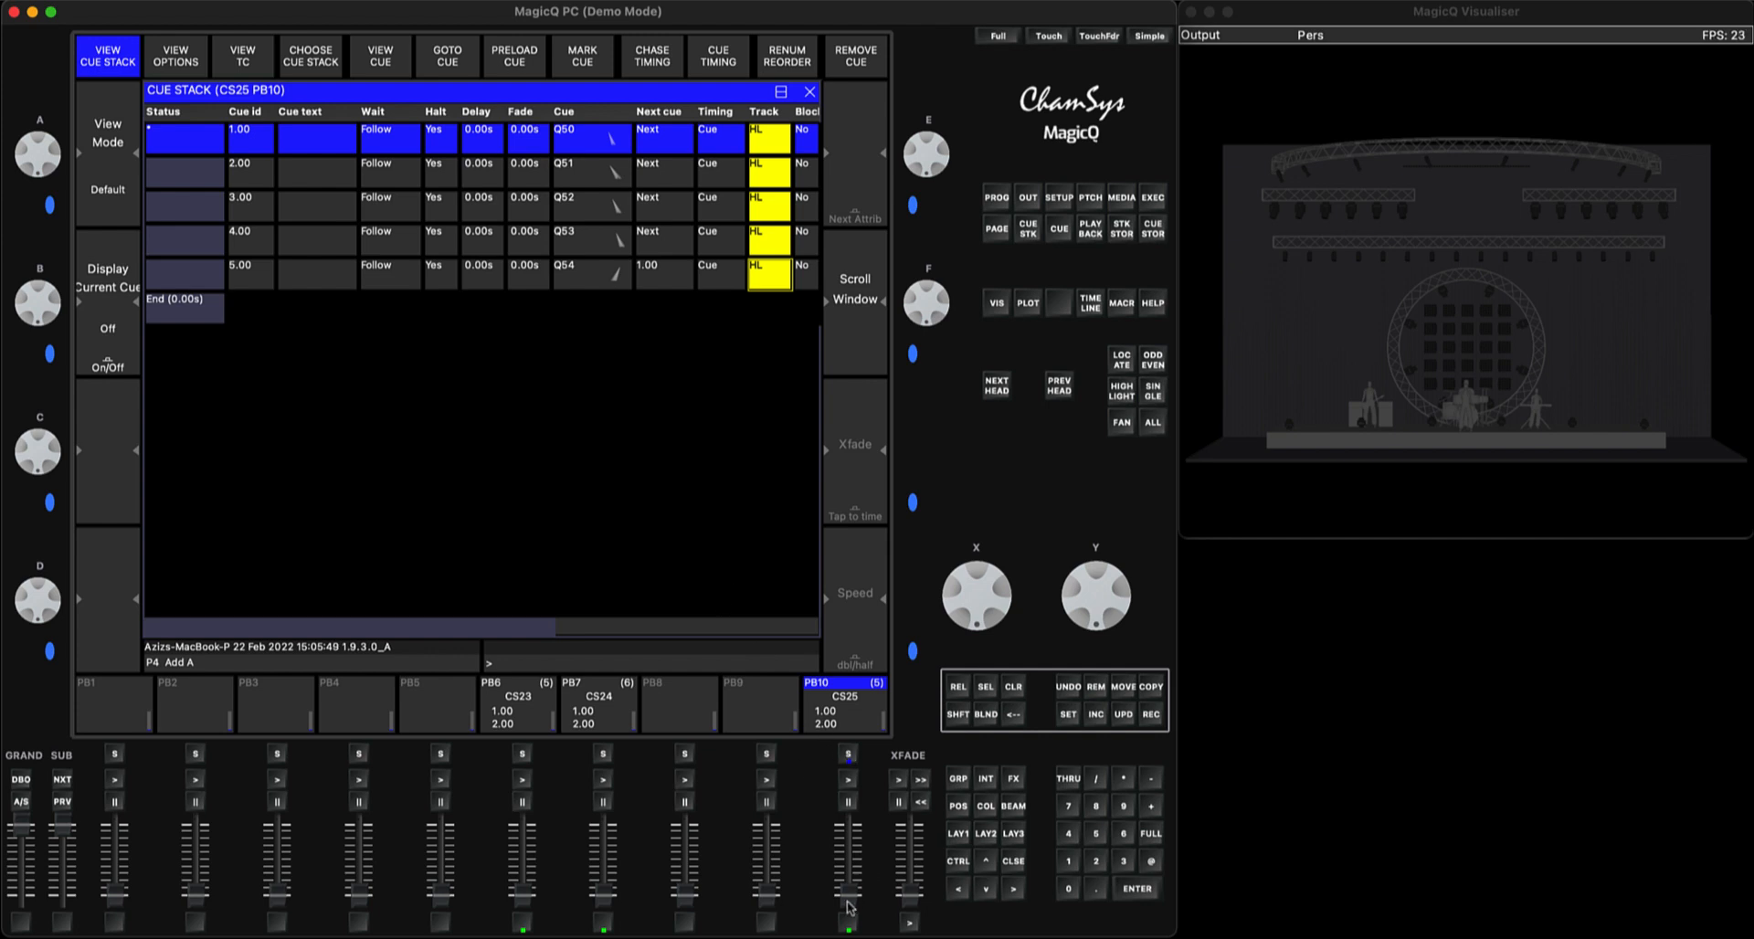
Raise PB10's fader, run through its cues to check the tracking, and bring the fader back down
left_click_drag(849, 907, 845, 811)
left_click(848, 781)
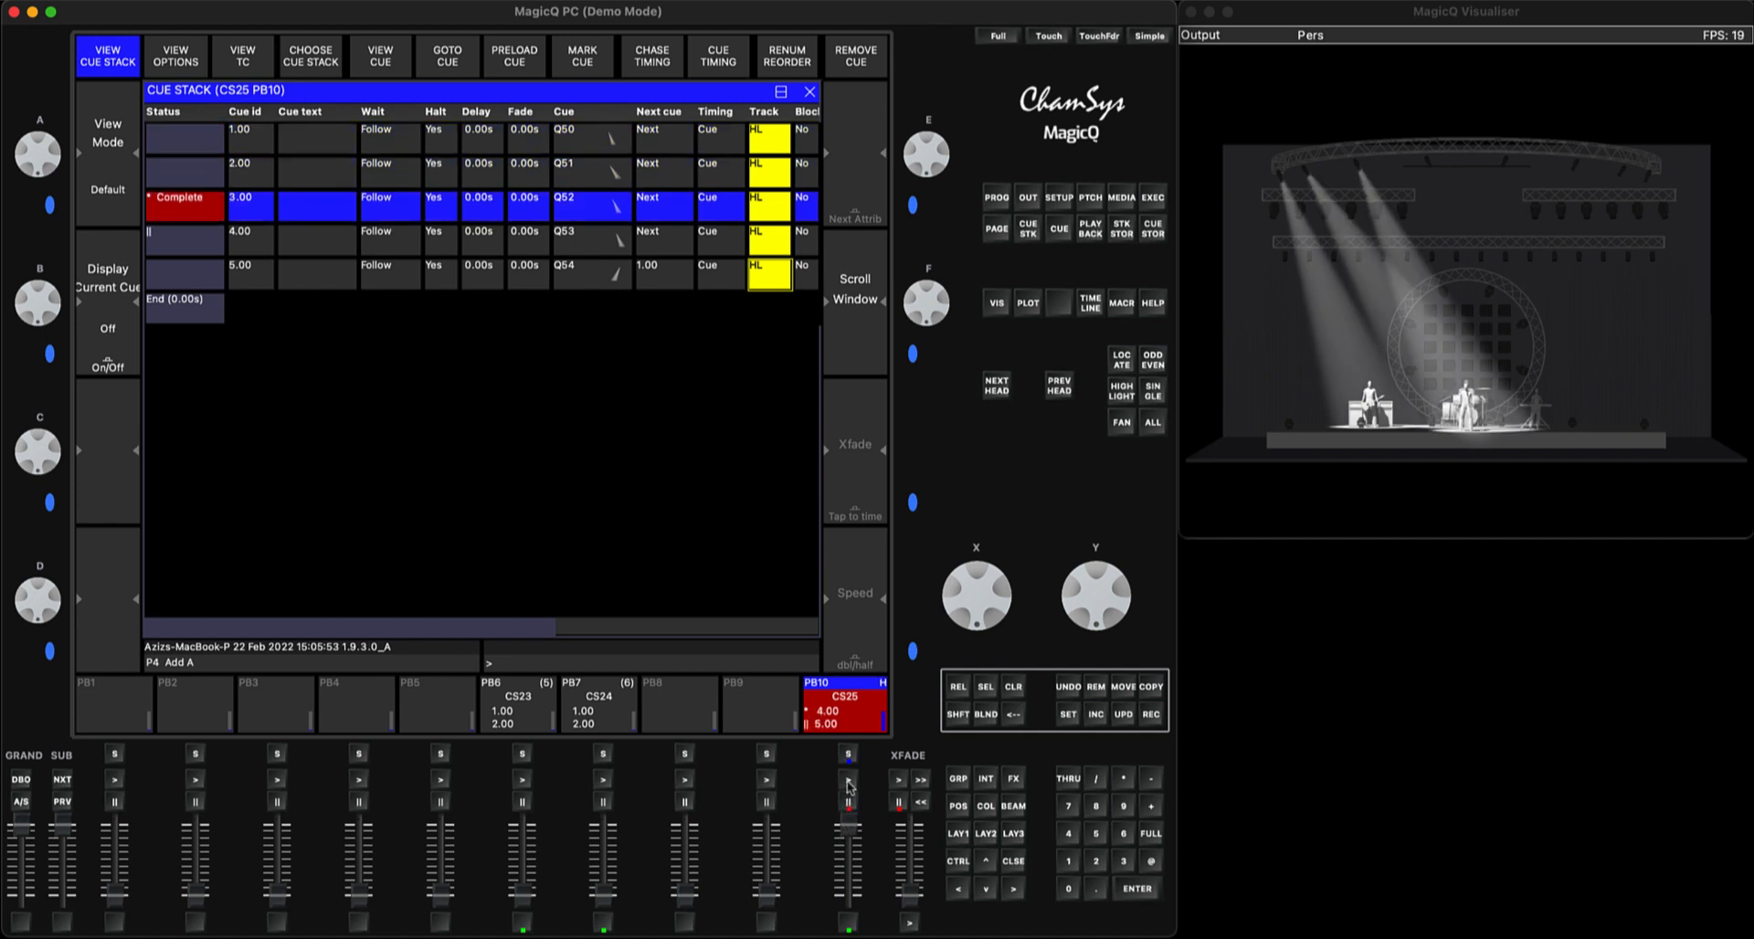
left_click_drag(850, 827, 849, 888)
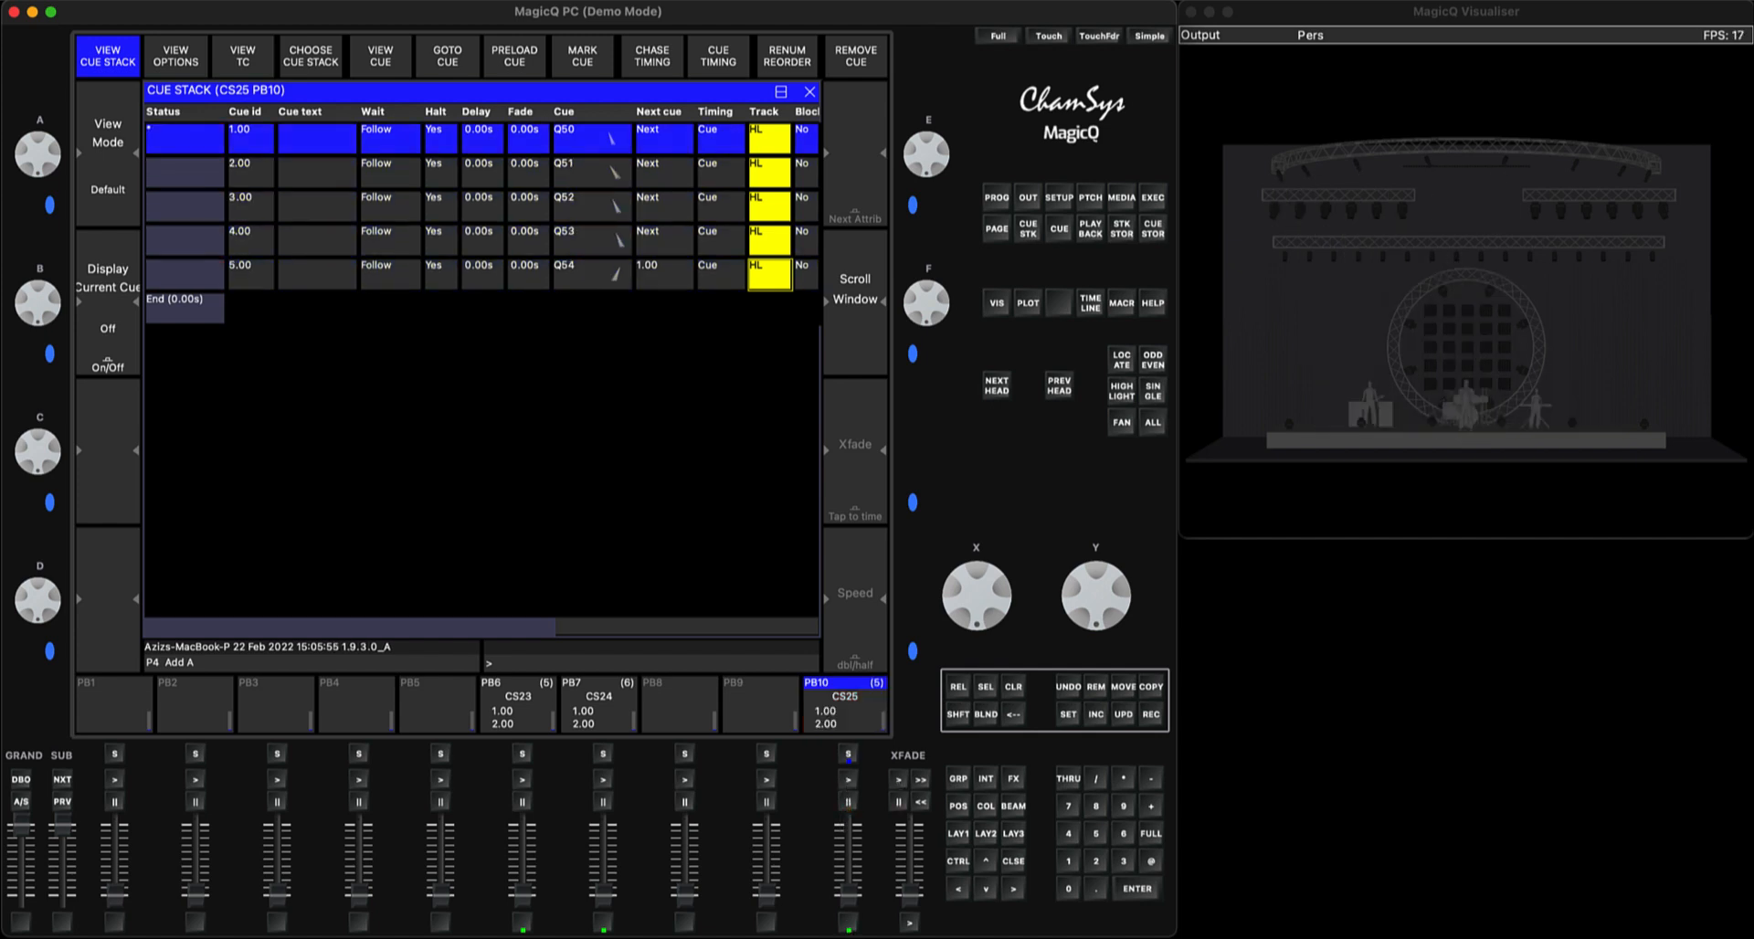
Set "Fader jumps to Cue Step" to Yes for PB10's cue stack and test it by moving the playback fader
left_click(184, 57)
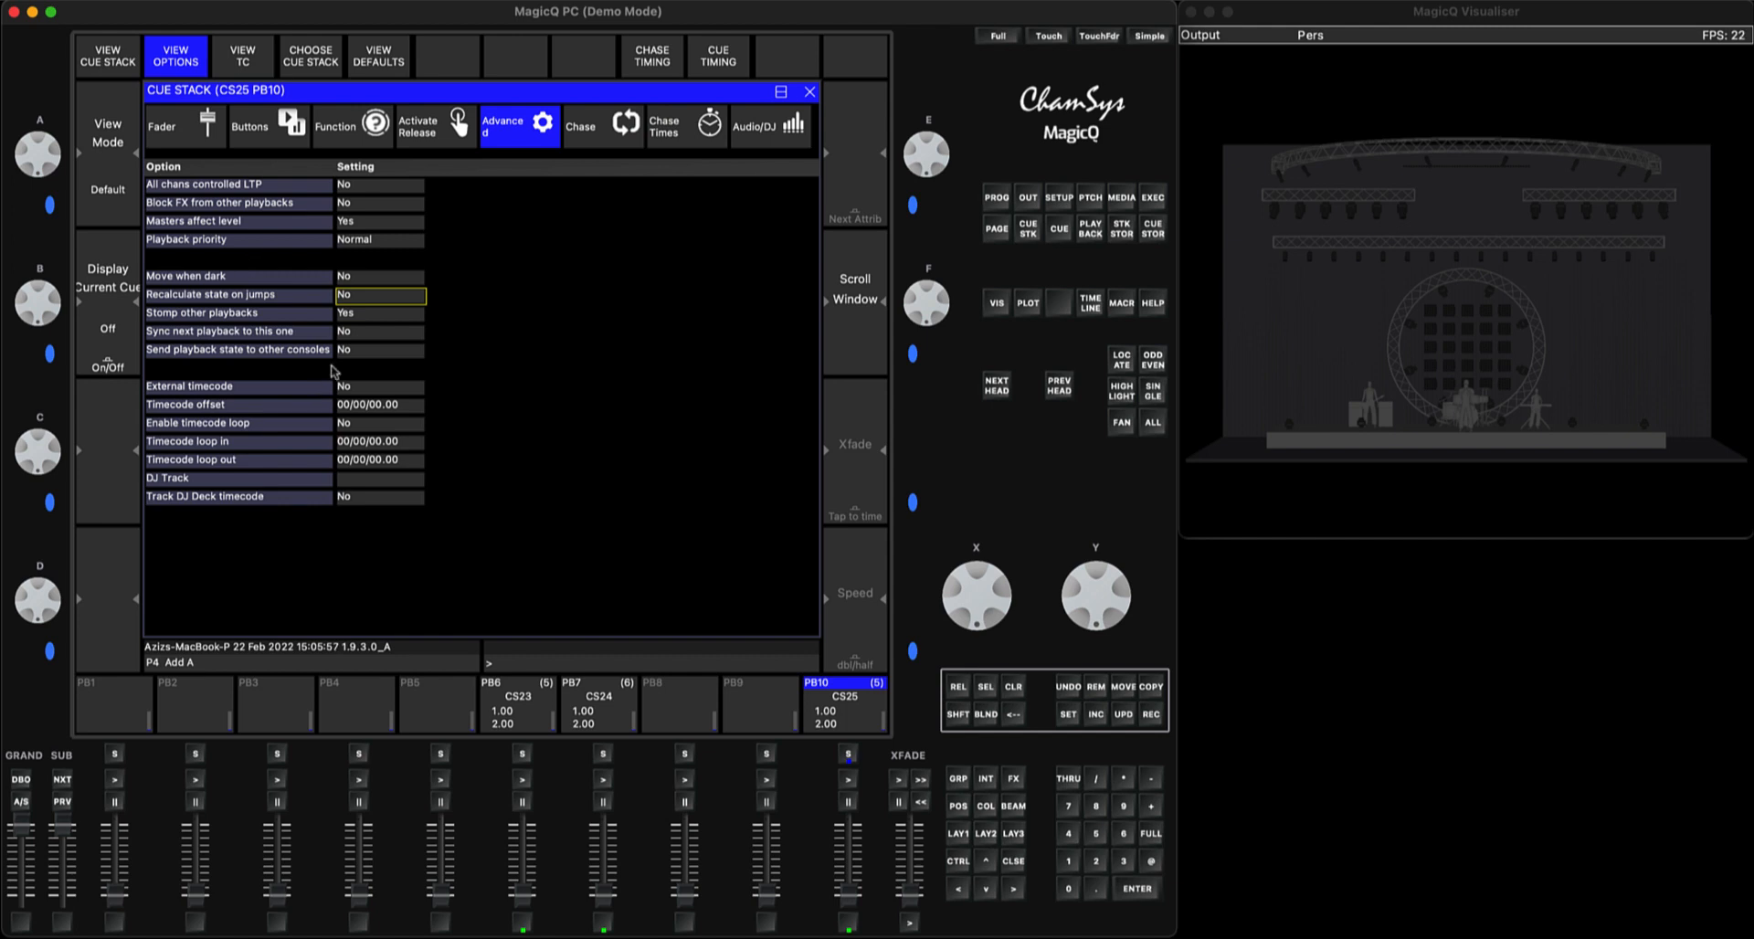
left_click(192, 121)
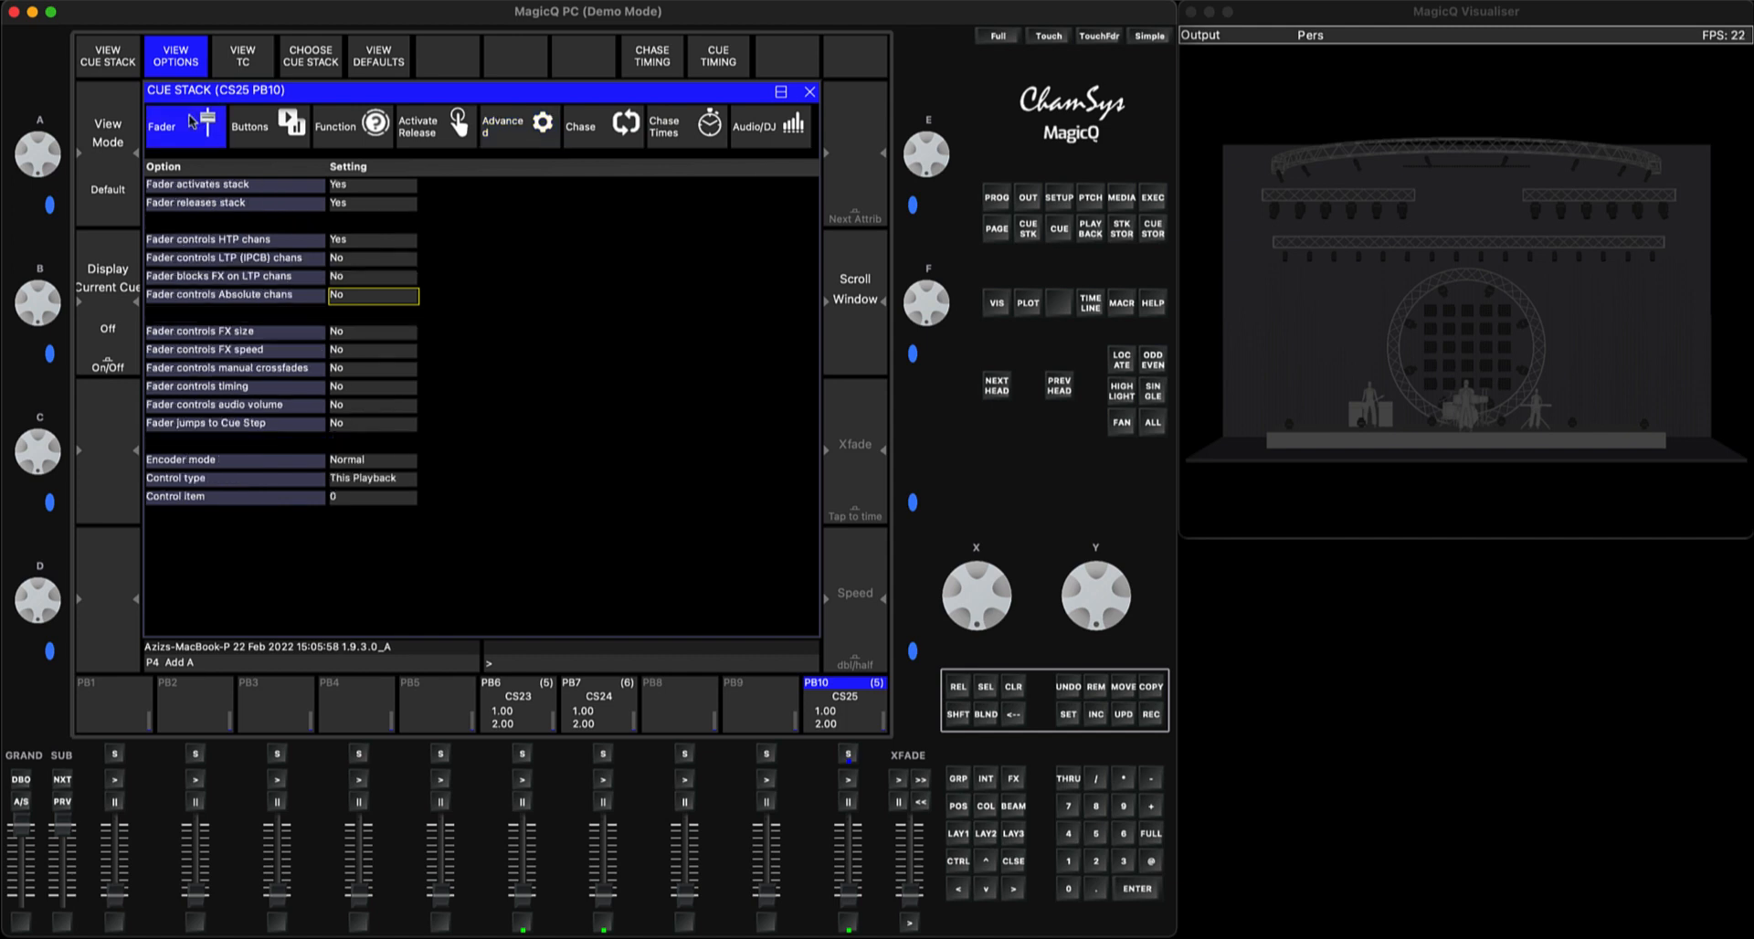
double_click(364, 426)
left_click(517, 194)
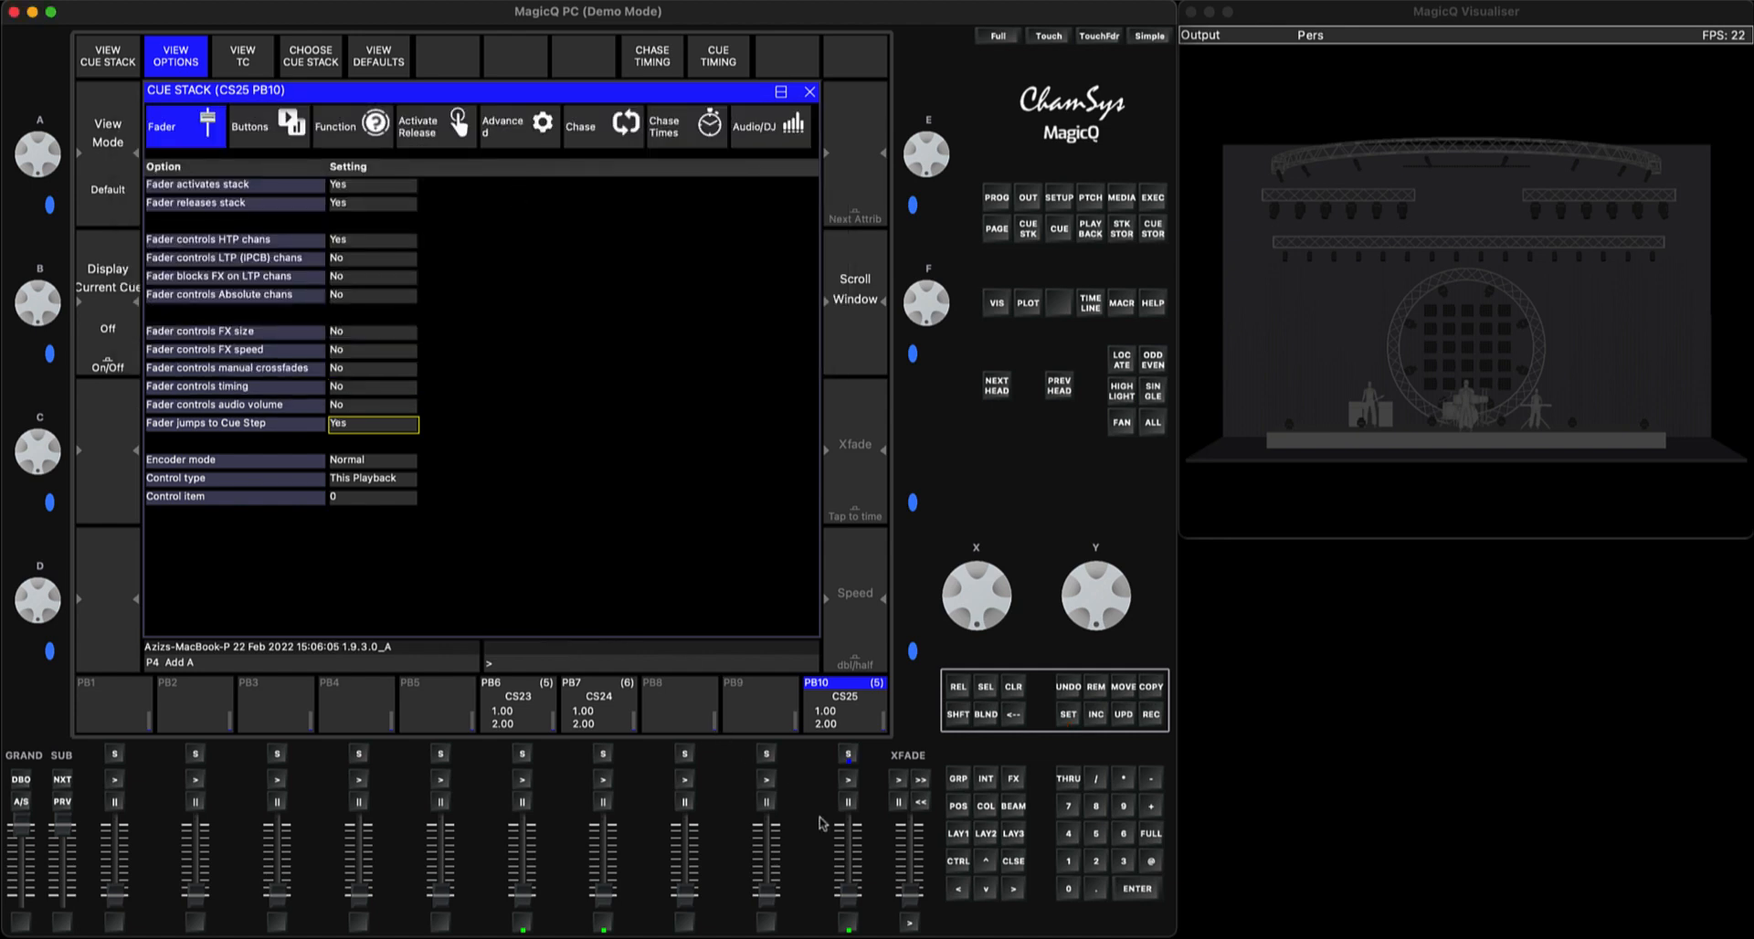
mouse_move(847, 901)
left_mouse_down()
mouse_move(848, 824)
mouse_move(841, 930)
left_mouse_up()
Set "Recalculate state on jumps" to Yes for PB10's cue stack and try its fader again
left_click(517, 124)
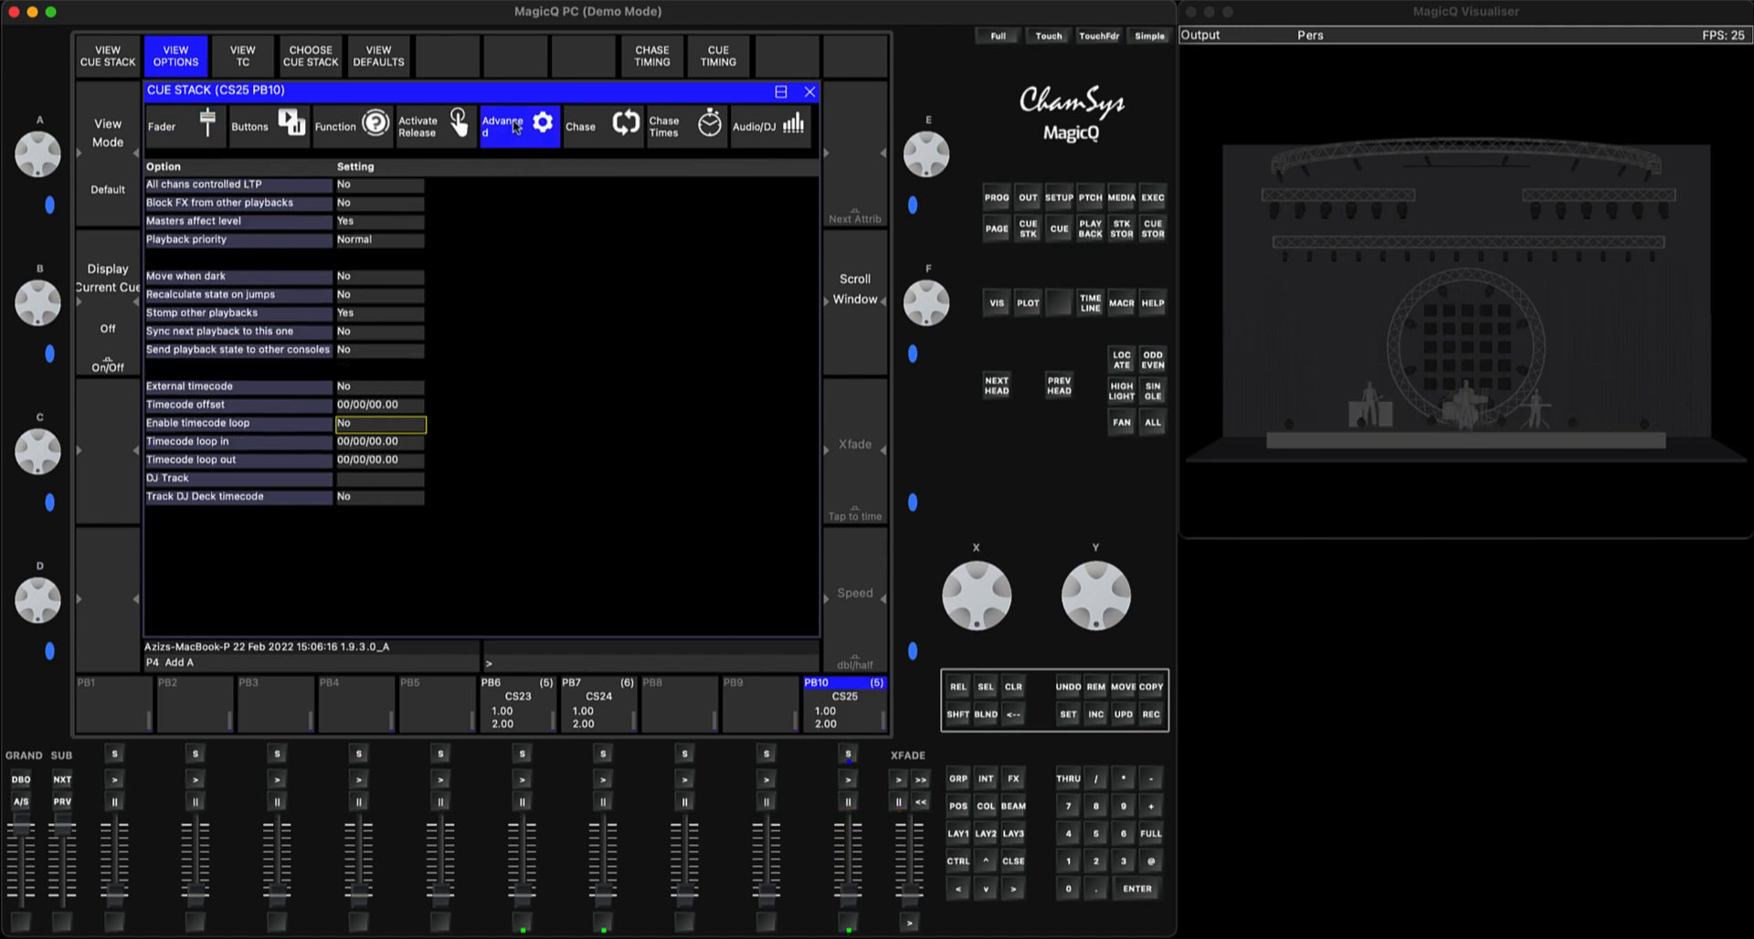
double_click(363, 295)
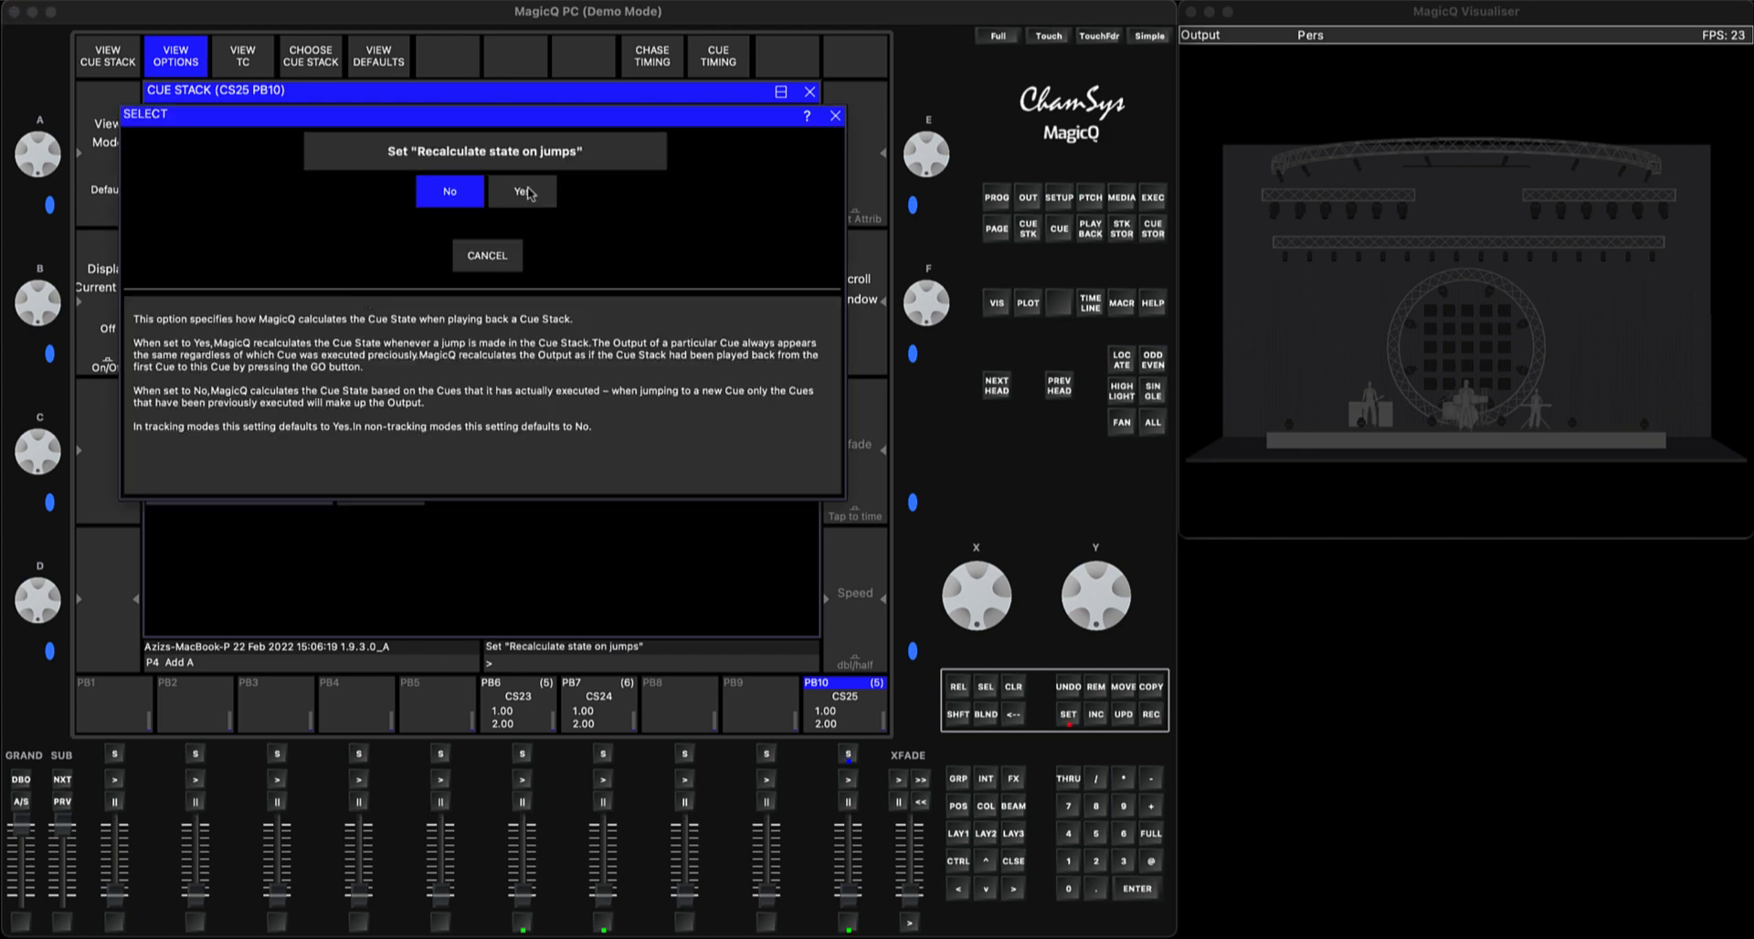
left_click(522, 192)
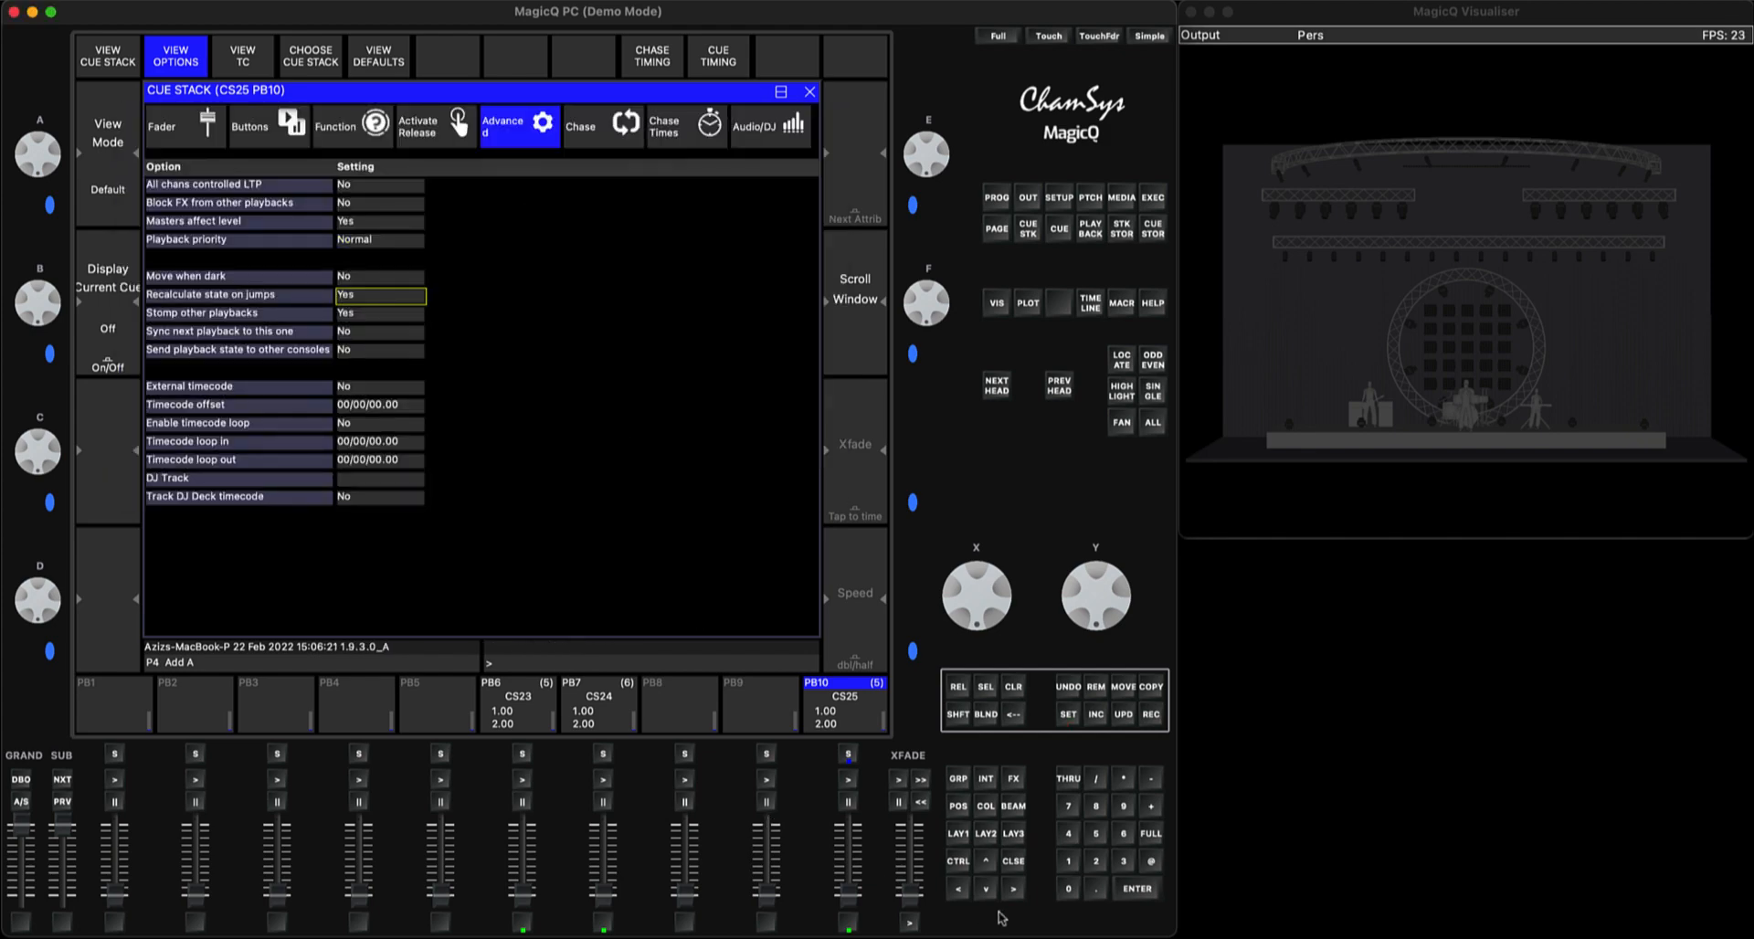
left_click(1021, 863)
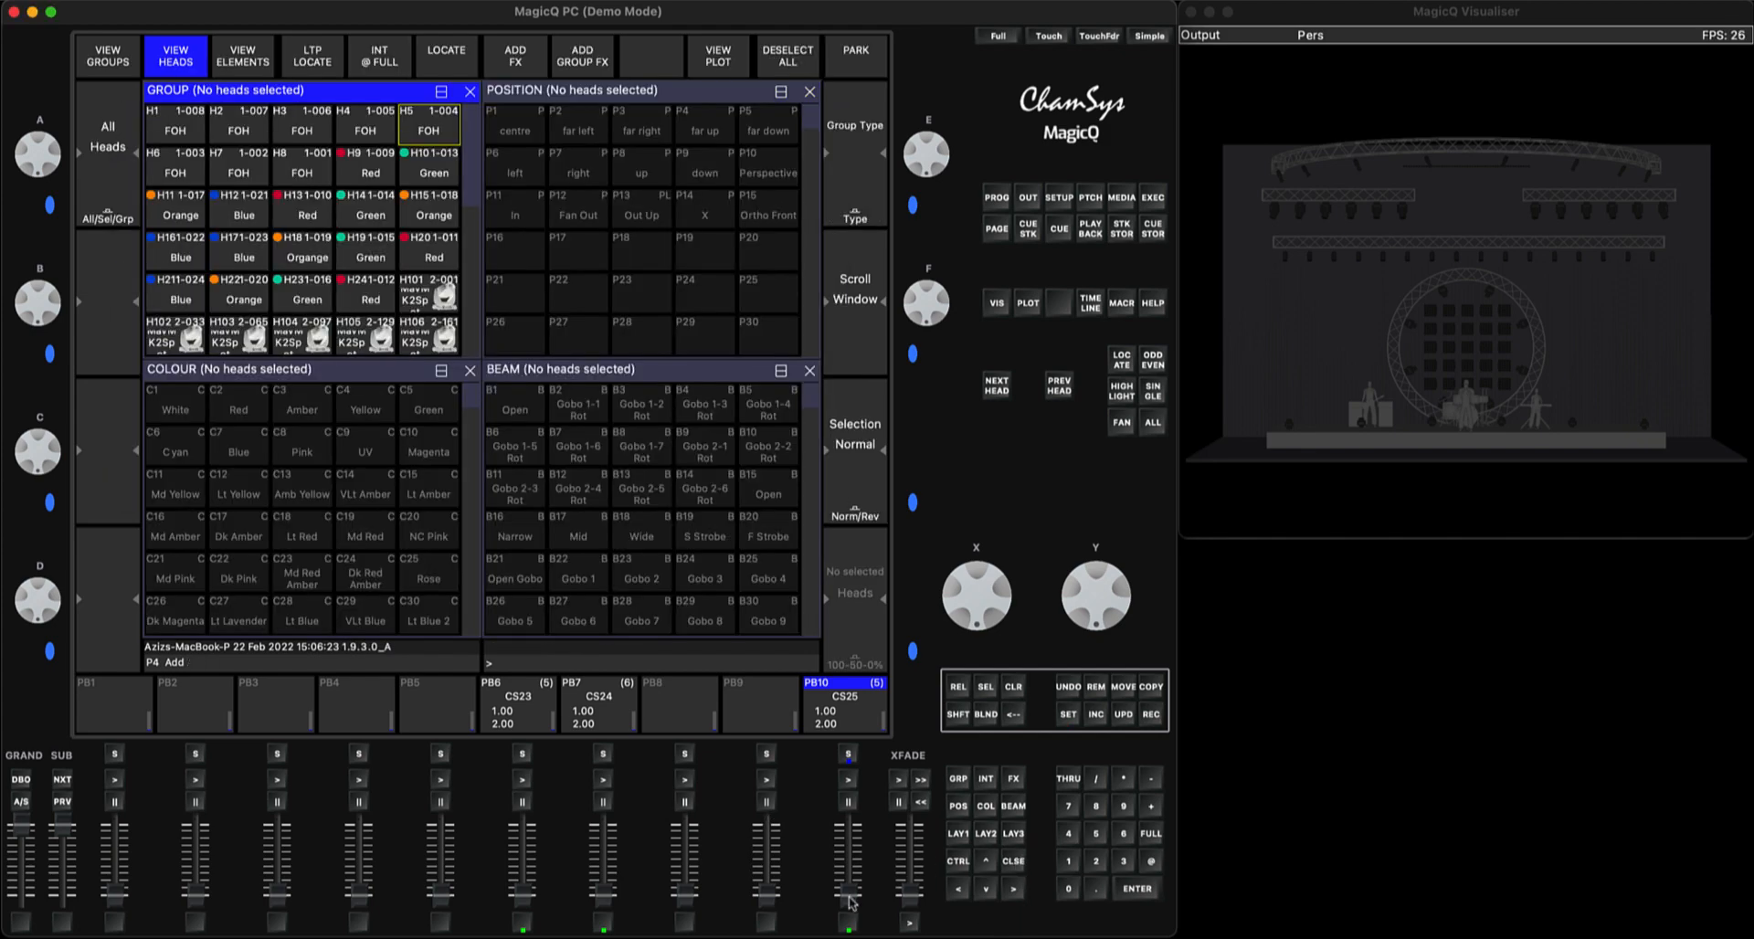
mouse_move(845, 902)
left_mouse_down()
mouse_move(845, 832)
mouse_move(840, 898)
left_mouse_up()
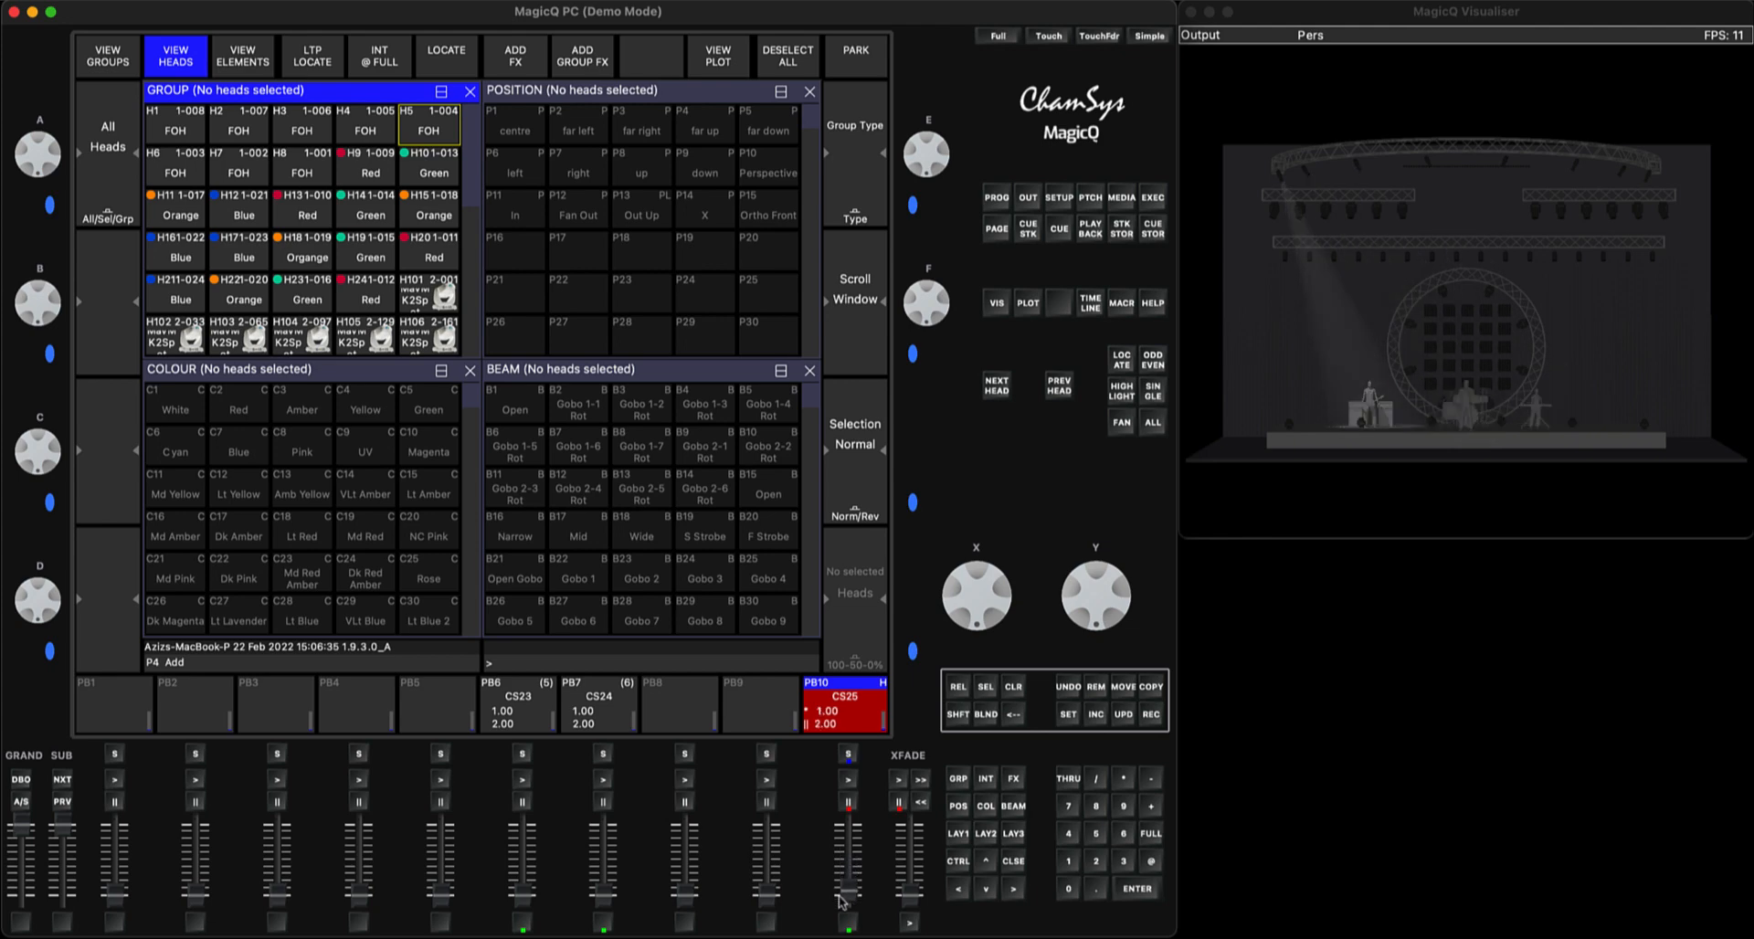
Set "Fader controls HTP chans" to No for PB10's cue stack and close the cue stack window
left_click(848, 756)
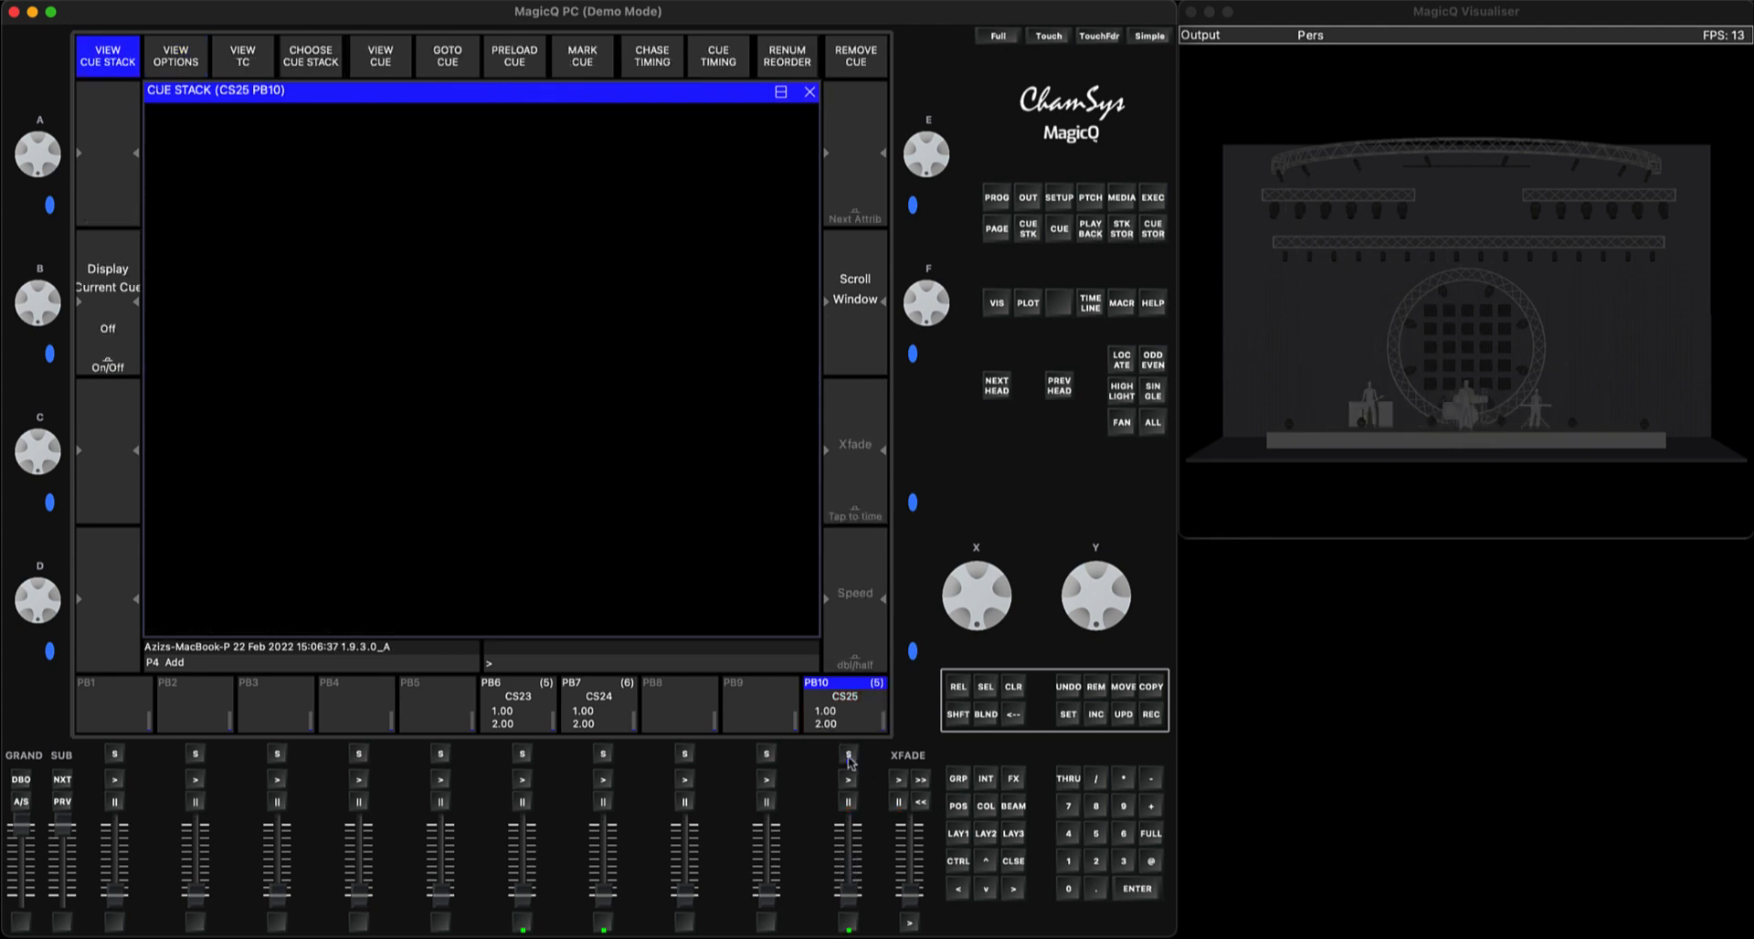
left_click(201, 63)
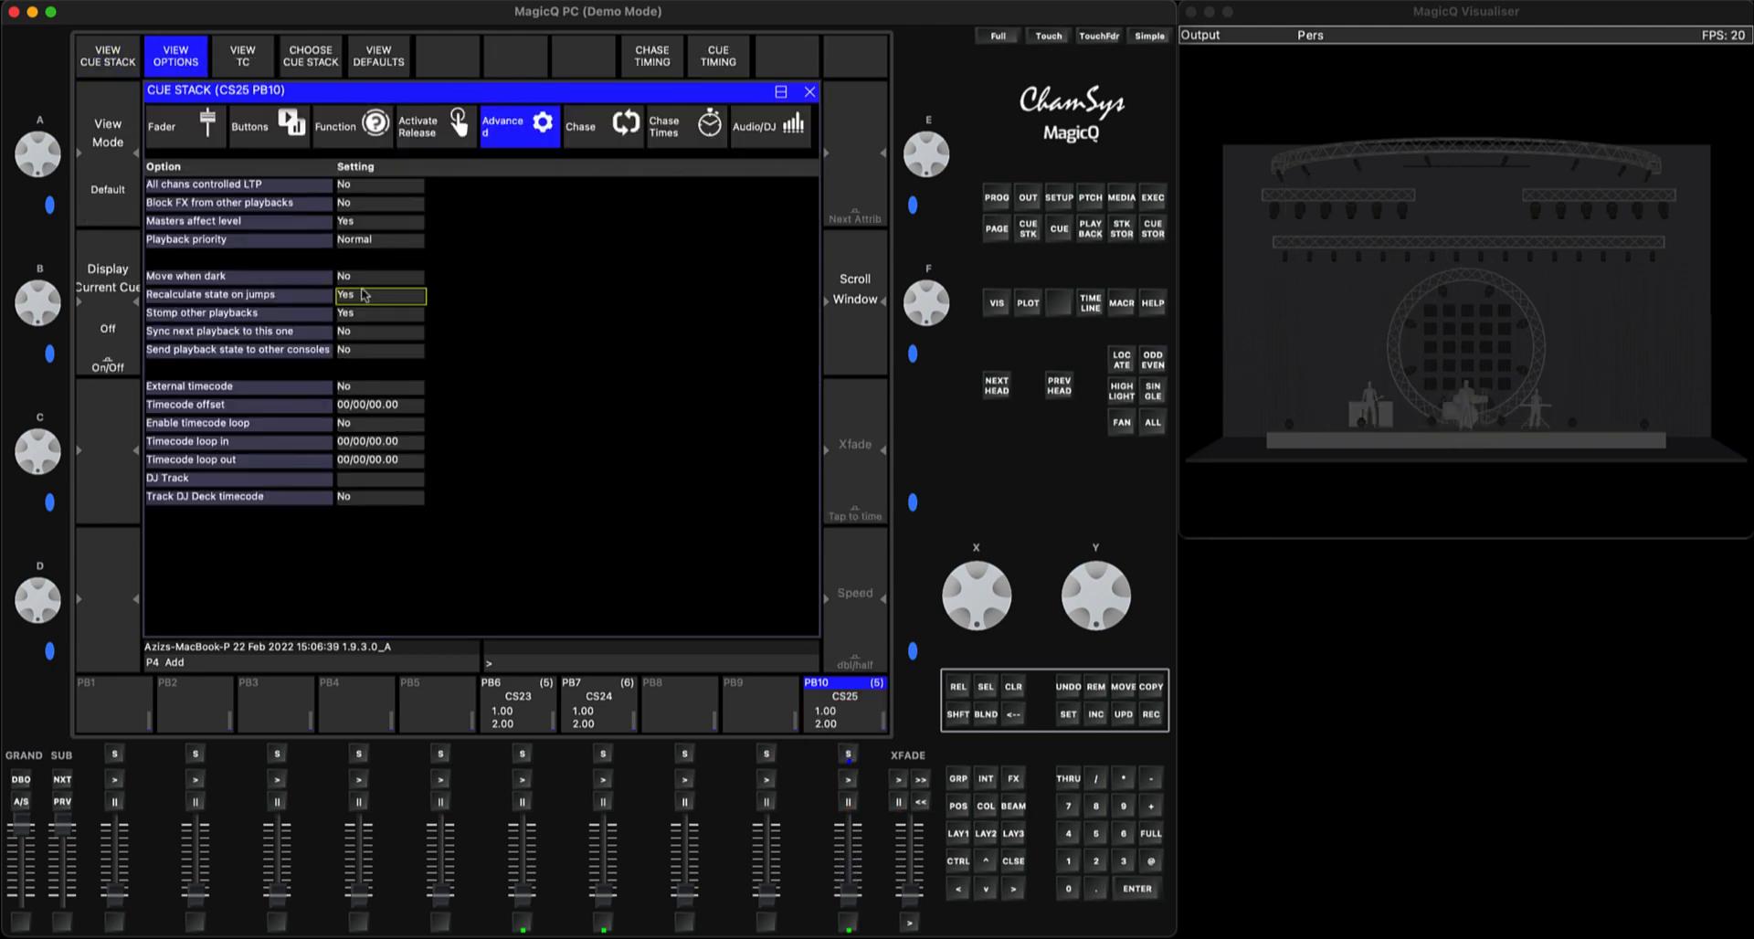
left_click(197, 113)
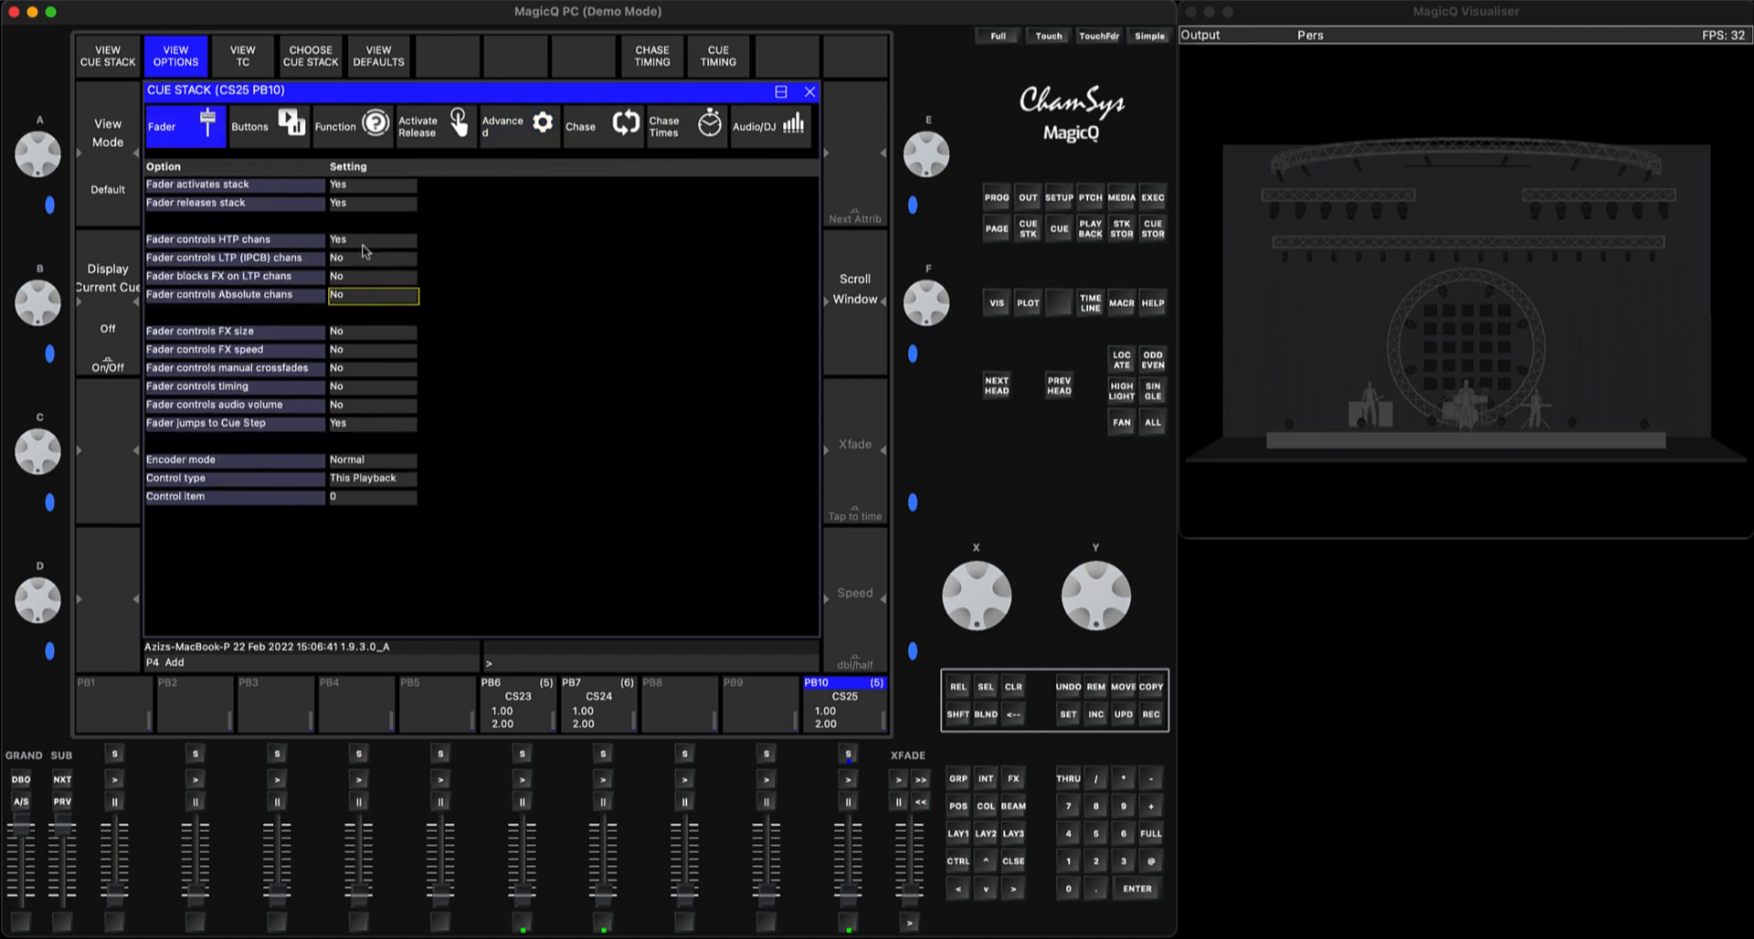
left_click(356, 245)
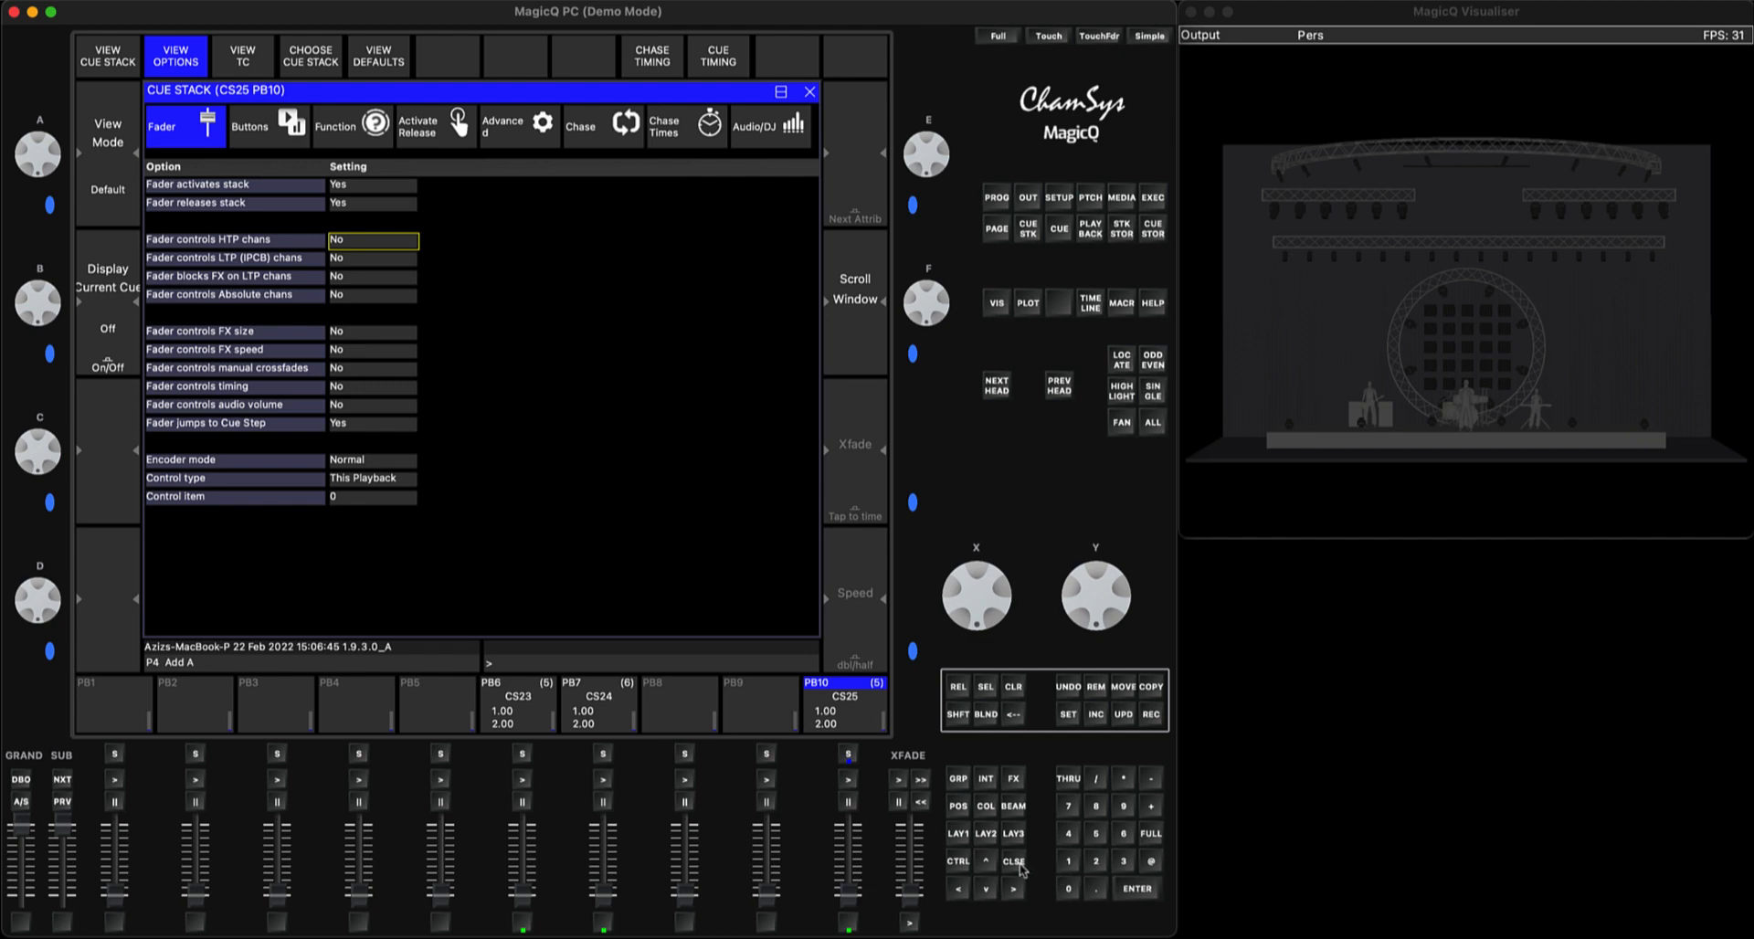
left_click(1019, 865)
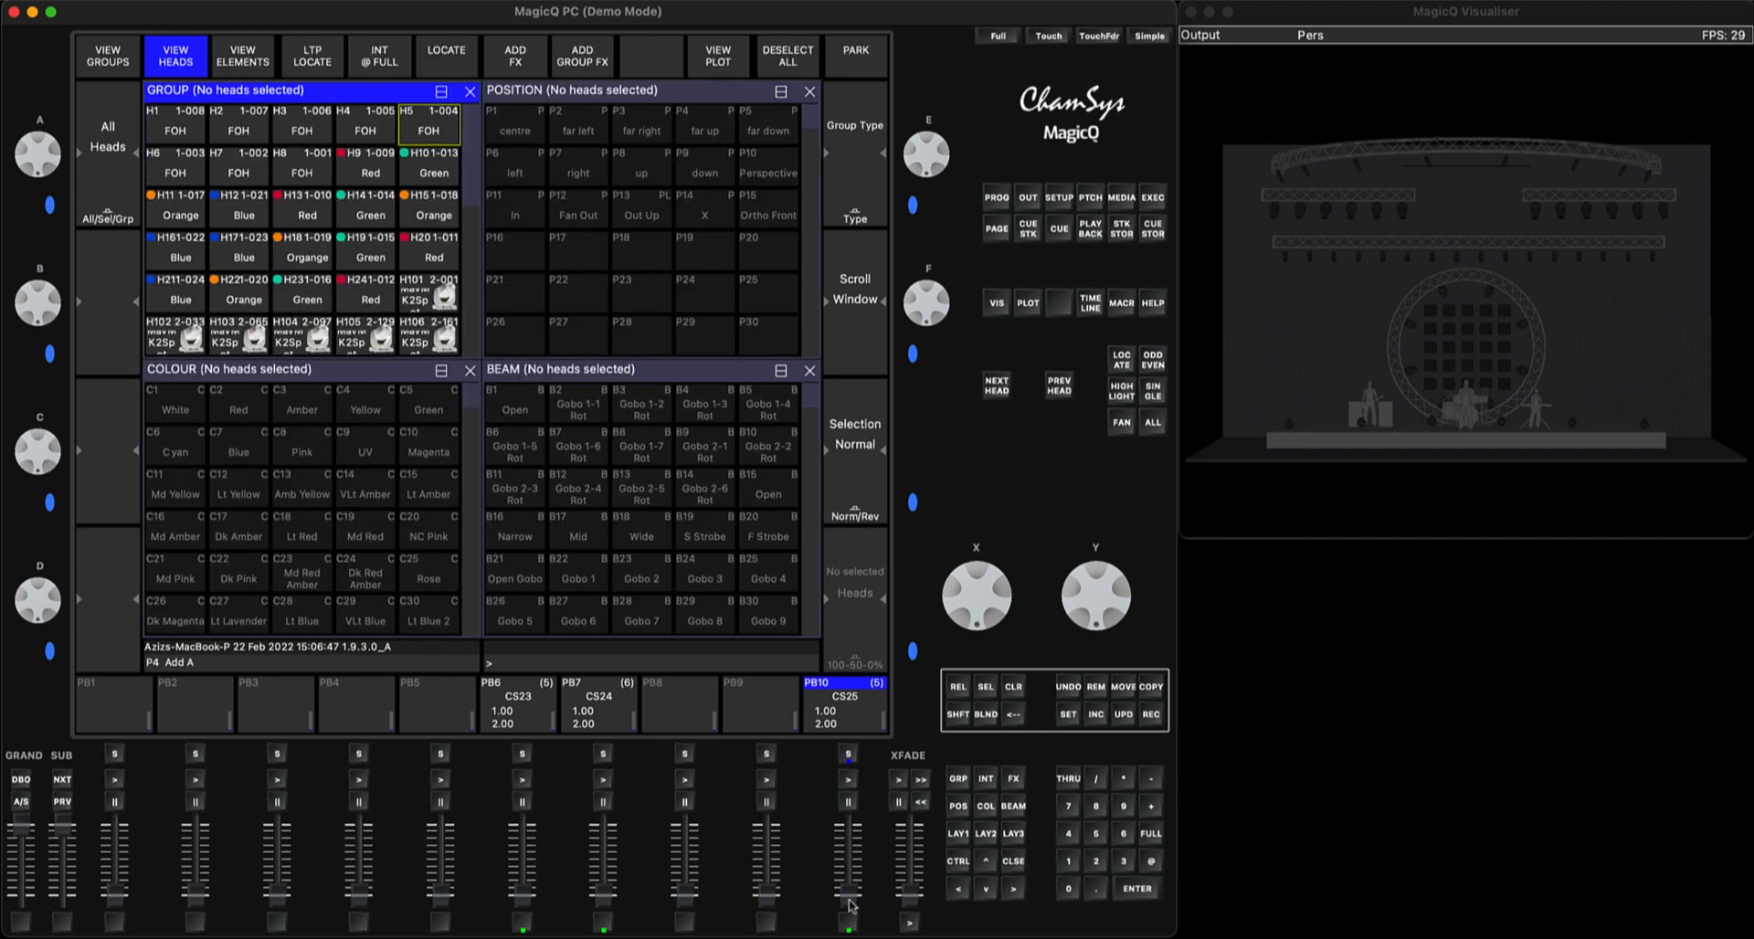
Move PB10's fader up and down to test how the heads build up across the cue steps
mouse_move(847, 905)
left_mouse_down()
mouse_move(848, 827)
mouse_move(849, 910)
left_mouse_up()
mouse_move(850, 909)
left_mouse_down()
mouse_move(850, 836)
mouse_move(836, 920)
left_mouse_up()
key("BackSpace")
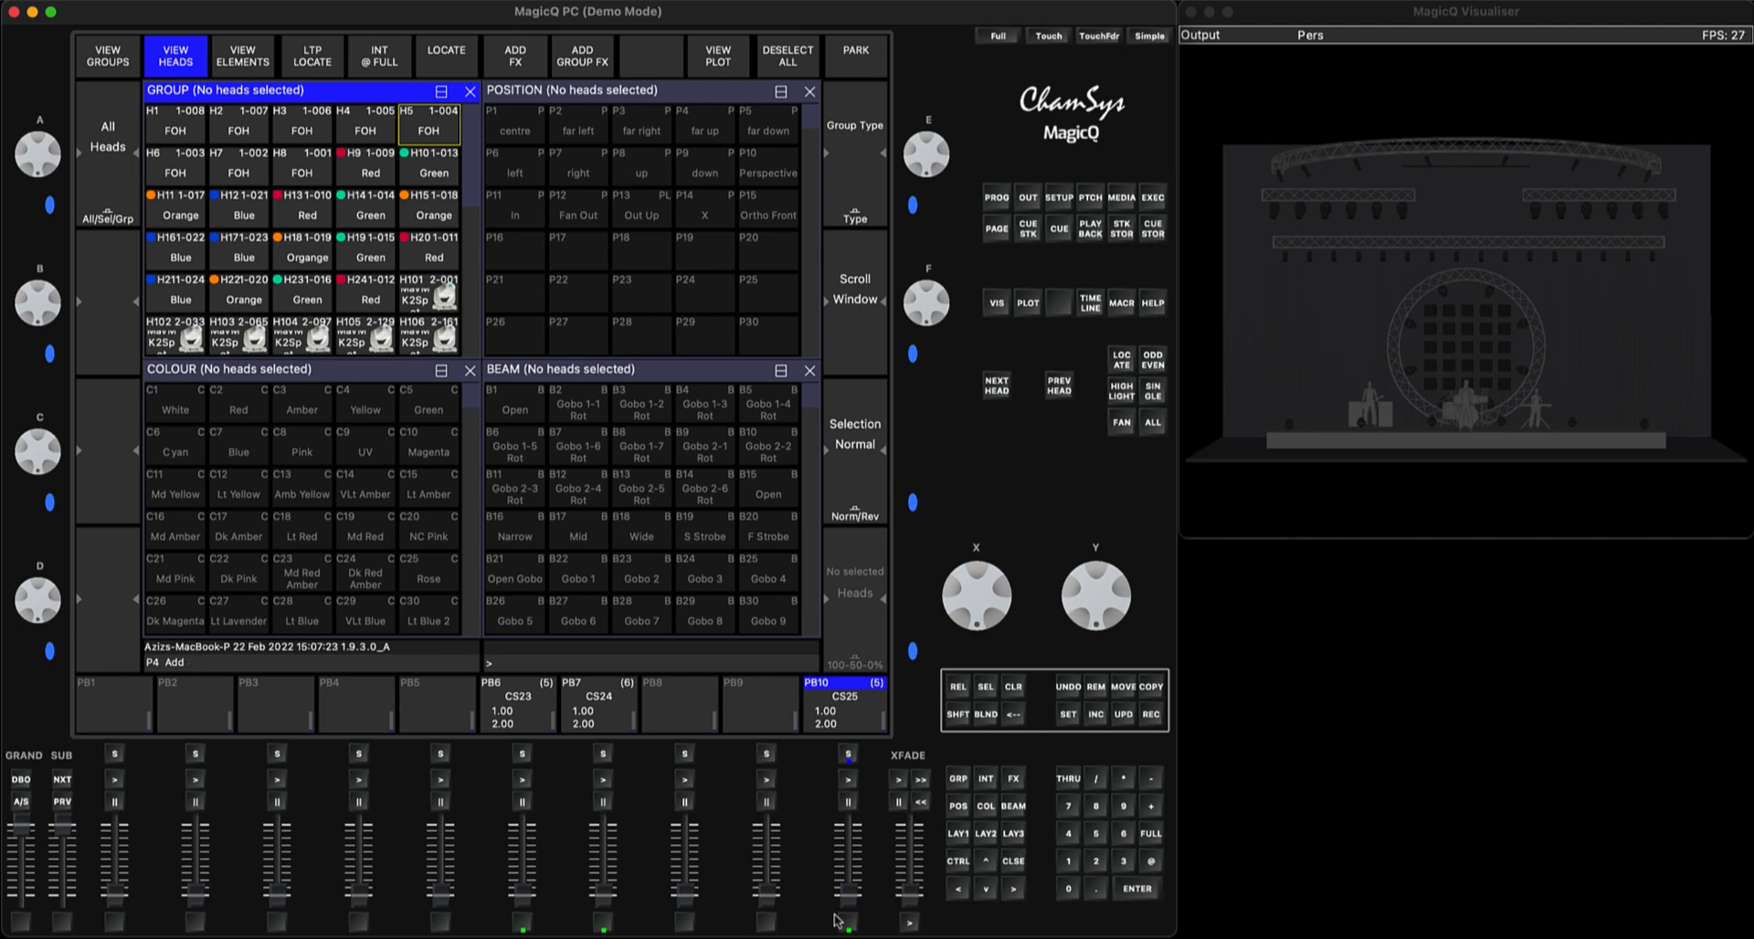